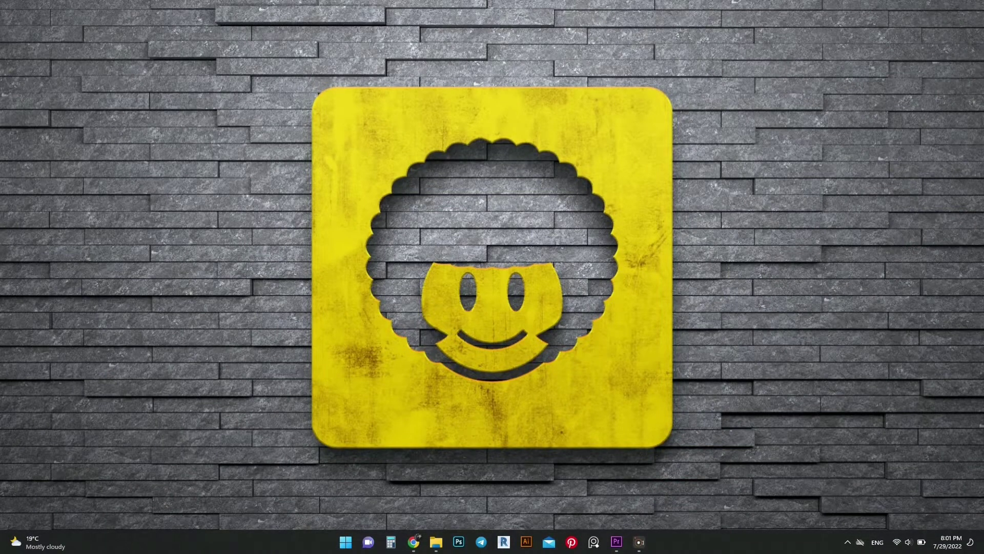
- Bring the Google Chrome window to the front from the taskbar
{"action": "left_click", "coordinate": [413, 542]}
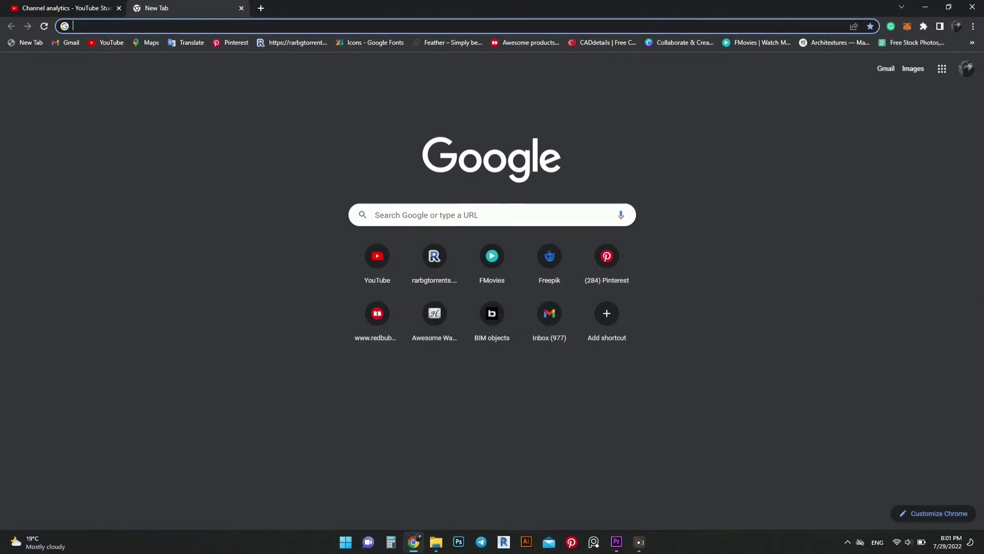
- Go to Freepik.com in the browser's address bar
{"action": "key", "text": "ctrl+l"}
{"action": "type", "text": "F"}
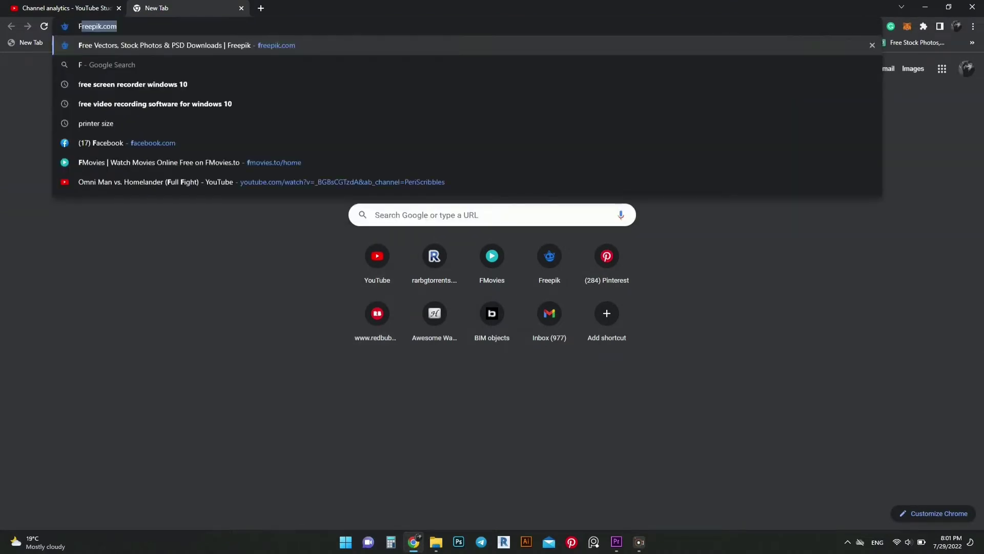
{"action": "type", "text": "ree"}
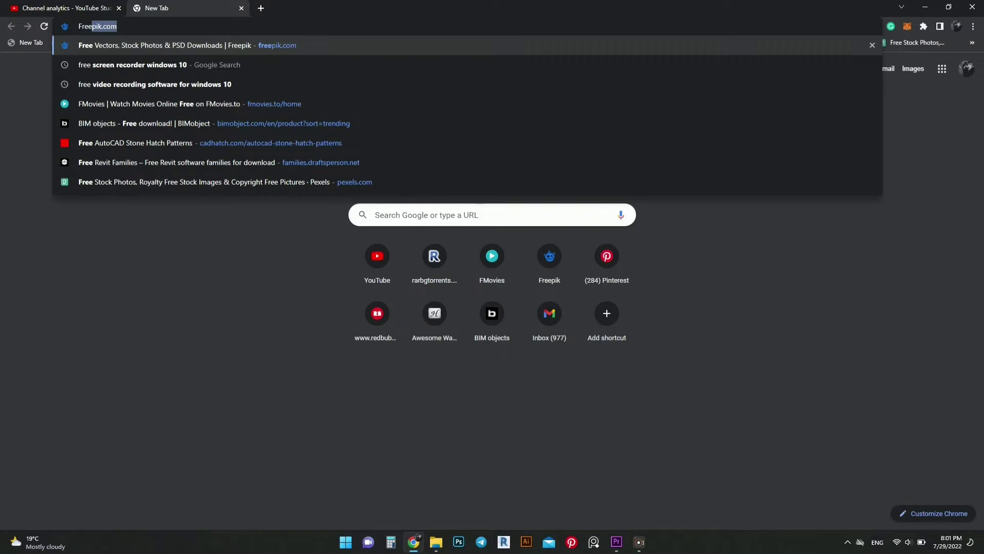
{"action": "type", "text": "pik"}
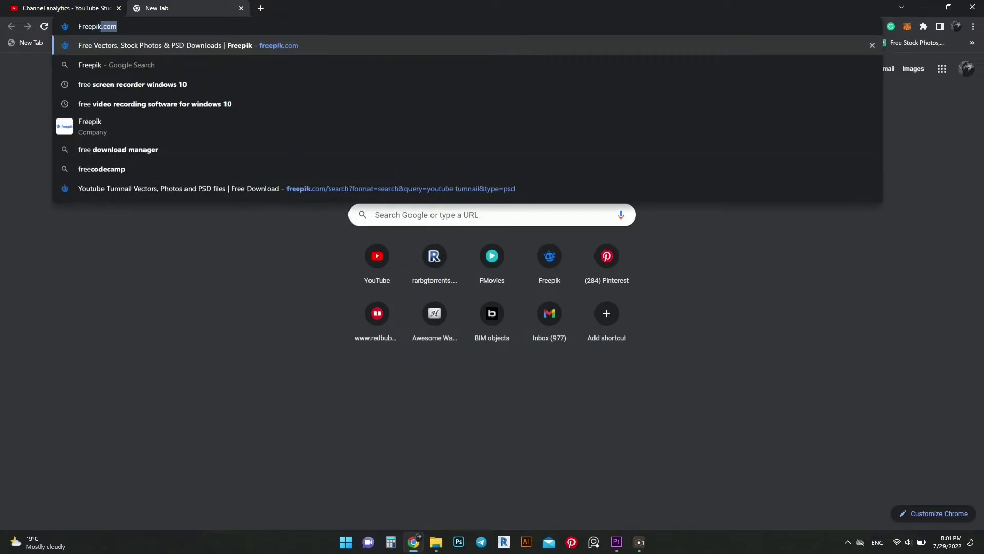
{"action": "type", "text": "."}
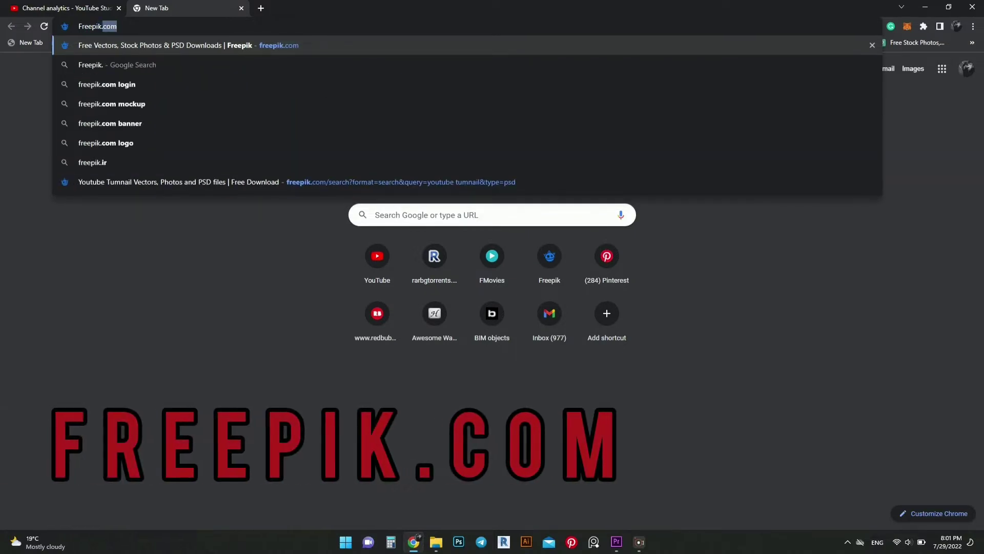
{"action": "type", "text": "com"}
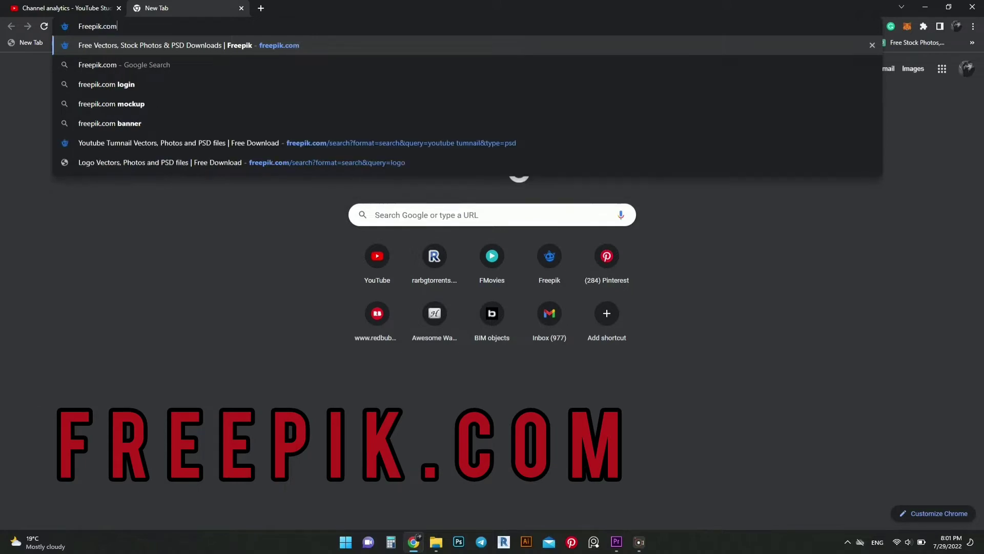
{"action": "key", "text": "Return"}
{"action": "type", "text": "Yout"}
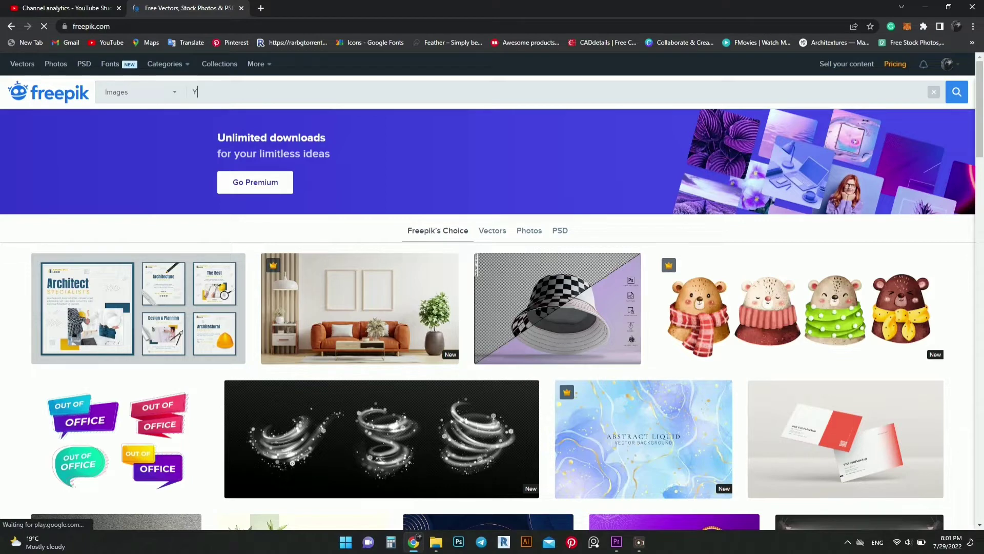
- Search Freepik for 'youtube thumbnail' using the suggested search term
{"action": "type", "text": "ube"}
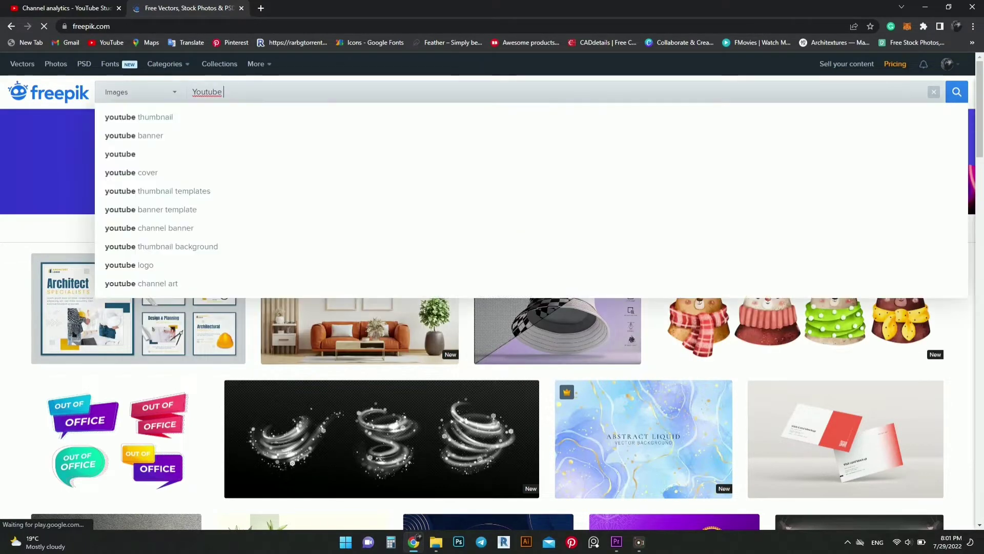
{"action": "type", "text": " Thu"}
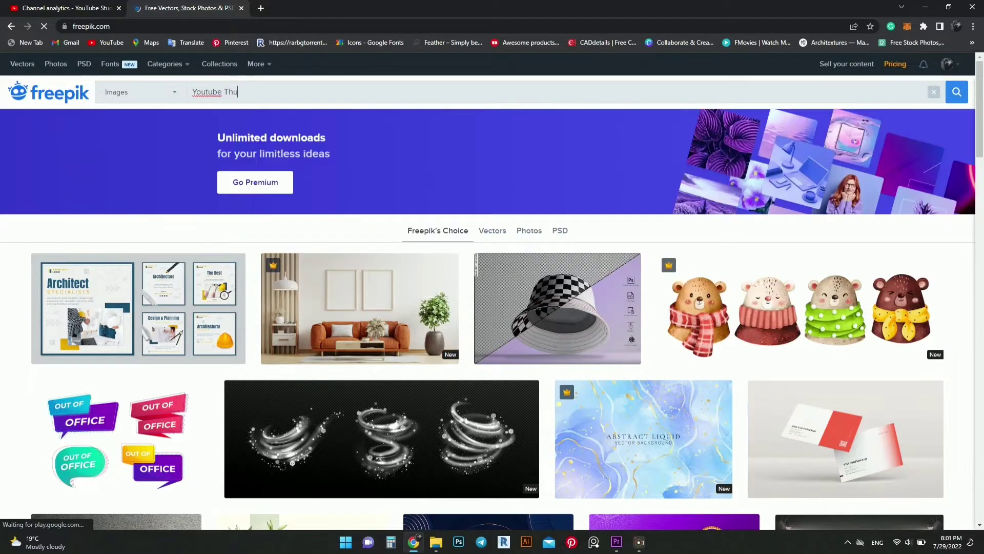
{"action": "type", "text": "m"}
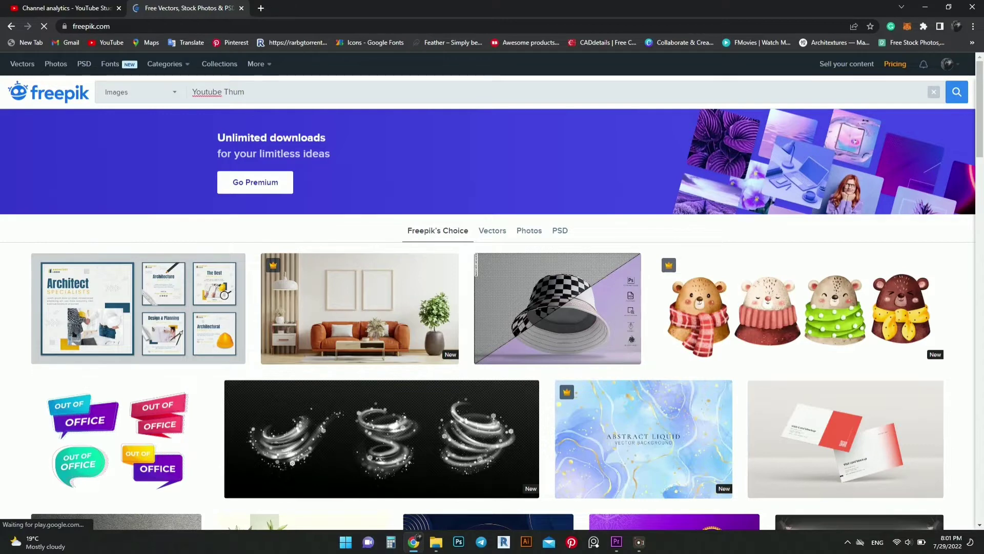
{"action": "key", "text": "Down"}
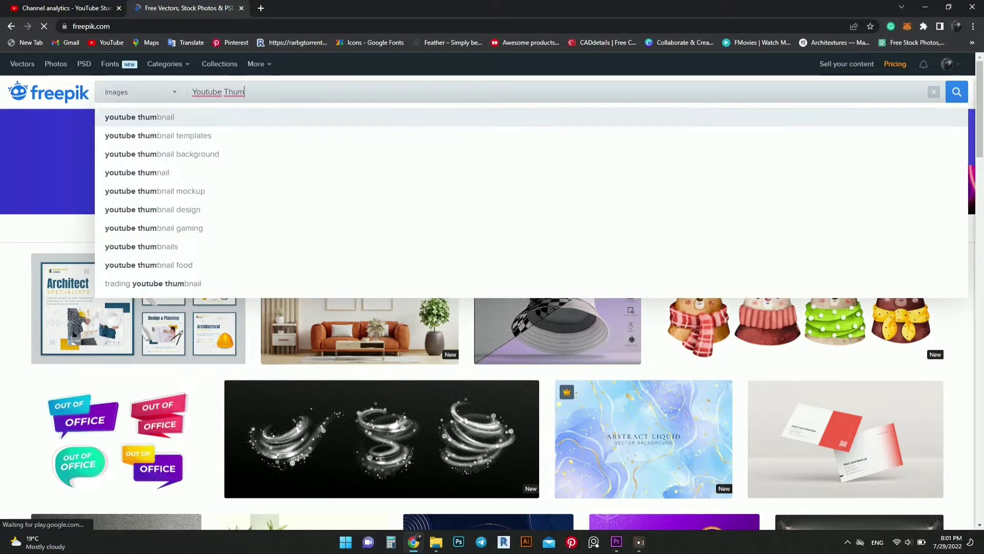
{"action": "key", "text": "Return"}
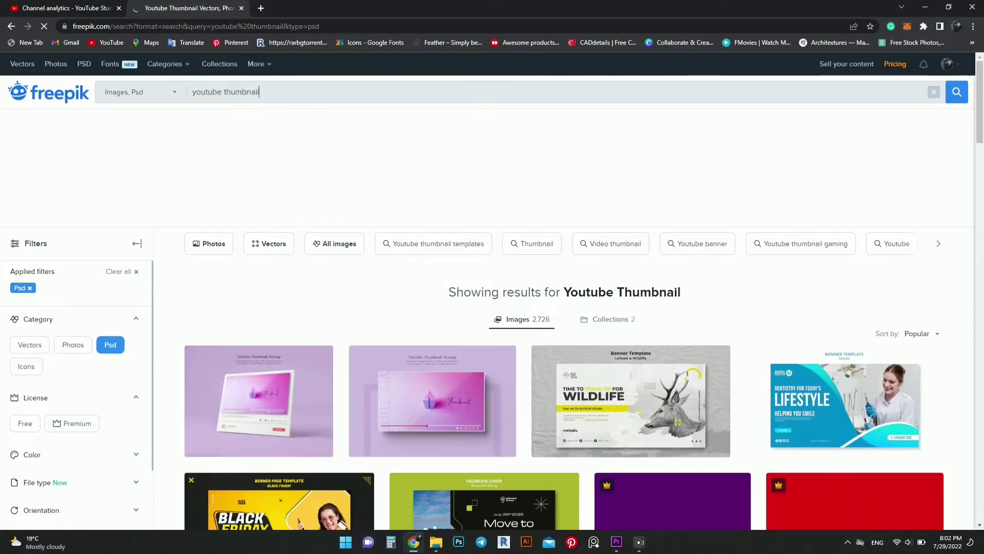
- Filter the thumbnail results to free files and scroll through them
{"action": "left_click", "coordinate": [25, 423]}
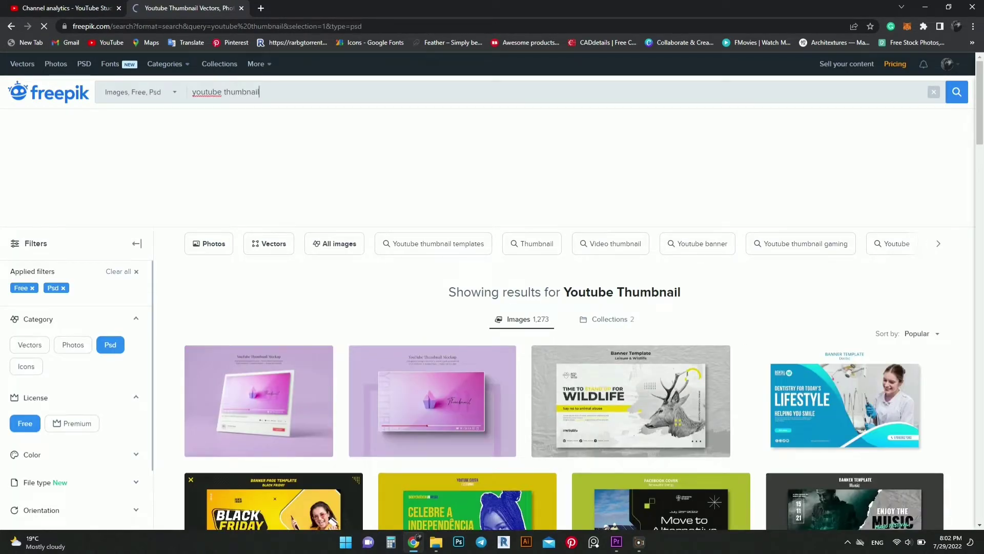
{"action": "scroll", "coordinate": [493, 308], "scroll_direction": "down", "scroll_amount": 2}
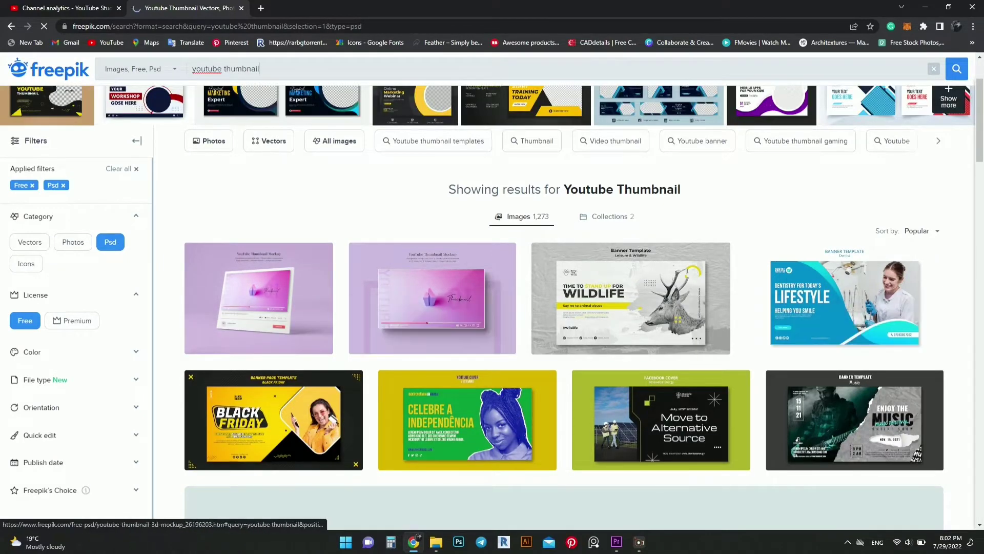
{"action": "scroll", "coordinate": [433, 246], "scroll_direction": "down", "scroll_amount": 1}
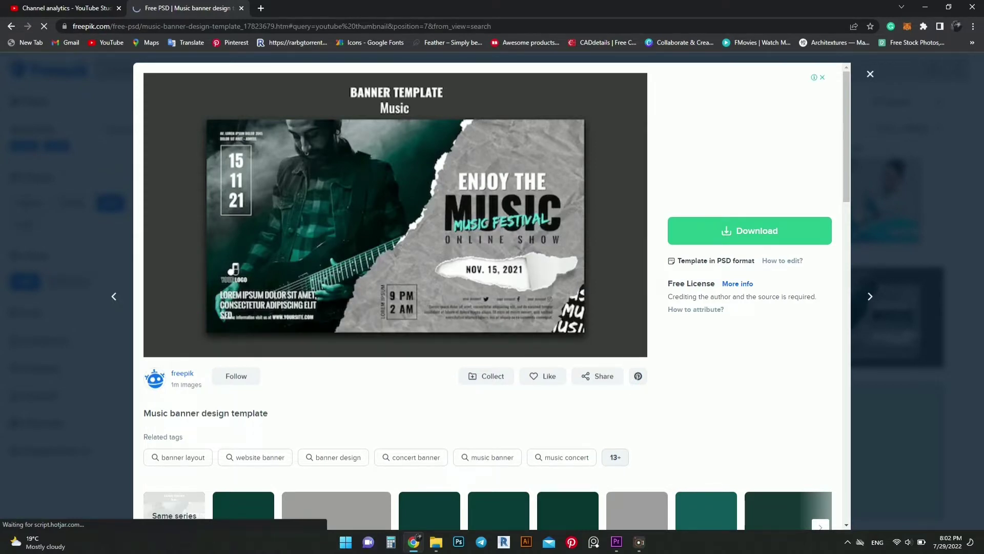
- Download the Music banner design template with the free, attribution-required option
{"action": "left_click", "coordinate": [750, 231]}
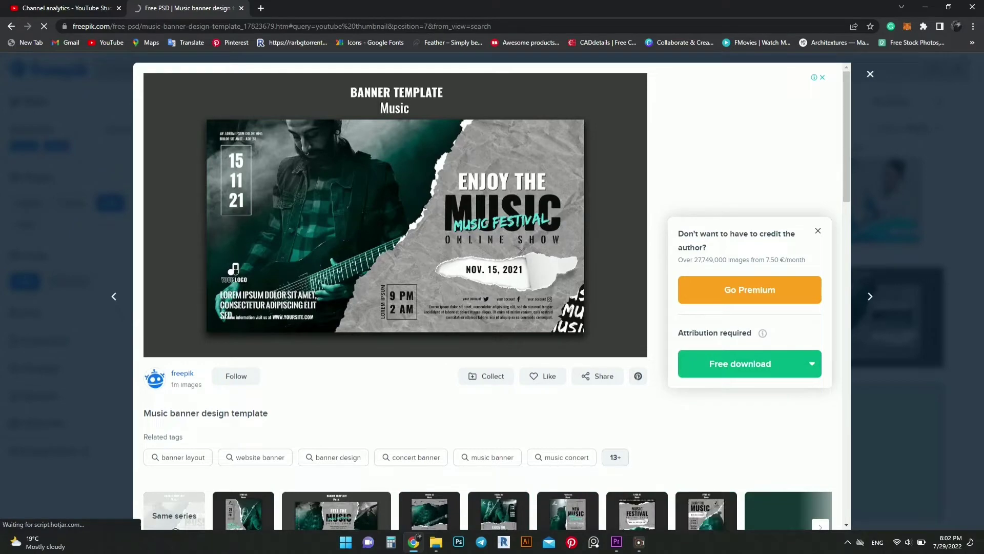
{"action": "left_click", "coordinate": [739, 363]}
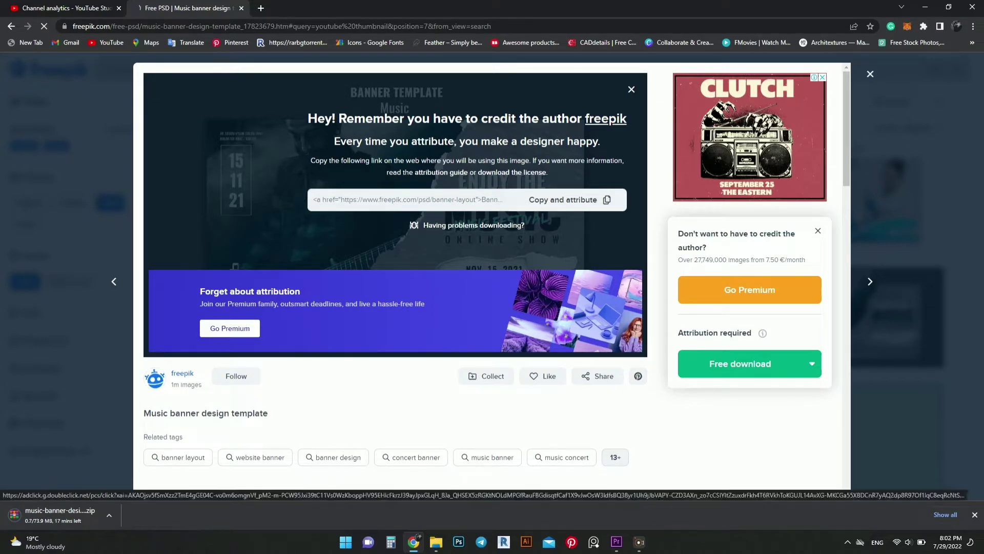
- Close the template preview and expand the Color filter to choose gray
{"action": "left_click", "coordinate": [870, 73]}
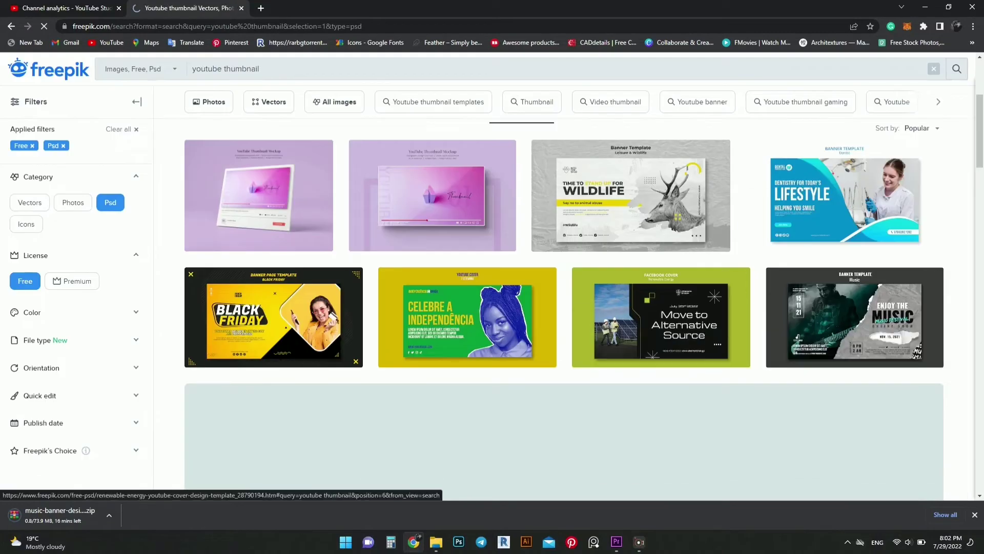
{"action": "scroll", "coordinate": [467, 328], "scroll_direction": "down", "scroll_amount": 2}
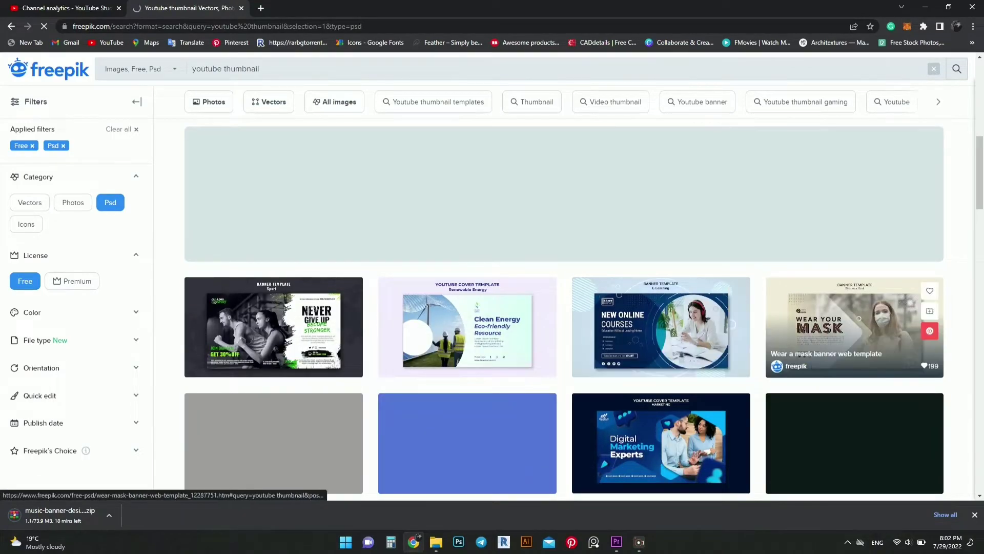
{"action": "scroll", "coordinate": [855, 328], "scroll_direction": "down", "scroll_amount": 3}
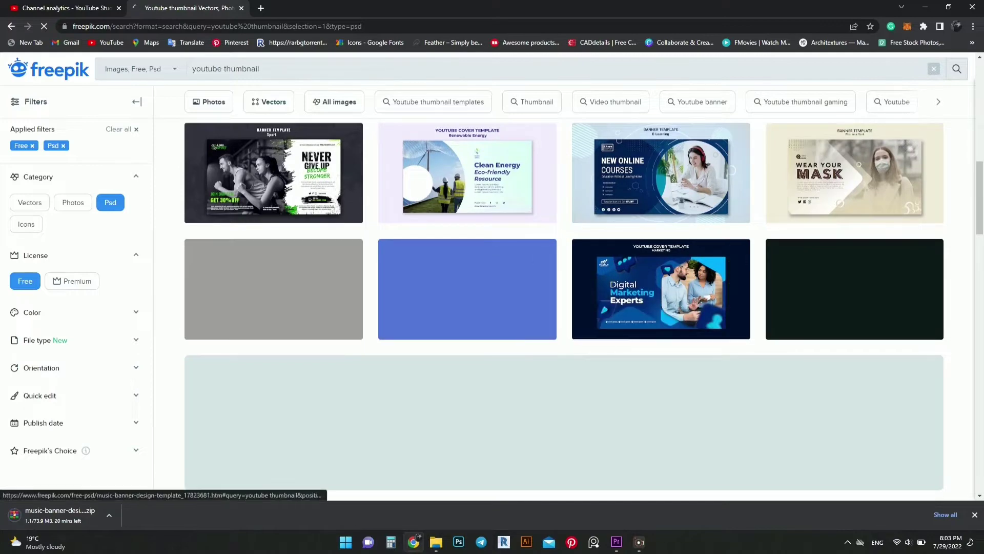
{"action": "scroll", "coordinate": [468, 307], "scroll_direction": "down", "scroll_amount": 5}
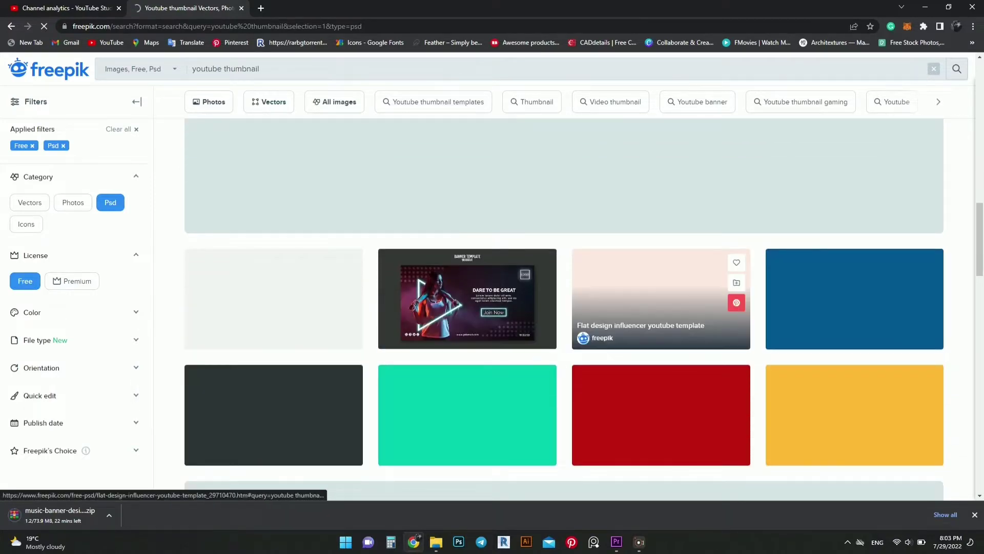
{"action": "scroll", "coordinate": [461, 384], "scroll_direction": "up", "scroll_amount": 3}
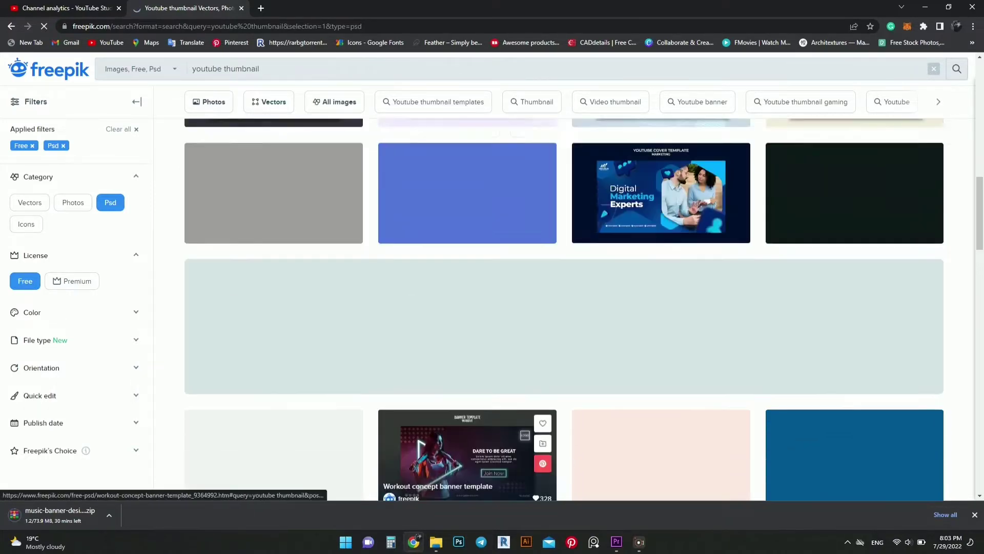
{"action": "scroll", "coordinate": [461, 384], "scroll_direction": "up", "scroll_amount": 3}
{"action": "scroll", "coordinate": [451, 370], "scroll_direction": "up", "scroll_amount": 4}
{"action": "scroll", "coordinate": [432, 359], "scroll_direction": "up", "scroll_amount": 1}
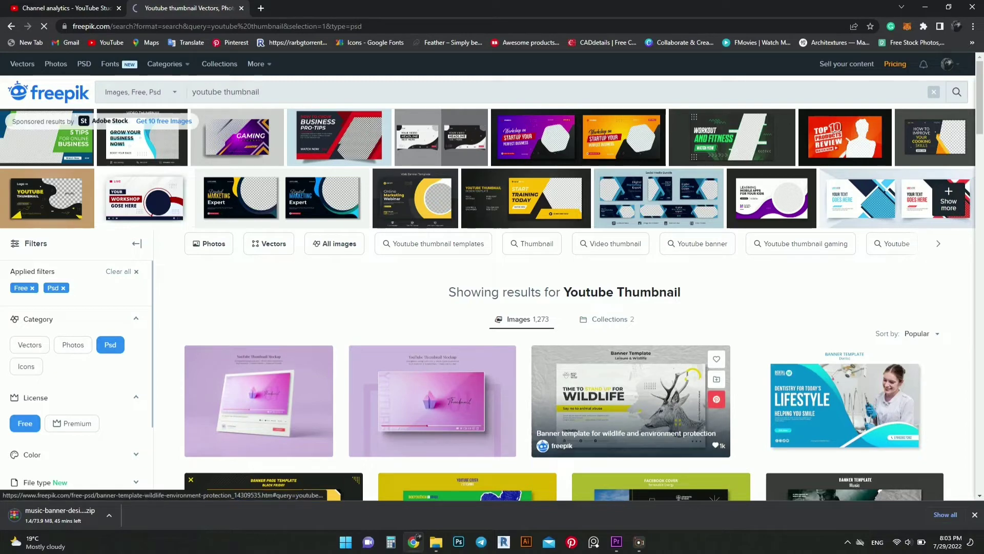
{"action": "scroll", "coordinate": [134, 315], "scroll_direction": "down", "scroll_amount": 3}
{"action": "left_click", "coordinate": [135, 313]}
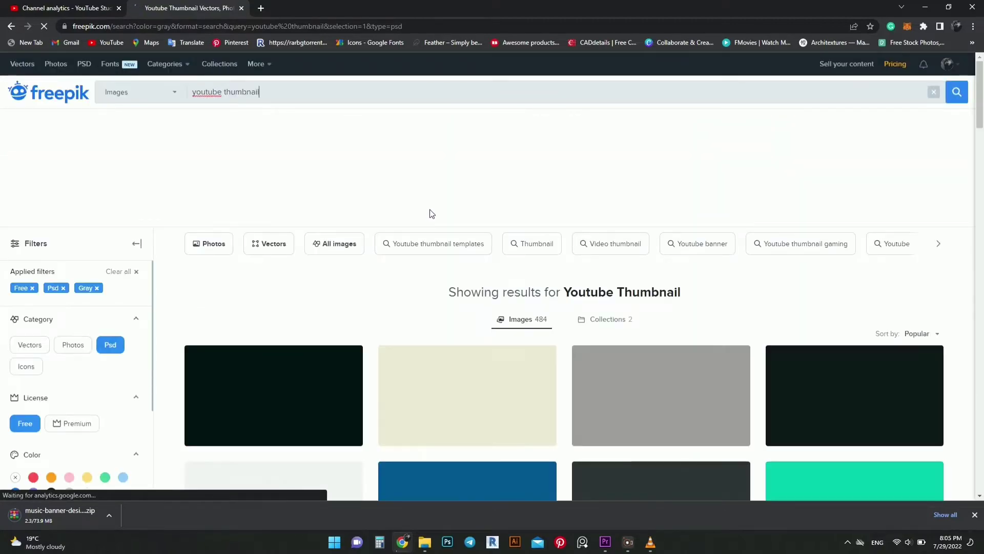
- Scroll down the filter panel and expand the Orientation filter
{"action": "scroll", "coordinate": [425, 211], "scroll_direction": "down", "scroll_amount": 2}
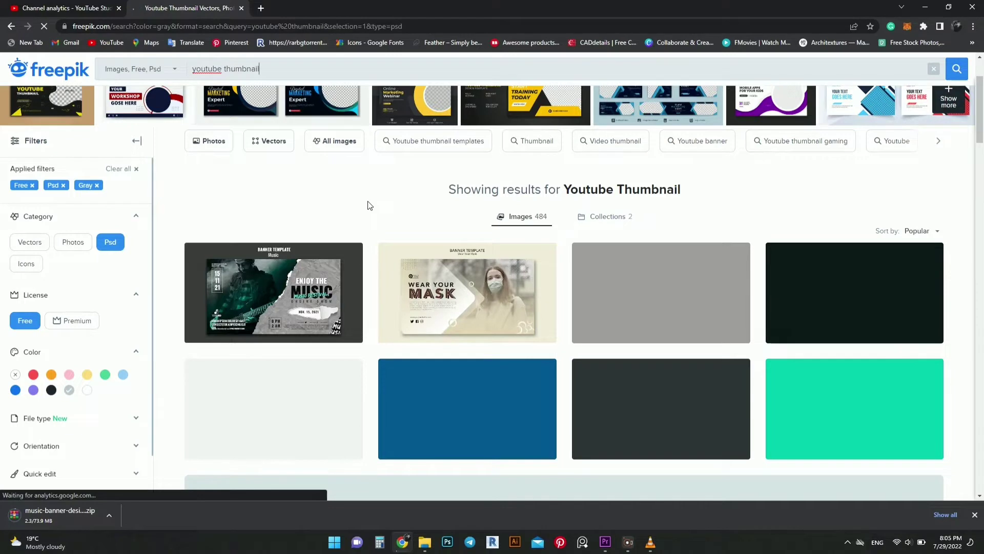
{"action": "scroll", "coordinate": [368, 201], "scroll_direction": "down", "scroll_amount": 1}
{"action": "scroll", "coordinate": [389, 183], "scroll_direction": "down", "scroll_amount": 2}
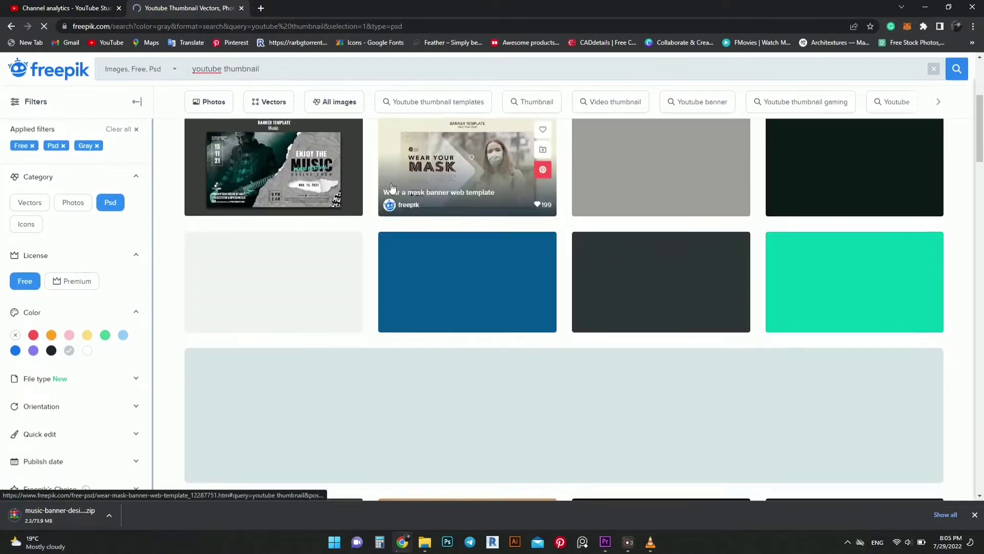
{"action": "scroll", "coordinate": [391, 184], "scroll_direction": "down", "scroll_amount": 1}
{"action": "scroll", "coordinate": [389, 190], "scroll_direction": "down", "scroll_amount": 3}
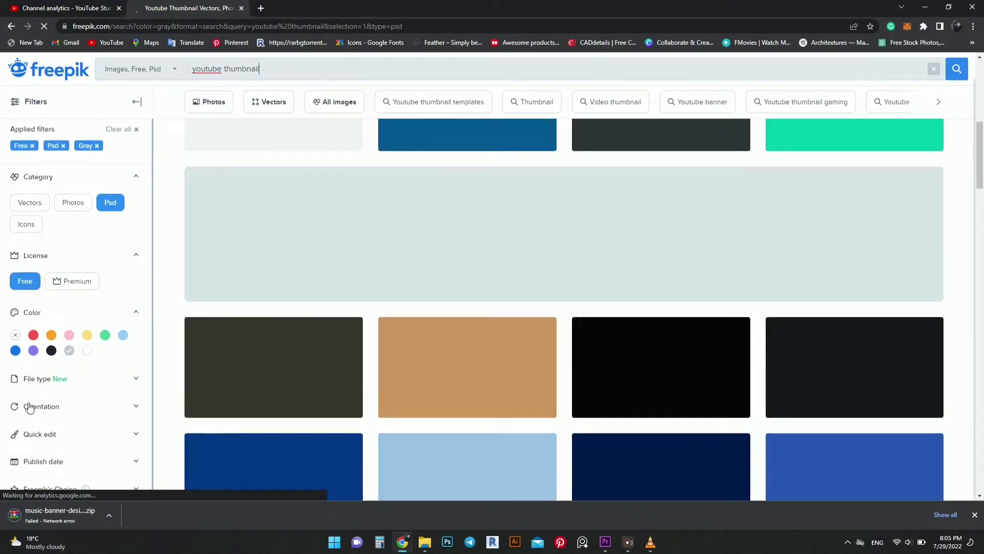
{"action": "left_click", "coordinate": [137, 407]}
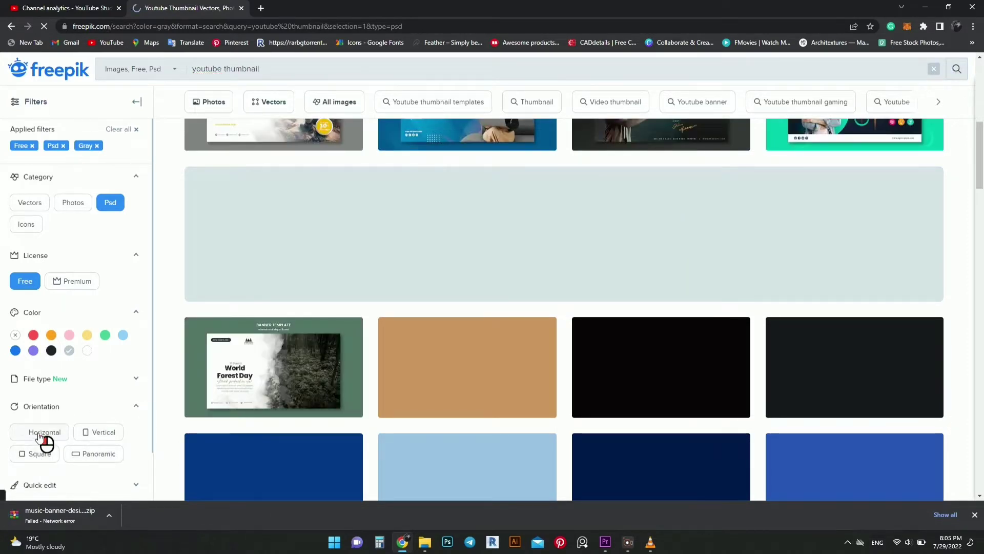
- Limit results to horizontal designs and close the Adobe Stock popup
{"action": "left_click", "coordinate": [40, 436]}
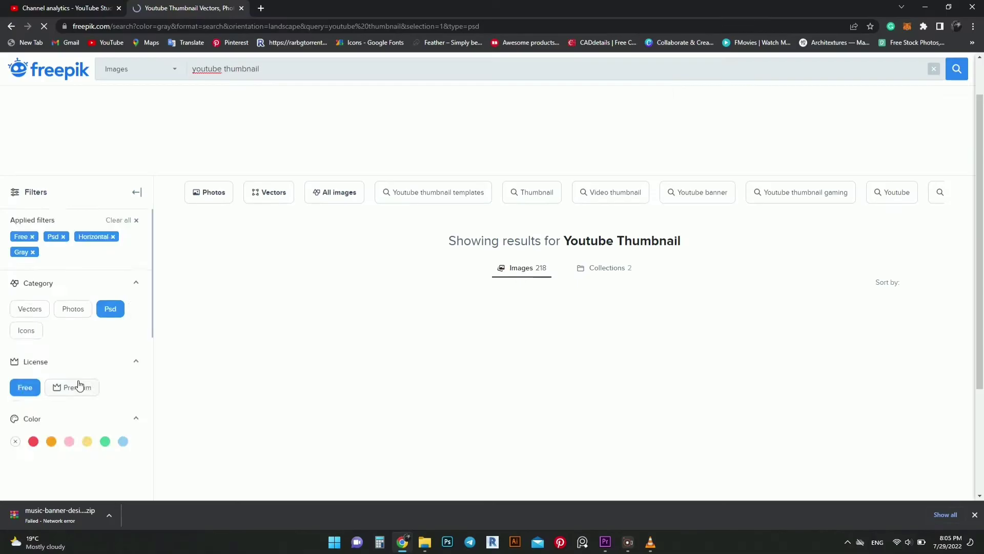
{"action": "scroll", "coordinate": [78, 386], "scroll_direction": "down", "scroll_amount": 3}
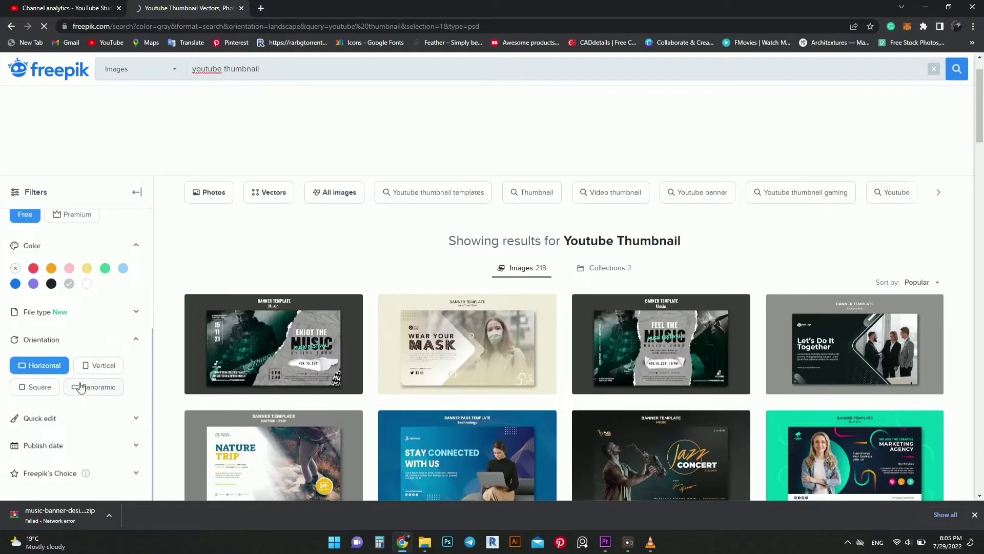
{"action": "scroll", "coordinate": [80, 387], "scroll_direction": "down", "scroll_amount": 2}
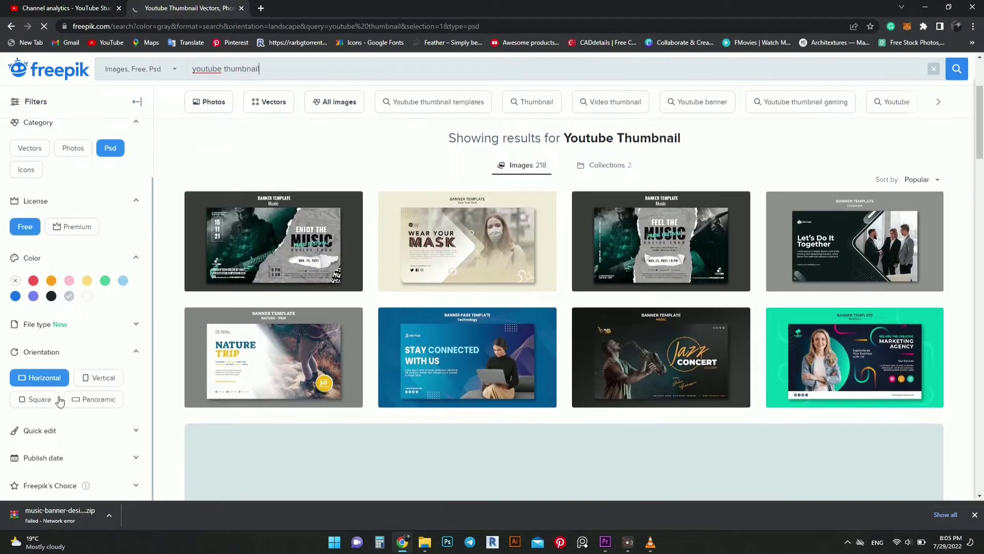
{"action": "scroll", "coordinate": [60, 401], "scroll_direction": "down", "scroll_amount": 5}
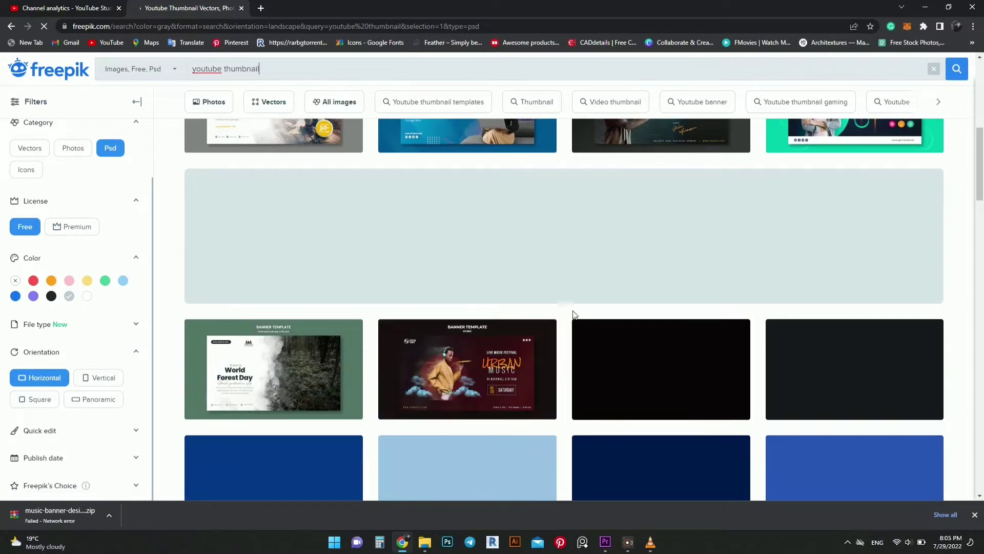
{"action": "scroll", "coordinate": [573, 314], "scroll_direction": "up", "scroll_amount": 5}
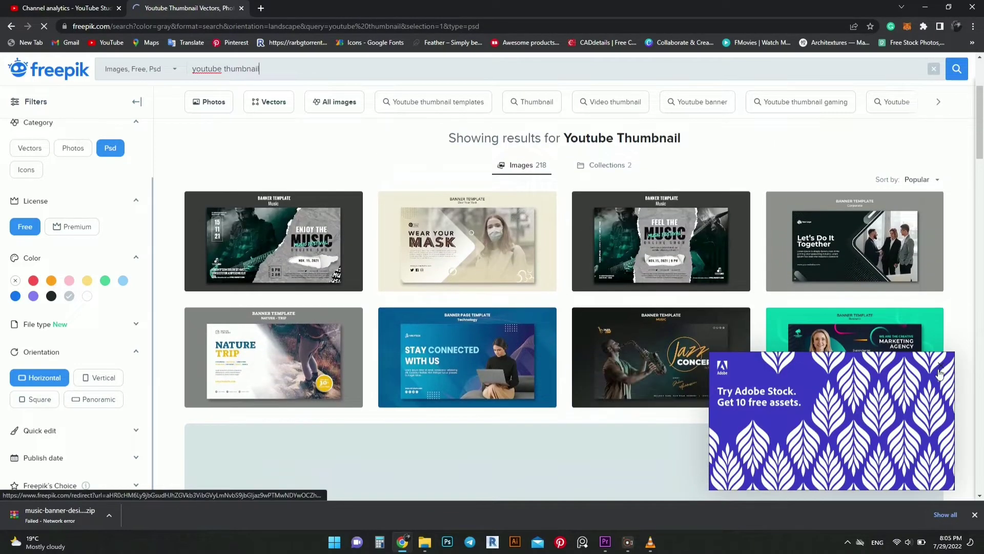
{"action": "left_click", "coordinate": [951, 371]}
{"action": "mouse_move", "coordinate": [660, 350]}
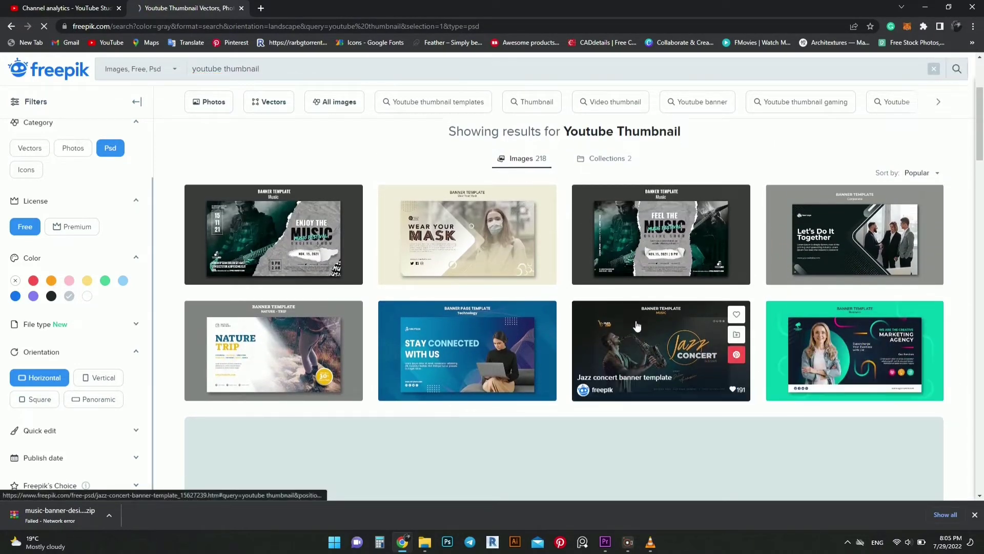
- Browse the 218 free grey horizontal PSD thumbnail designs
{"action": "scroll", "coordinate": [636, 326], "scroll_direction": "down", "scroll_amount": 4}
{"action": "scroll", "coordinate": [636, 323], "scroll_direction": "up", "scroll_amount": 1}
{"action": "scroll", "coordinate": [635, 323], "scroll_direction": "down", "scroll_amount": 3}
{"action": "scroll", "coordinate": [636, 325], "scroll_direction": "down", "scroll_amount": 4}
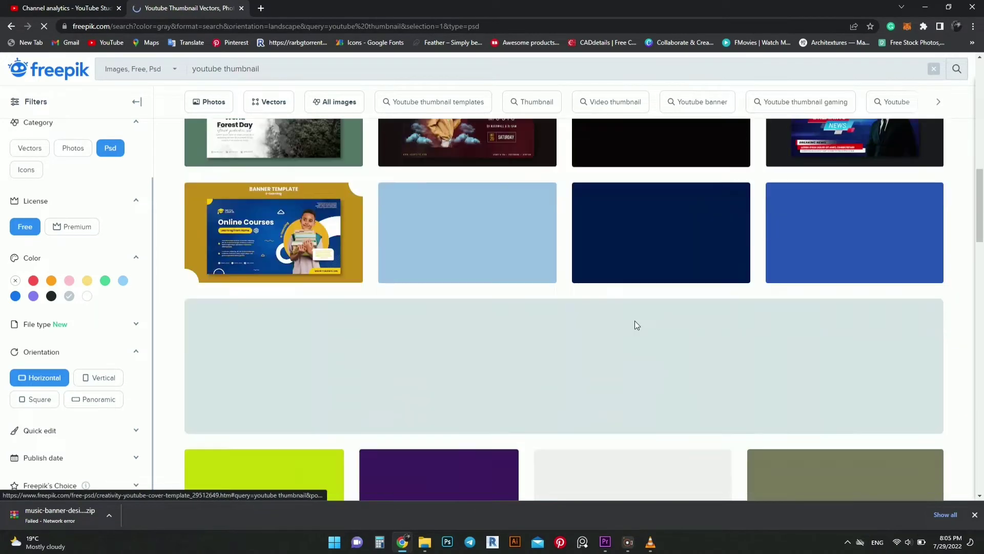
{"action": "scroll", "coordinate": [634, 321], "scroll_direction": "down", "scroll_amount": 4}
{"action": "scroll", "coordinate": [634, 324], "scroll_direction": "down", "scroll_amount": 2}
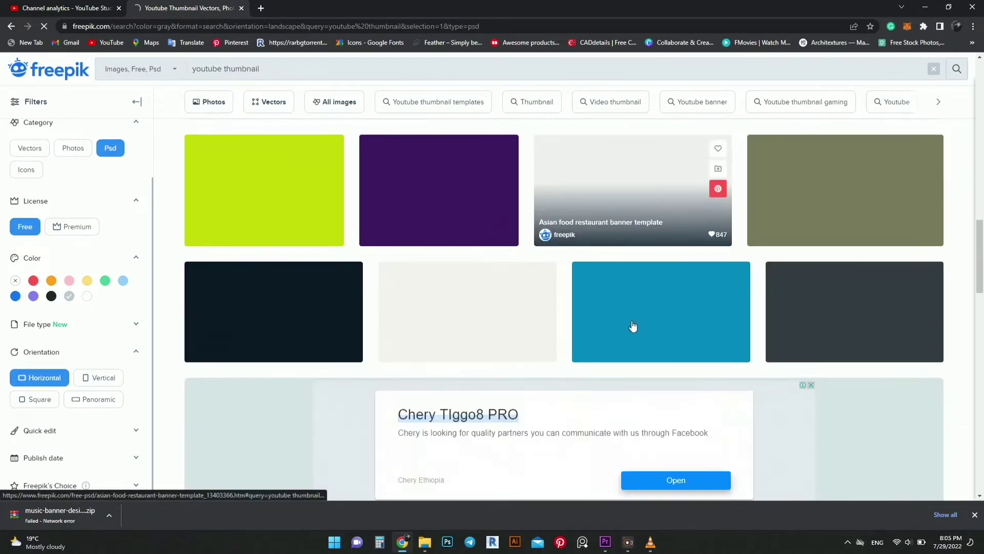
{"action": "scroll", "coordinate": [59, 436], "scroll_direction": "down", "scroll_amount": 3}
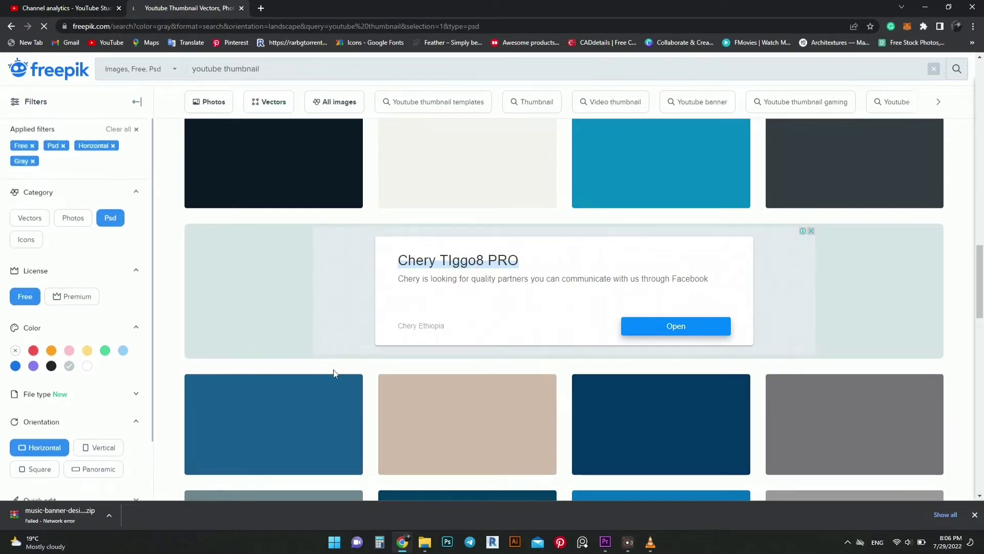
{"action": "scroll", "coordinate": [334, 370], "scroll_direction": "down", "scroll_amount": 3}
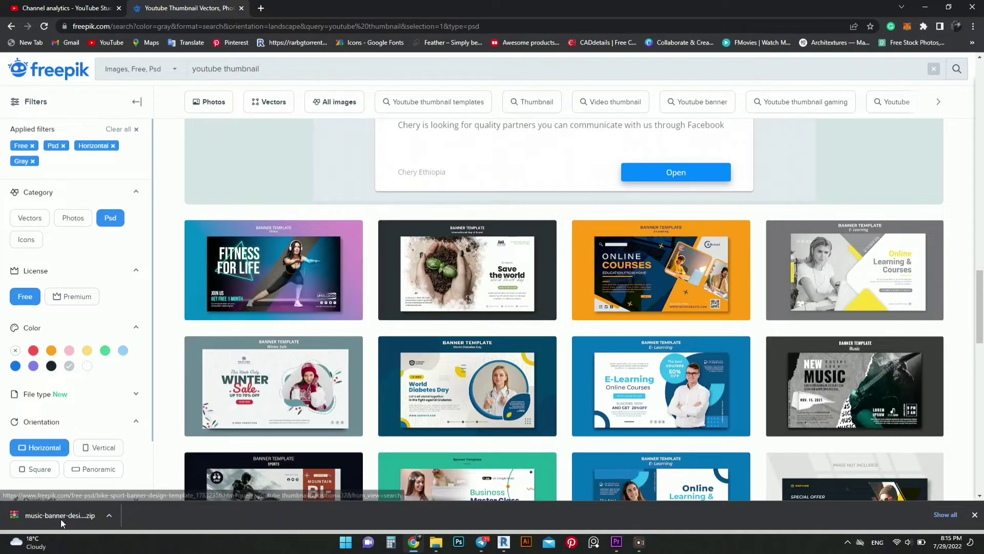
- Show the downloaded music-banner-design-template zip in Downloads and maximize the Explorer window
{"action": "left_click", "coordinate": [111, 514]}
{"action": "left_click", "coordinate": [125, 481]}
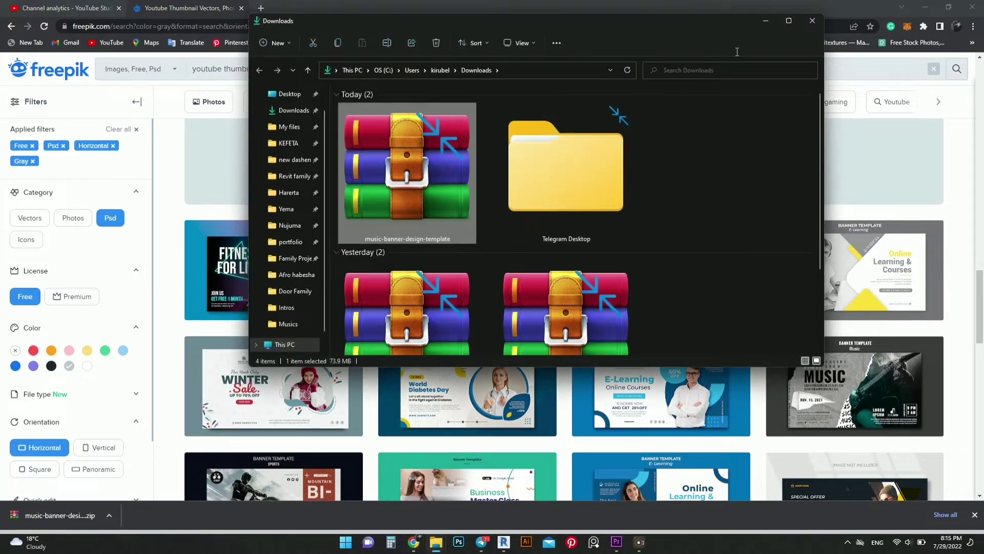
{"action": "left_click", "coordinate": [789, 21]}
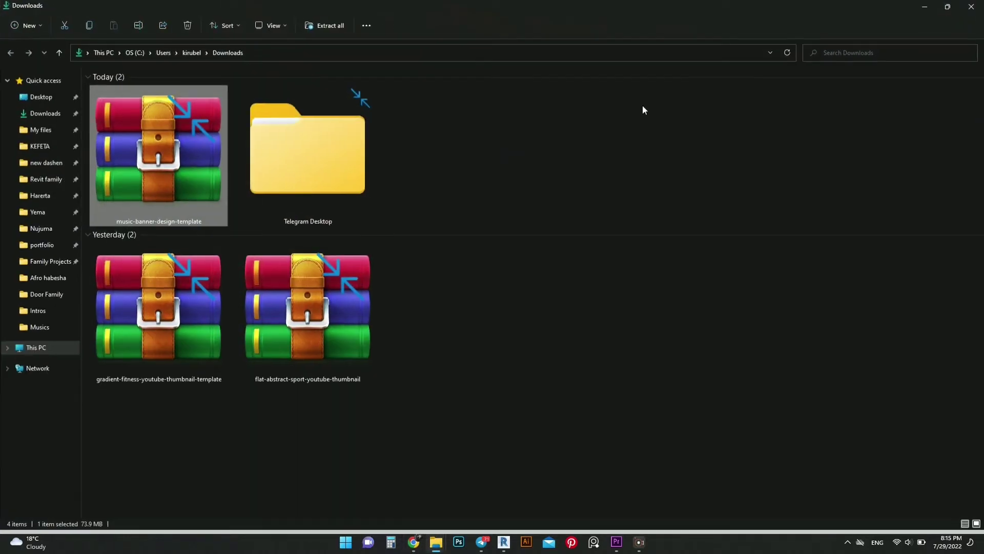
- Open the music-banner-design-template archive in WinRAR, then extract and open 5908145.psd
{"action": "double_click", "coordinate": [167, 170]}
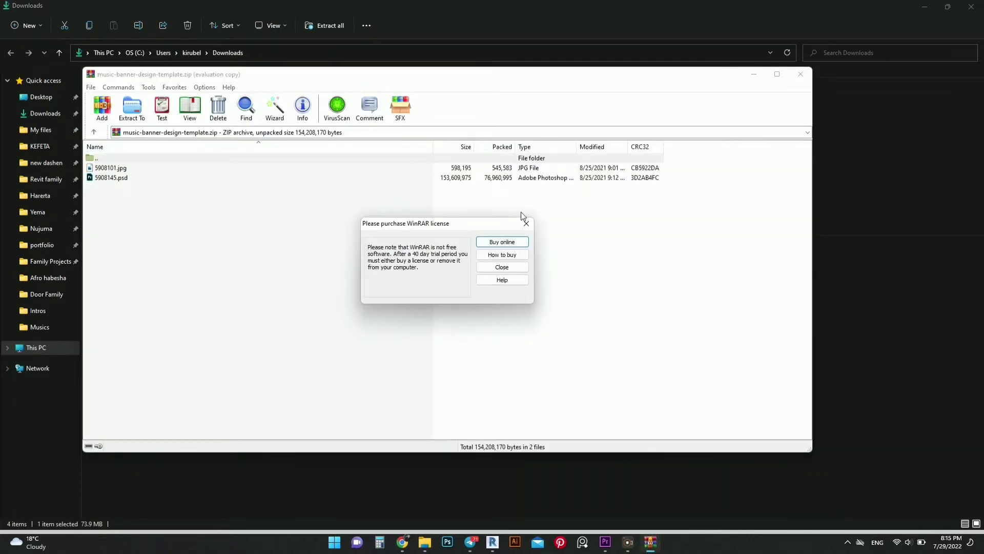
{"action": "left_click", "coordinate": [526, 224]}
{"action": "left_click", "coordinate": [116, 180]}
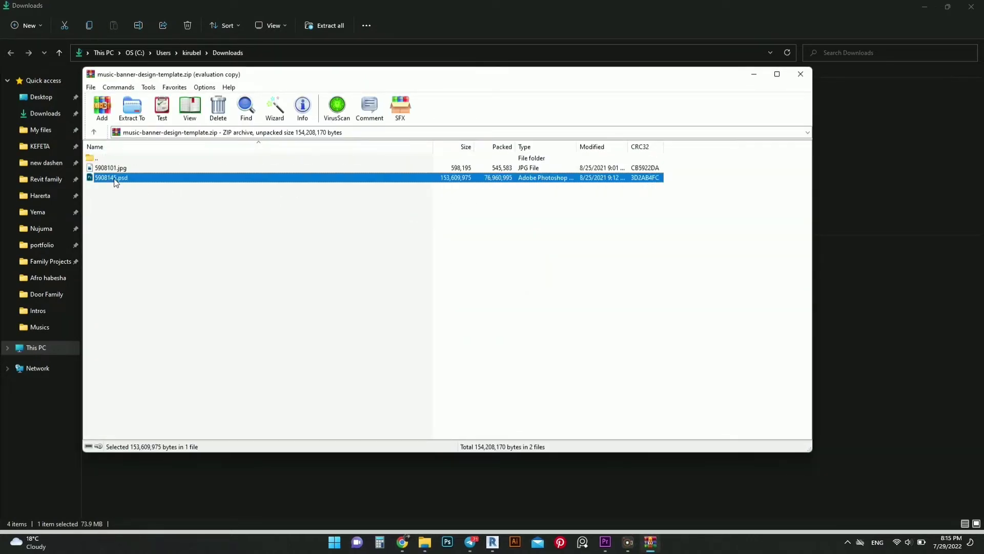
{"action": "right_click", "coordinate": [116, 182]}
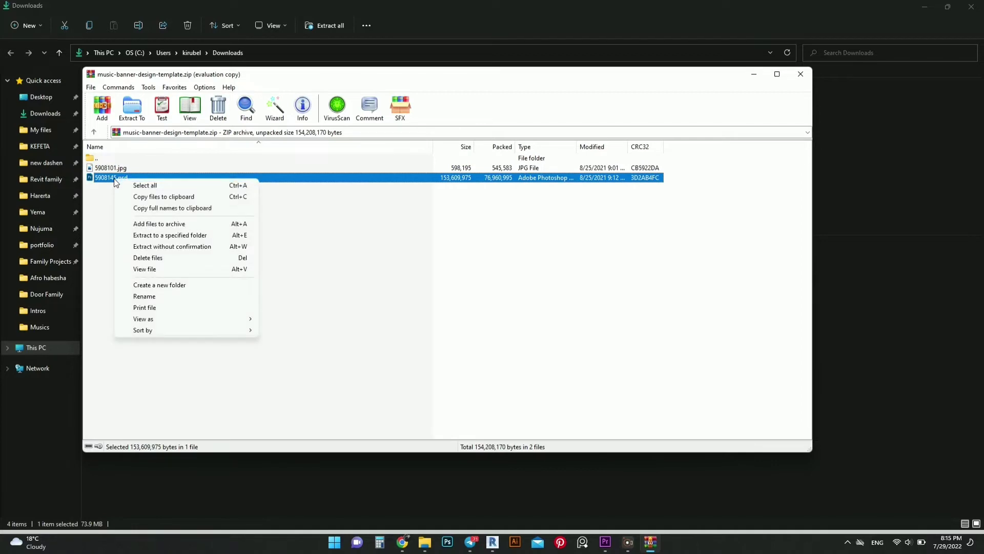
{"action": "left_click", "coordinate": [97, 195]}
{"action": "double_click", "coordinate": [117, 179]}
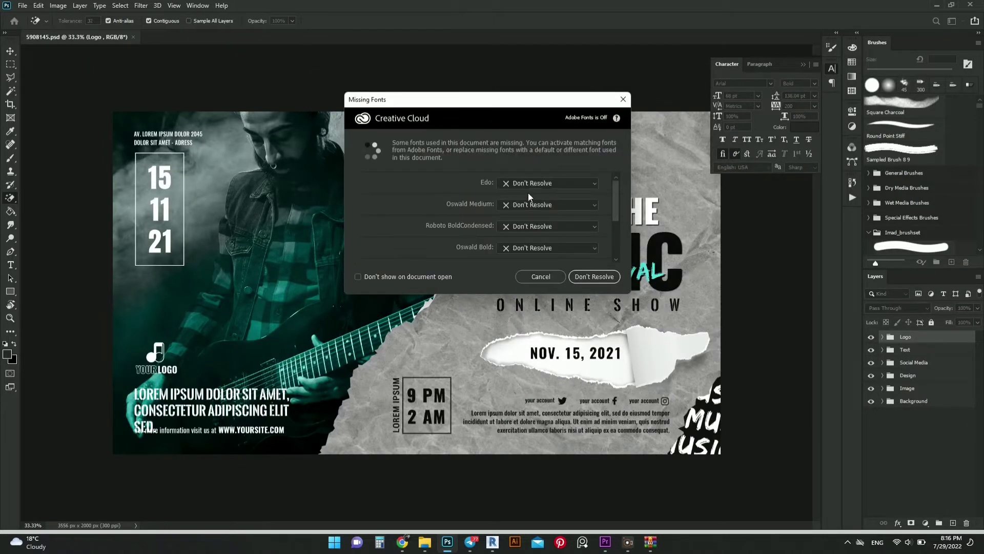
- Cancel the Missing Fonts warning and switch to the Move tool
{"action": "left_click", "coordinate": [533, 277]}
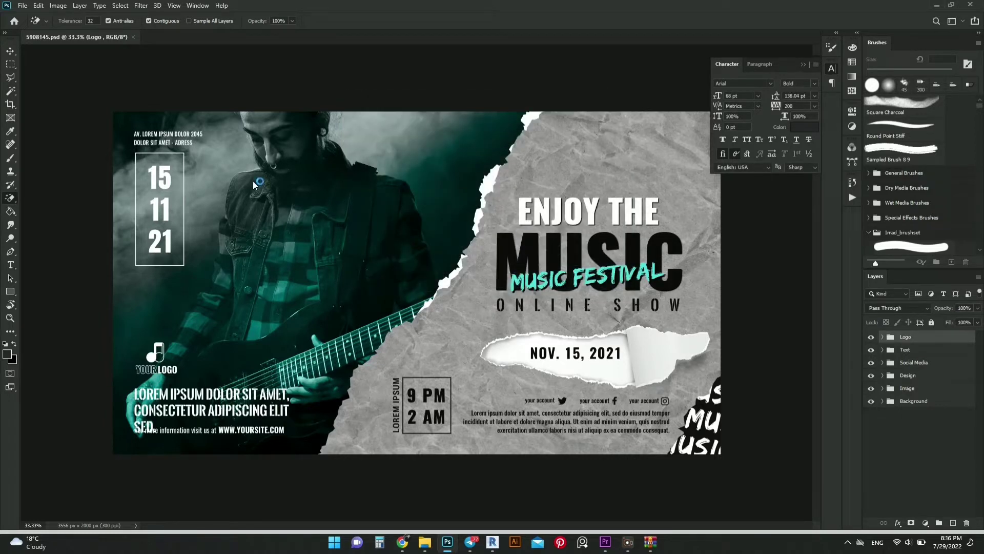
{"action": "left_click", "coordinate": [10, 52]}
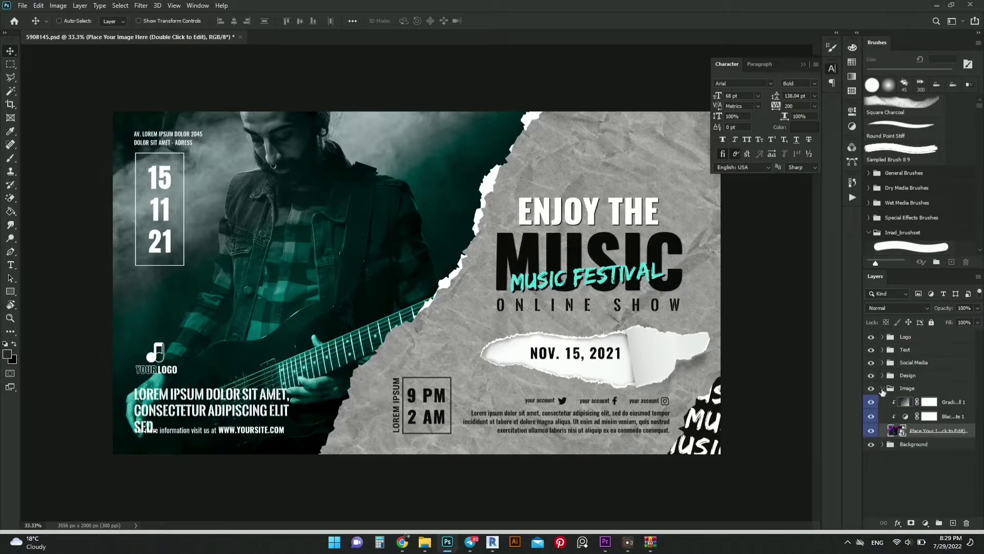
- Expand the Image group and open the Place Your Image Here smart object in its own tab
{"action": "left_click", "coordinate": [882, 388]}
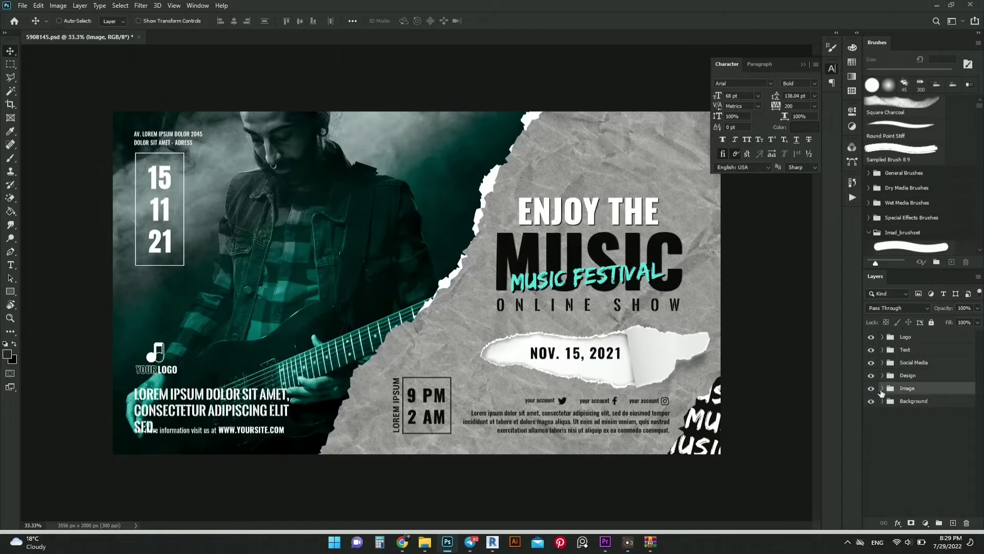
{"action": "left_click", "coordinate": [883, 389]}
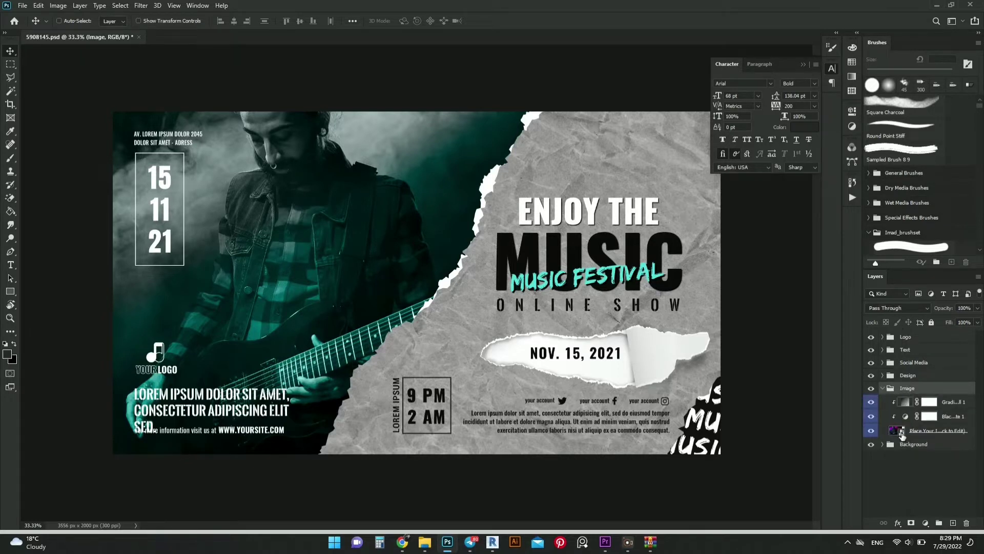
{"action": "double_click", "coordinate": [902, 433]}
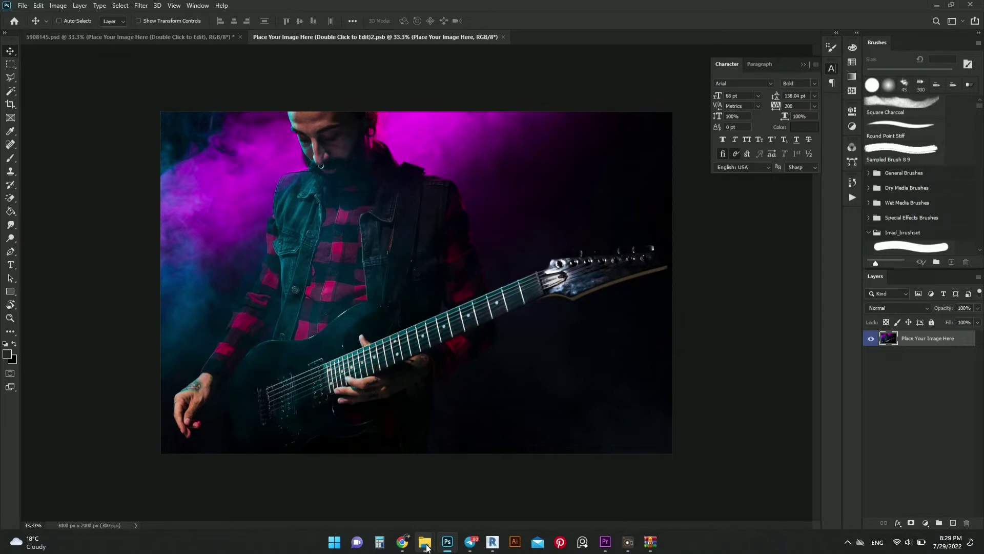
- Place Screenshot (96) from the Bus folder over the guitarist photo, scaled to fill the canvas
{"action": "mouse_move", "coordinate": [424, 543]}
{"action": "left_click", "coordinate": [386, 488]}
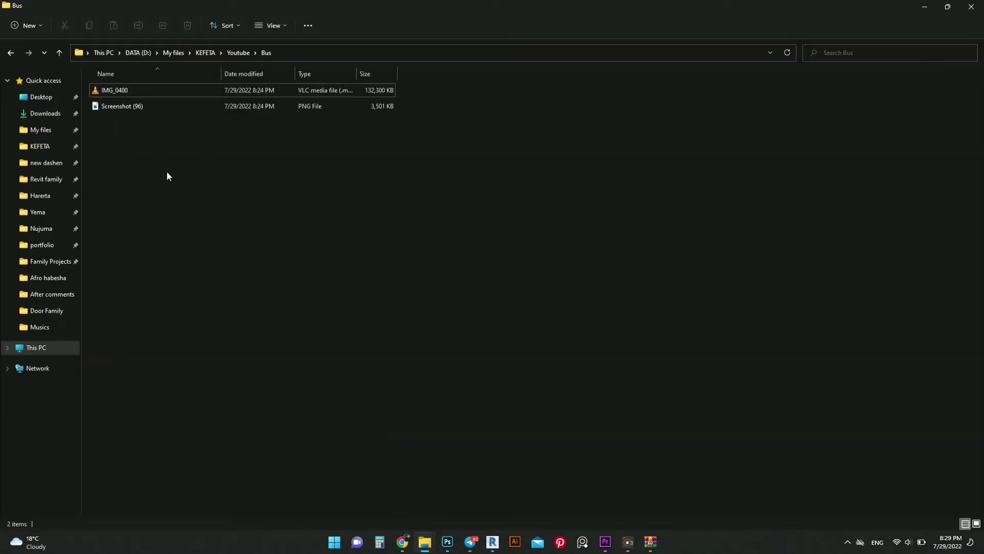
{"action": "mouse_move", "coordinate": [121, 106]}
{"action": "left_mouse_down"}
{"action": "mouse_move", "coordinate": [466, 468]}
{"action": "mouse_move", "coordinate": [448, 487]}
{"action": "left_mouse_up"}
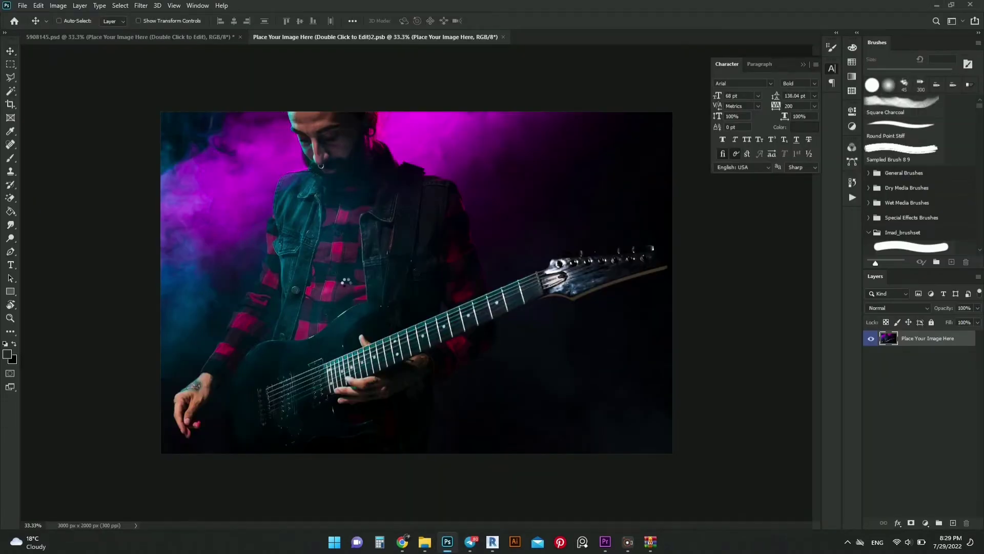
{"action": "left_click_drag", "start_coordinate": [346, 281], "coordinate": [359, 282]}
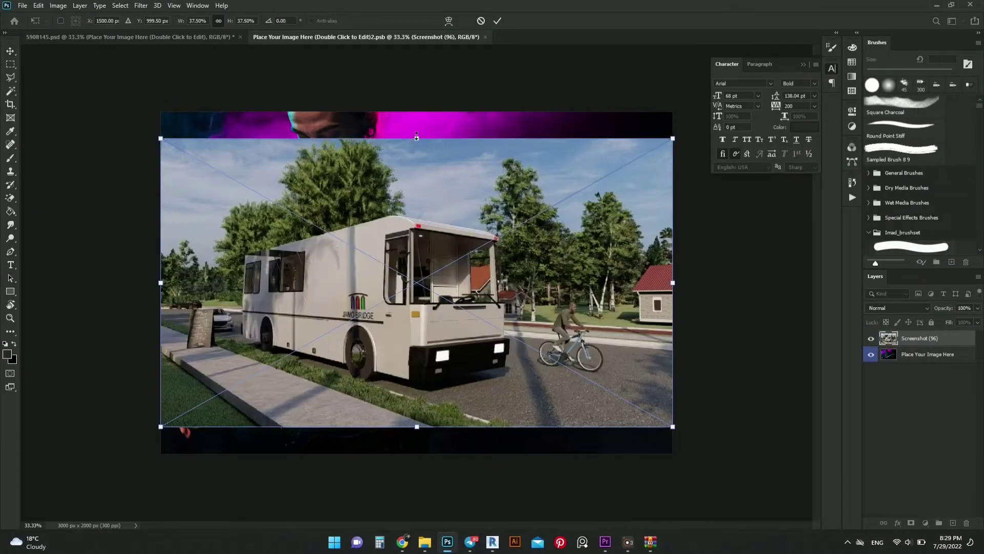
{"action": "left_click_drag", "start_coordinate": [416, 137], "coordinate": [417, 111]}
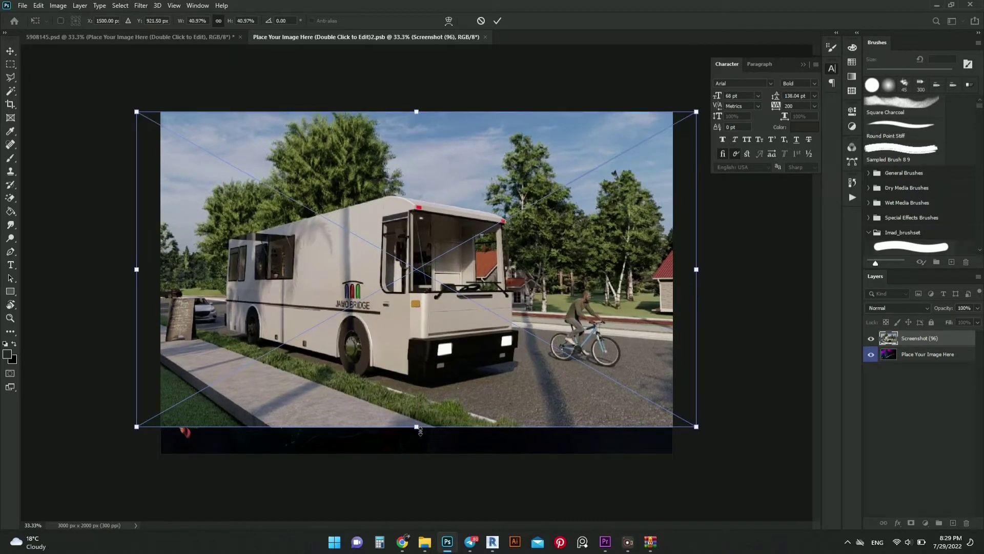
{"action": "left_click_drag", "start_coordinate": [420, 431], "coordinate": [416, 456]}
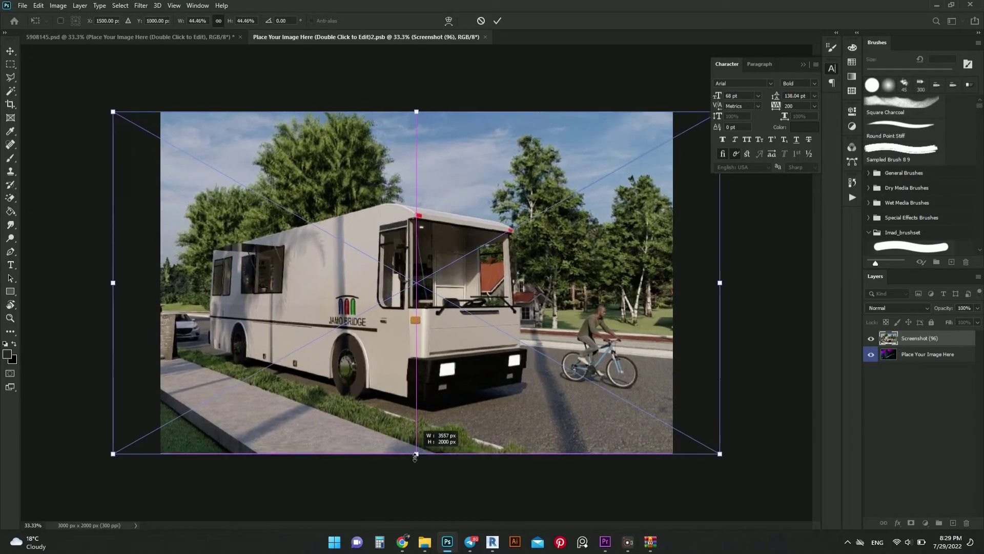
{"action": "left_click_drag", "start_coordinate": [419, 406], "coordinate": [411, 407]}
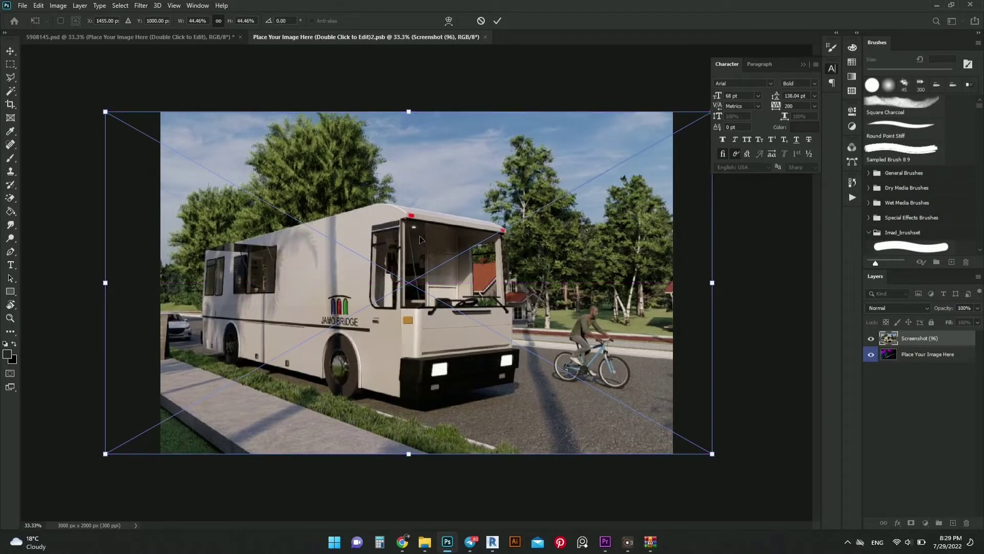
{"action": "key", "text": "Return"}
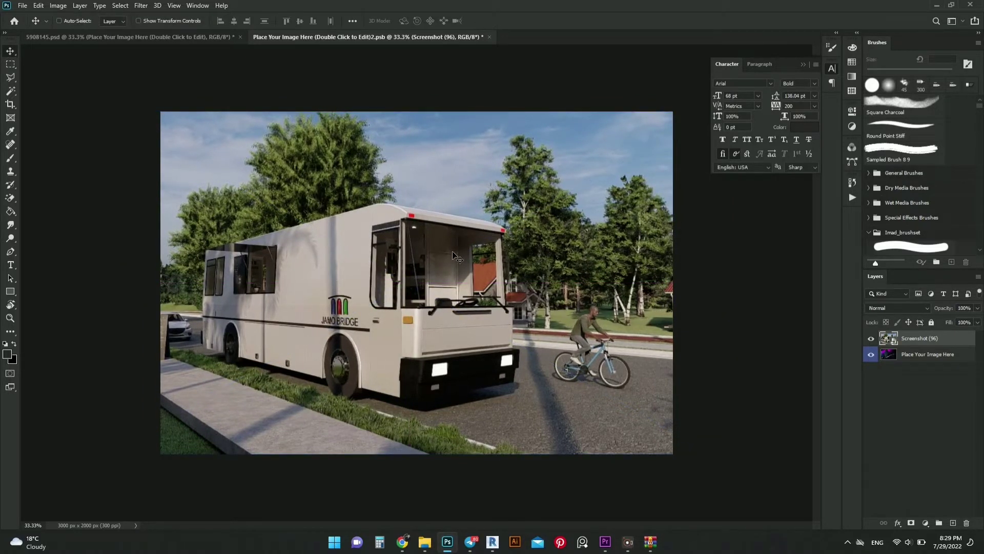
{"action": "key", "text": "ctrl"}
{"action": "left_click", "coordinate": [140, 6]}
- Apply Camera Raw to the bus photo: slight brightening, Texture +15, Clarity +38, Saturation -26
{"action": "left_click", "coordinate": [162, 67]}
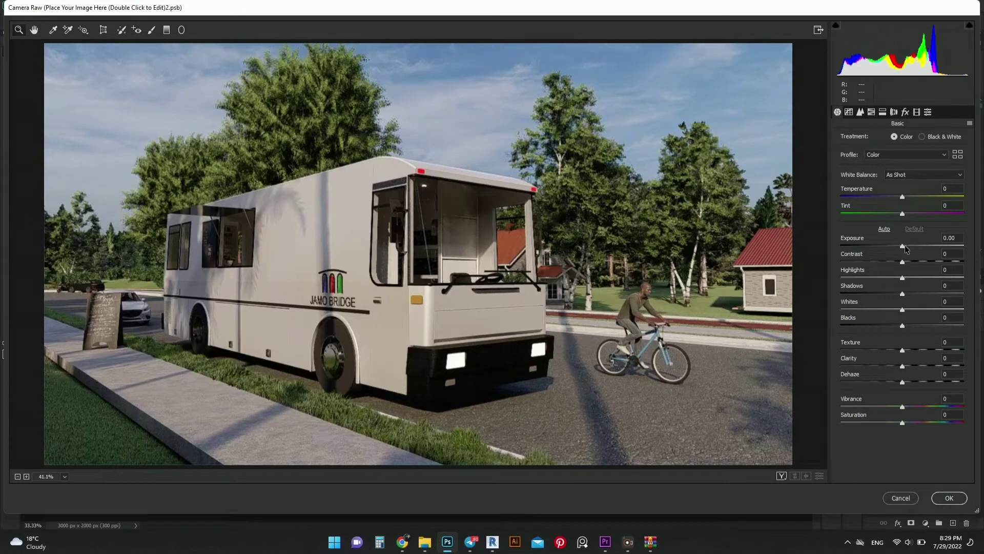
{"action": "left_click_drag", "start_coordinate": [903, 245], "coordinate": [903, 247]}
{"action": "mouse_move", "coordinate": [902, 367]}
{"action": "left_mouse_down"}
{"action": "mouse_move", "coordinate": [920, 363]}
{"action": "mouse_move", "coordinate": [910, 352]}
{"action": "left_mouse_up"}
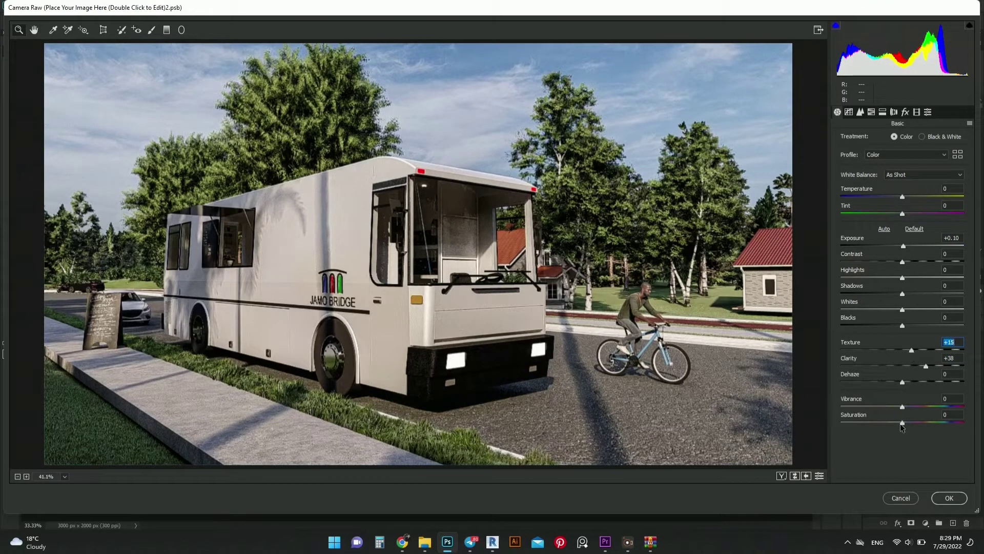
{"action": "left_click_drag", "start_coordinate": [902, 423], "coordinate": [888, 420]}
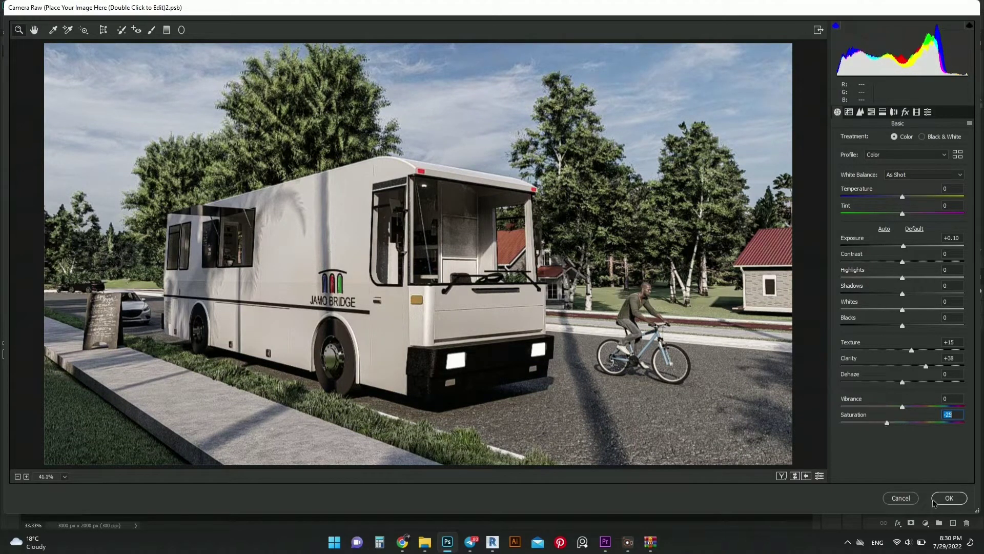
{"action": "left_click", "coordinate": [949, 498]}
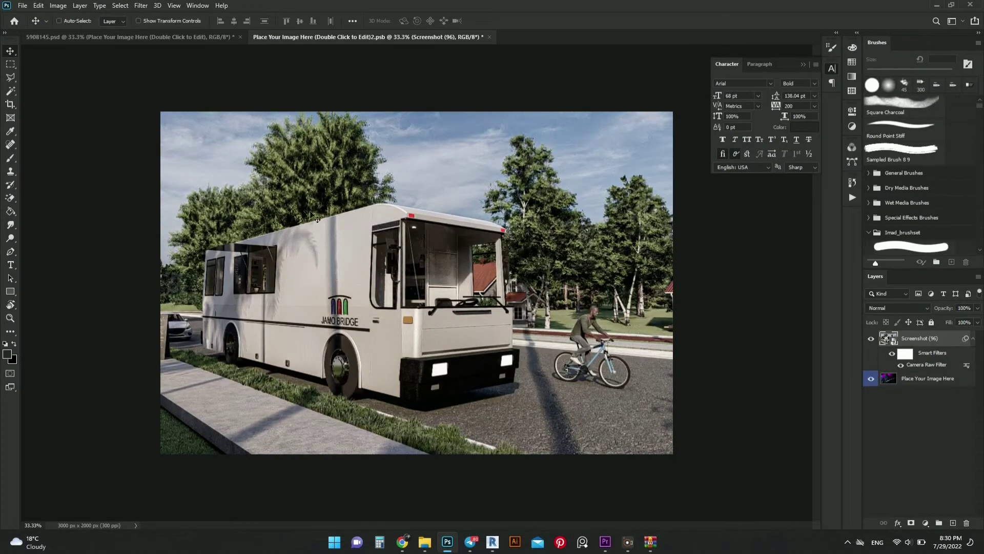
{"action": "key", "text": "ctrl"}
- Save the placeholder document and compare it against the poster tab
{"action": "left_click", "coordinate": [19, 6]}
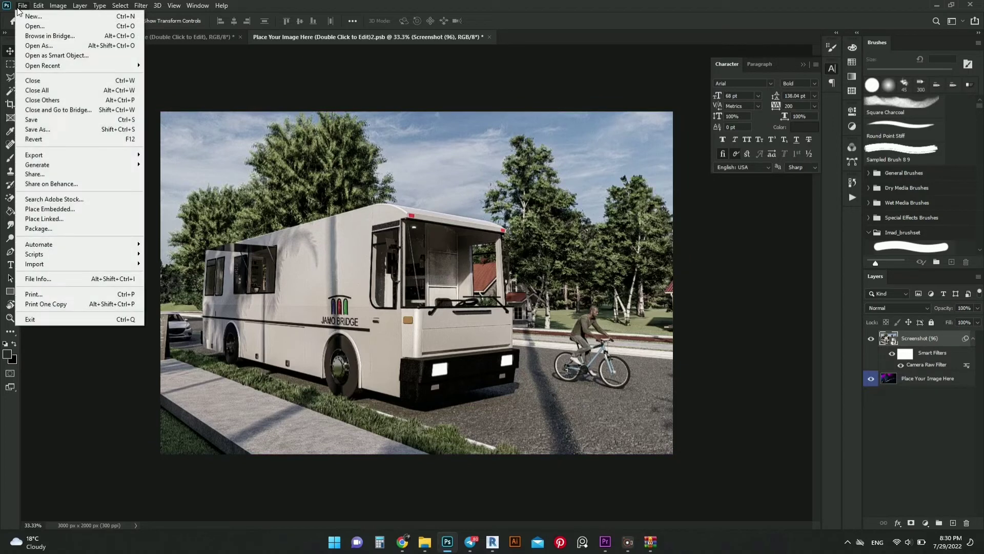
{"action": "left_click", "coordinate": [51, 123]}
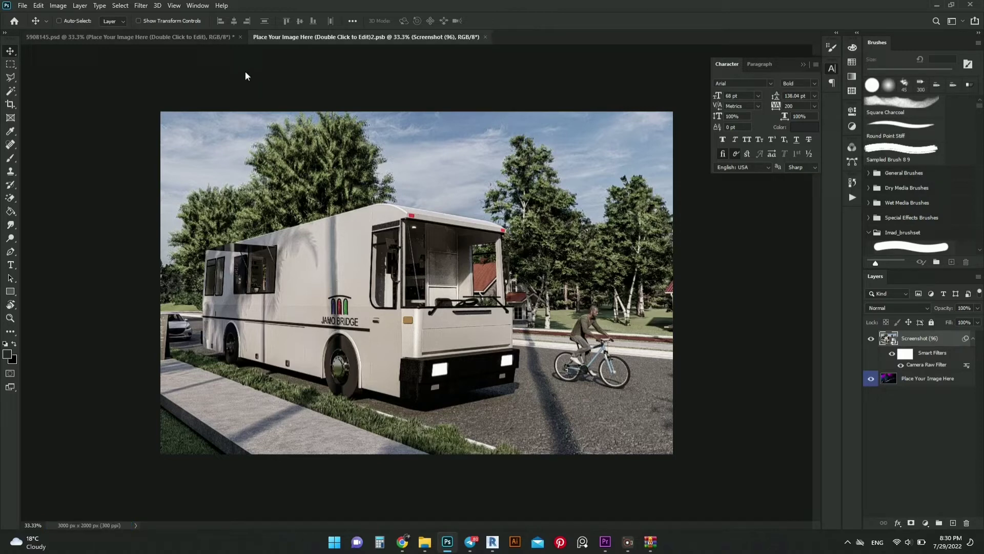
{"action": "left_click", "coordinate": [212, 36]}
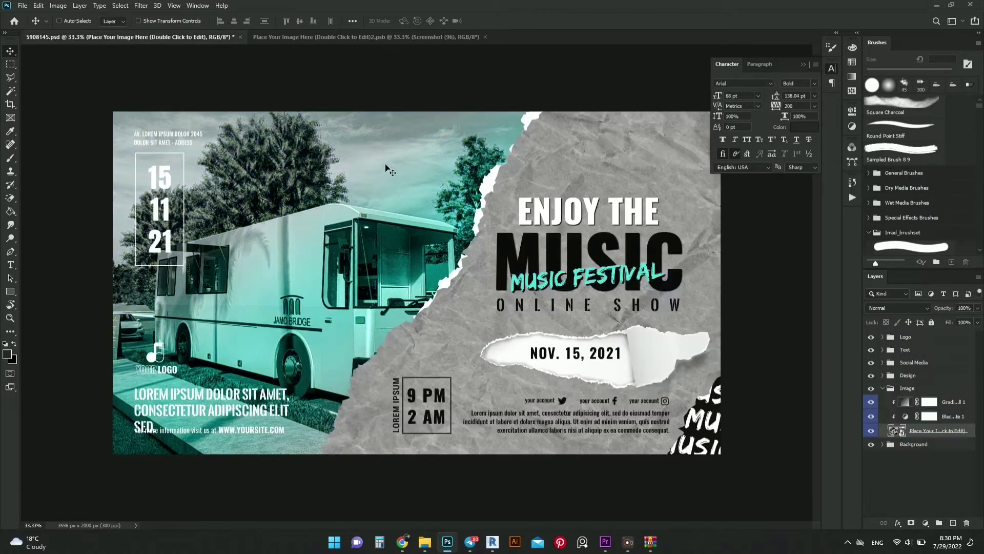
{"action": "left_click", "coordinate": [284, 39]}
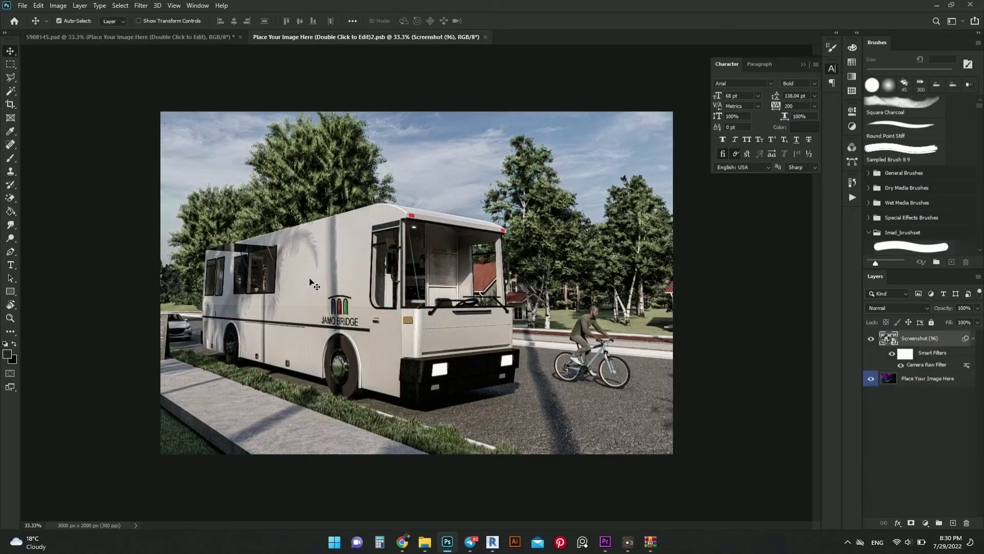
- Move the bus photo left and up, save, and check the updated poster
{"action": "left_click_drag", "start_coordinate": [326, 288], "coordinate": [255, 272]}
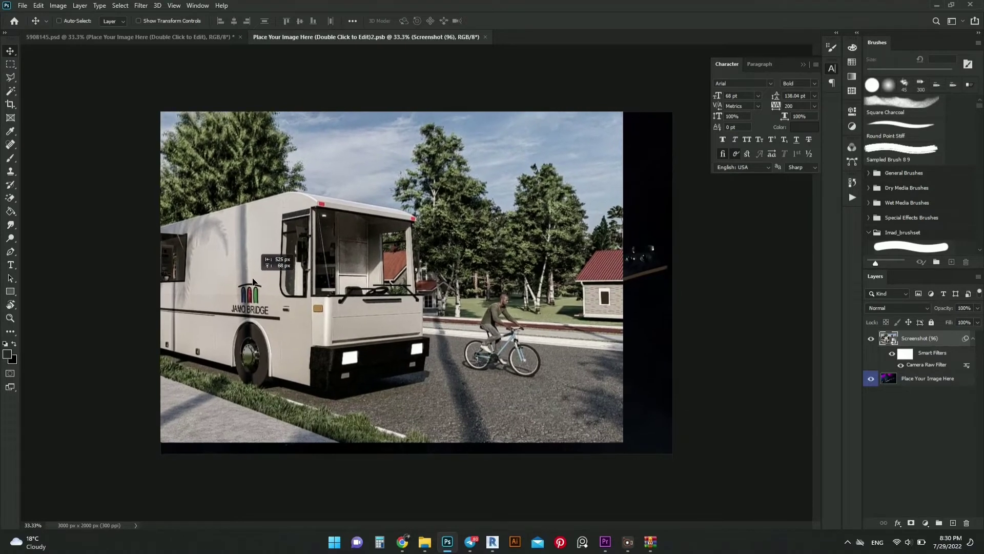
{"action": "left_click_drag", "start_coordinate": [254, 272], "coordinate": [254, 282]}
{"action": "key", "text": "ctrl+s"}
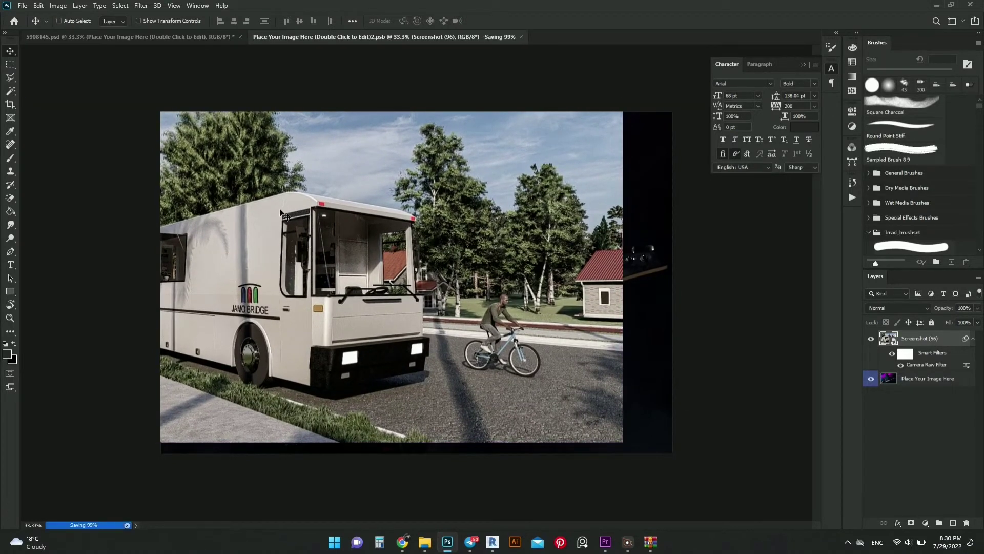
{"action": "left_click", "coordinate": [152, 38]}
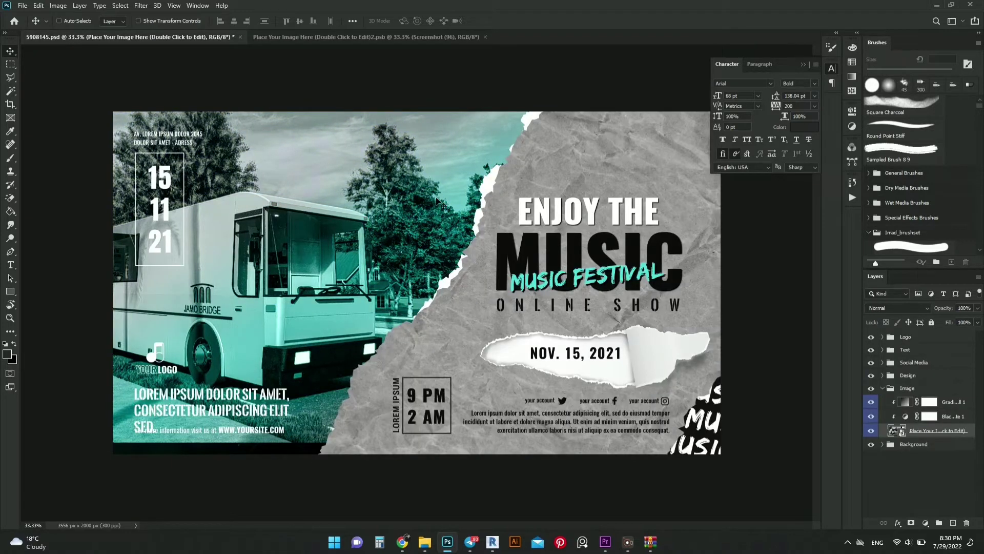
{"action": "left_click", "coordinate": [287, 37]}
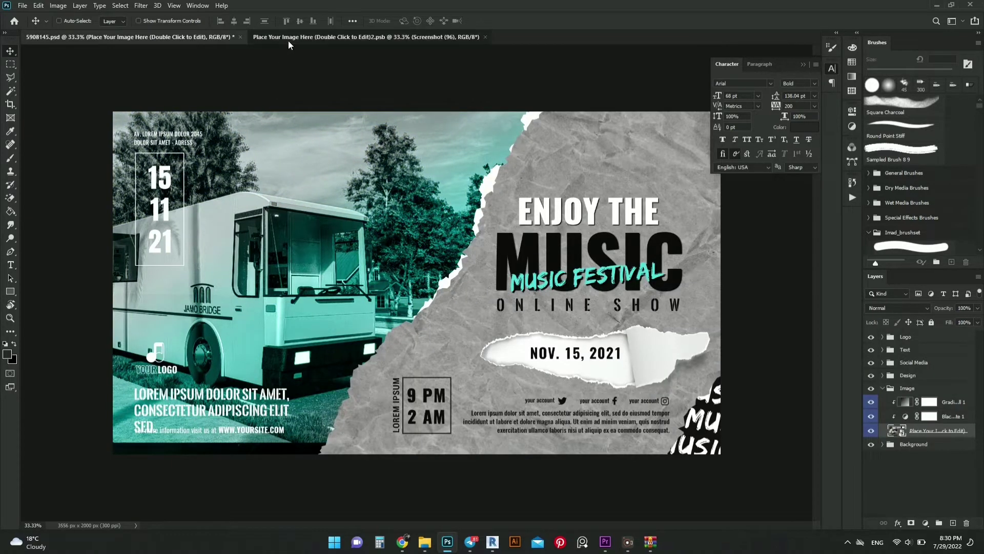
- Scale the bus photo down to about 35%, save, and check the poster
{"action": "left_click_drag", "start_coordinate": [335, 274], "coordinate": [309, 241]}
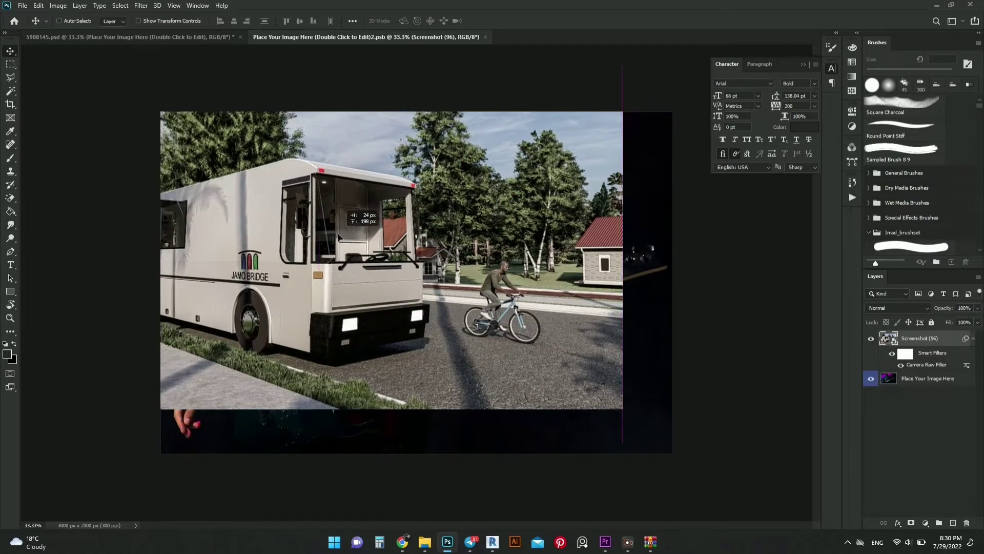
{"action": "key", "text": "ctrl+t"}
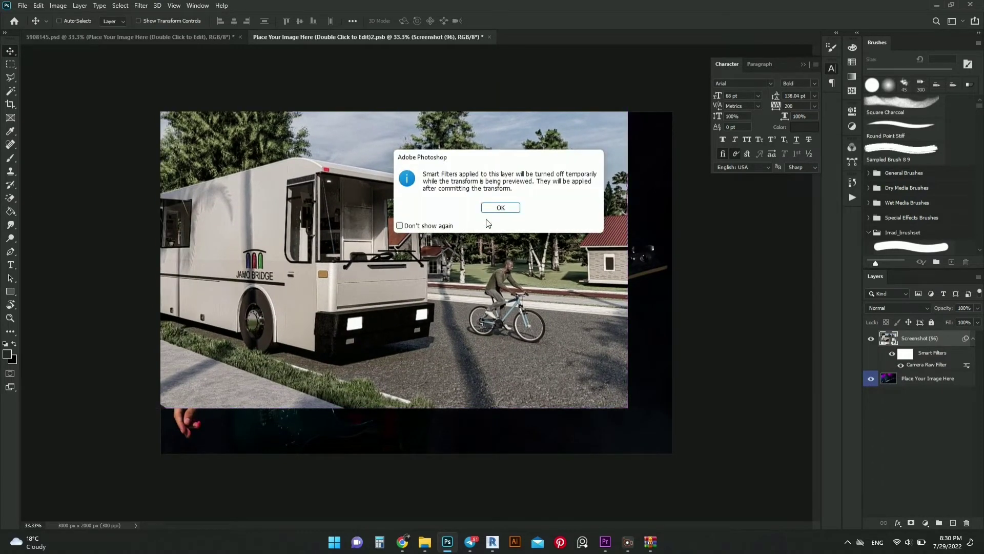
{"action": "left_click", "coordinate": [500, 208]}
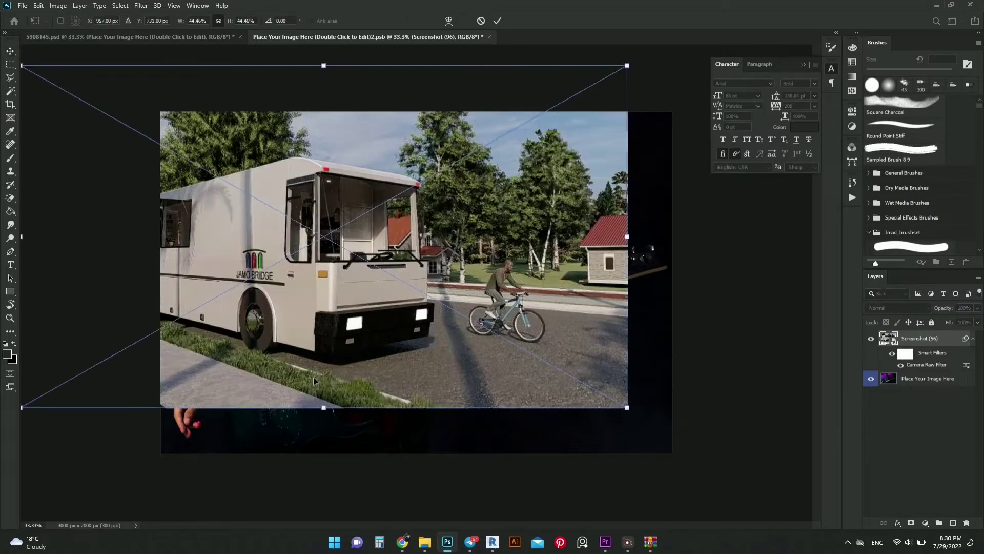
{"action": "left_click_drag", "start_coordinate": [324, 405], "coordinate": [324, 334]}
{"action": "mouse_move", "coordinate": [350, 289]}
{"action": "left_mouse_down"}
{"action": "mouse_move", "coordinate": [367, 320]}
{"action": "mouse_move", "coordinate": [363, 313]}
{"action": "left_mouse_up"}
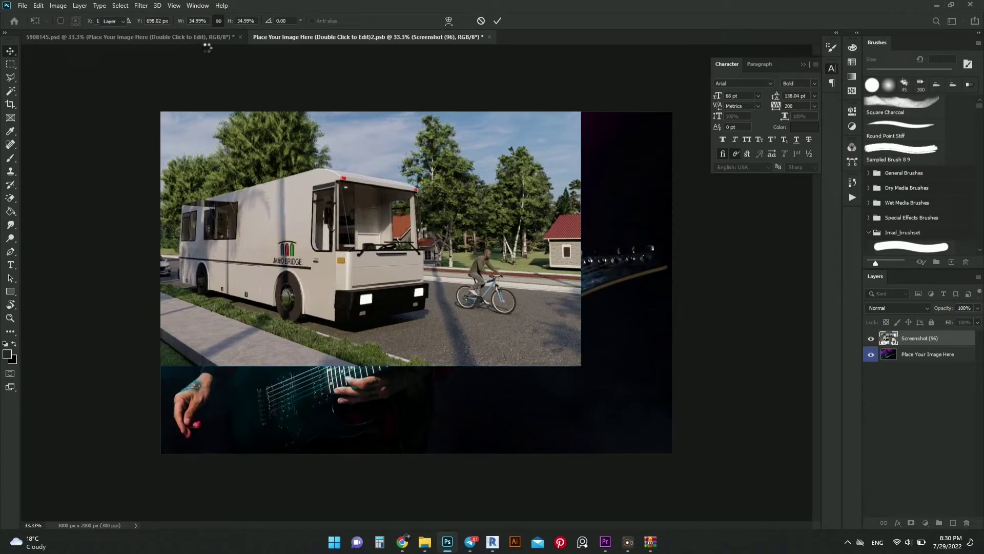
{"action": "key", "text": "Return"}
{"action": "key", "text": "ctrl+s"}
{"action": "left_click", "coordinate": [211, 38]}
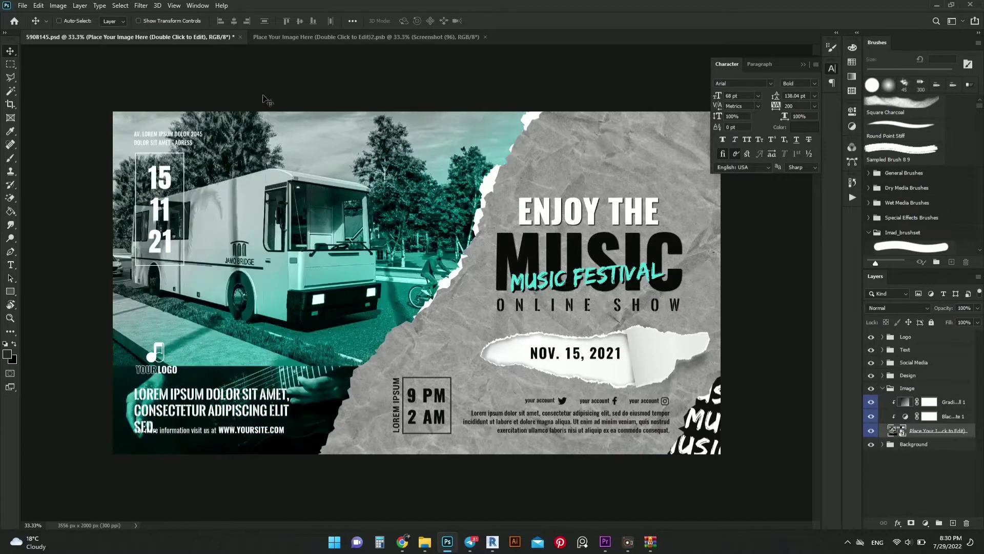
{"action": "left_click", "coordinate": [291, 38]}
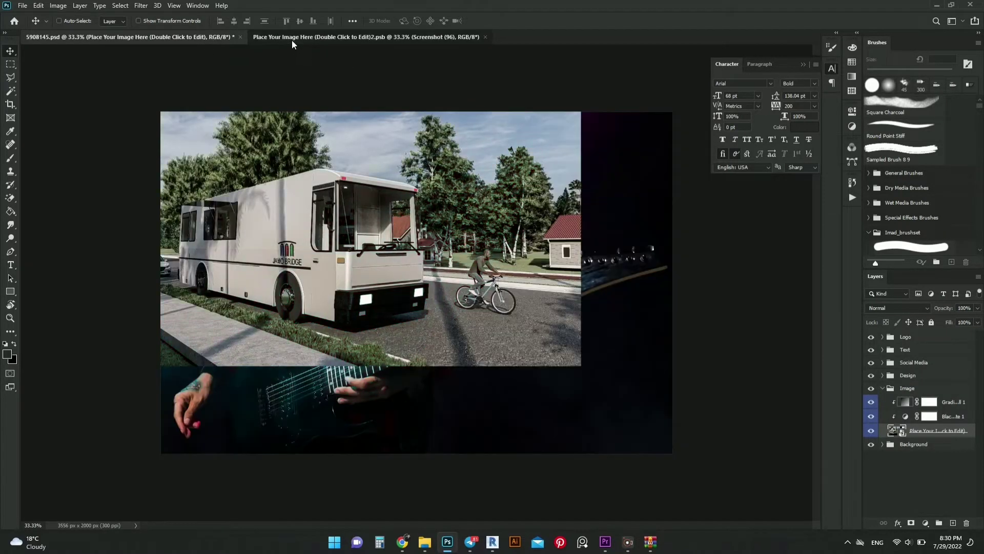
- Move the bus photo down so its top aligns with the canvas edge, then compare with the poster
{"action": "left_click_drag", "start_coordinate": [297, 287], "coordinate": [300, 275]}
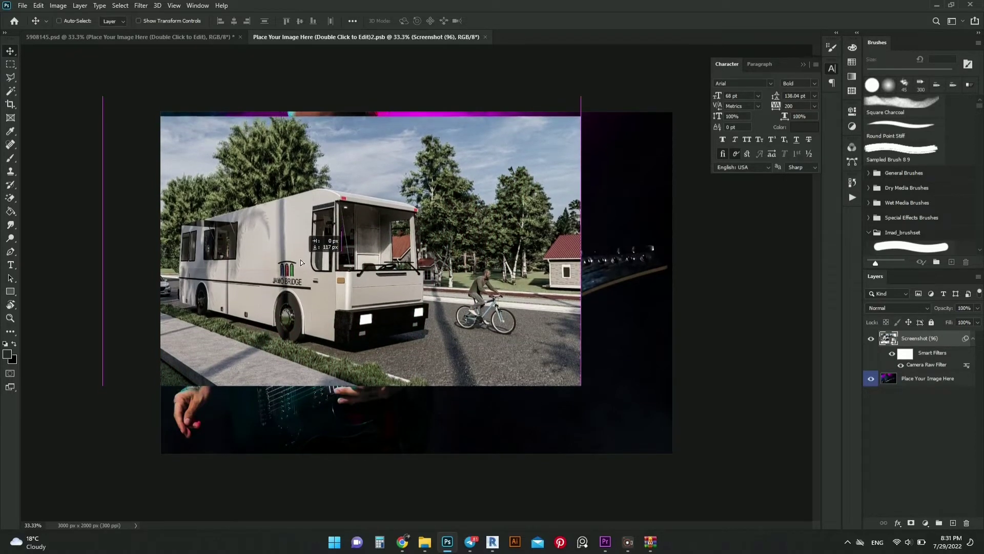
{"action": "left_click_drag", "start_coordinate": [300, 272], "coordinate": [300, 256]}
{"action": "key", "text": "ctrl+t"}
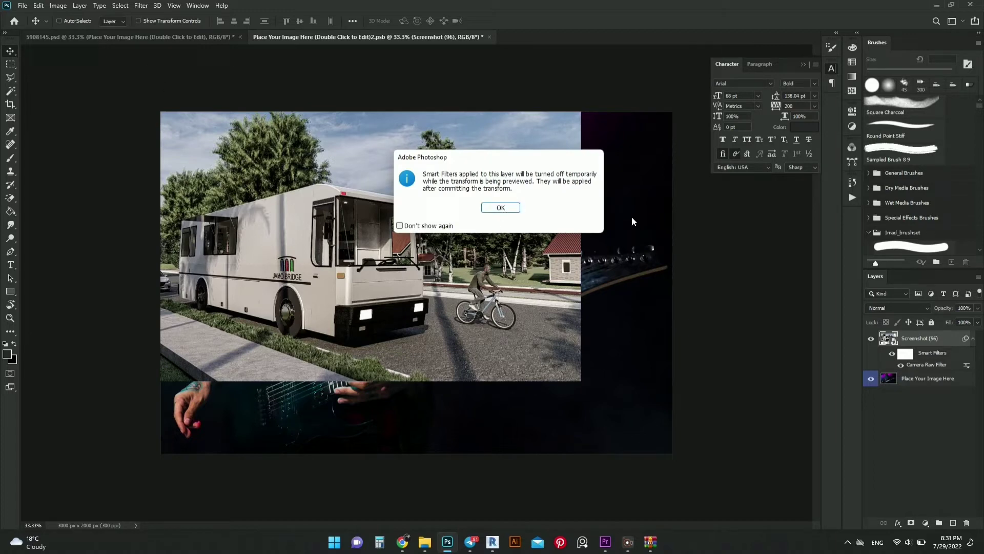
{"action": "left_click", "coordinate": [494, 209]}
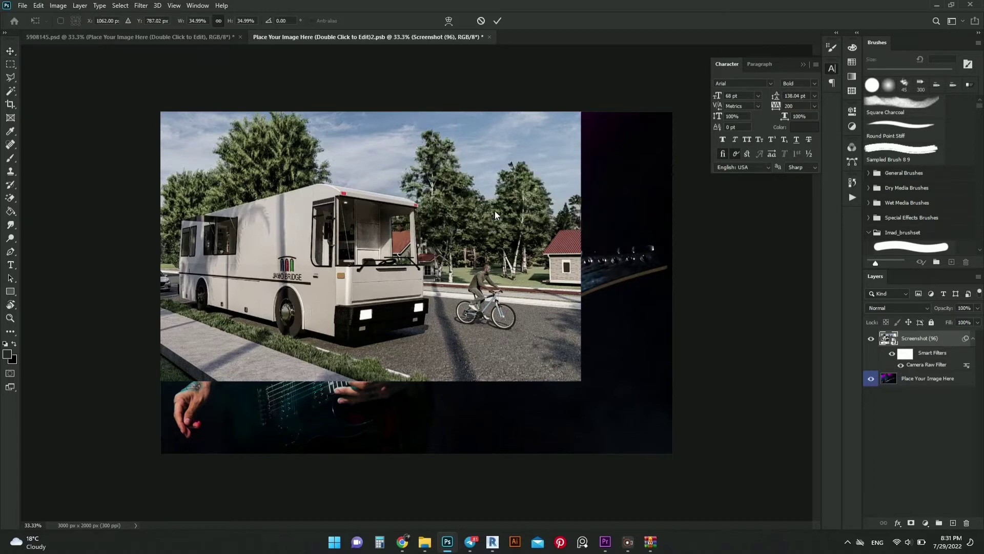
{"action": "left_click", "coordinate": [207, 39]}
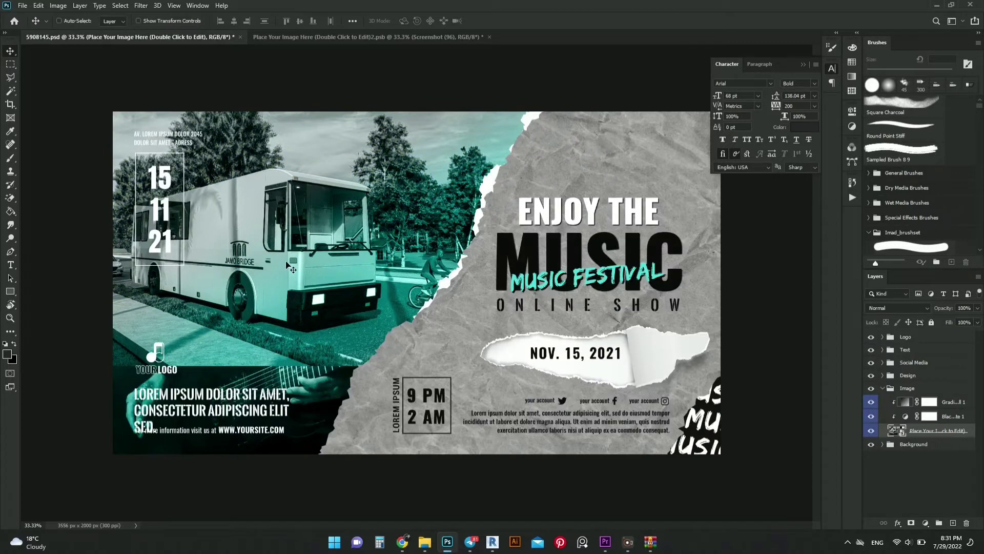
- Enlarge the bus photo proportionally with Free Transform and nudge it into place
{"action": "left_click", "coordinate": [294, 40]}
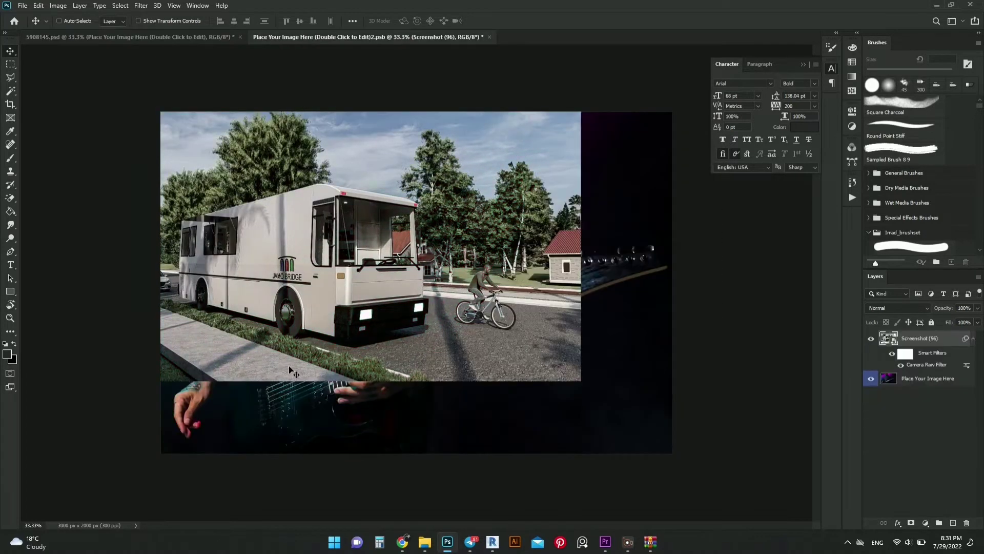
{"action": "key", "text": "ctrl"}
{"action": "key", "text": "ctrl+t"}
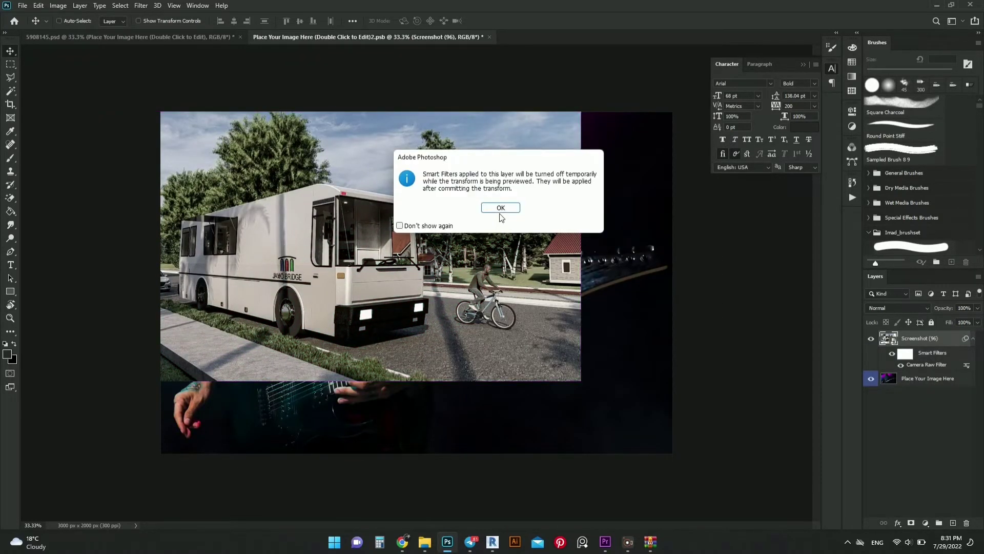
{"action": "left_click", "coordinate": [500, 208]}
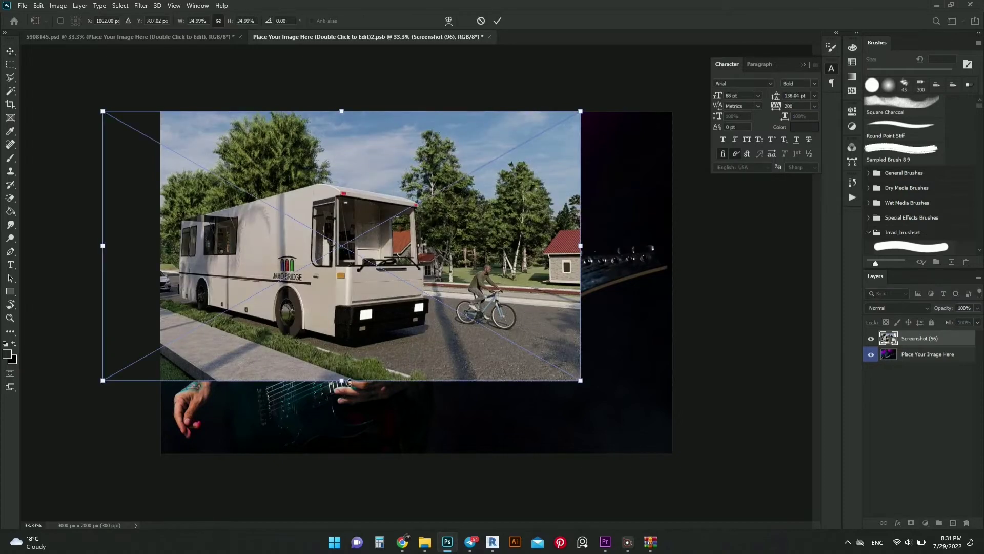
{"action": "left_click_drag", "start_coordinate": [348, 382], "coordinate": [340, 454]}
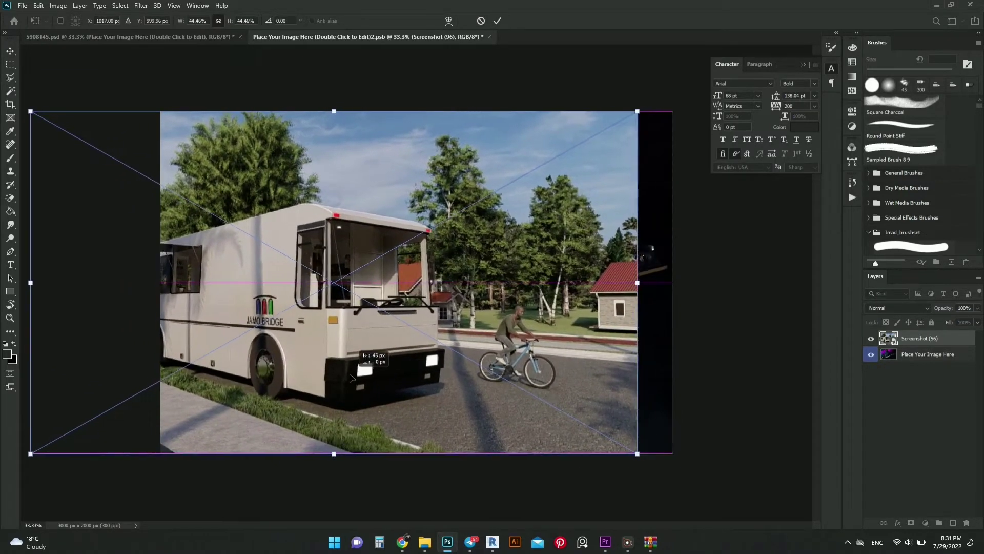
{"action": "left_click_drag", "start_coordinate": [361, 352], "coordinate": [332, 277]}
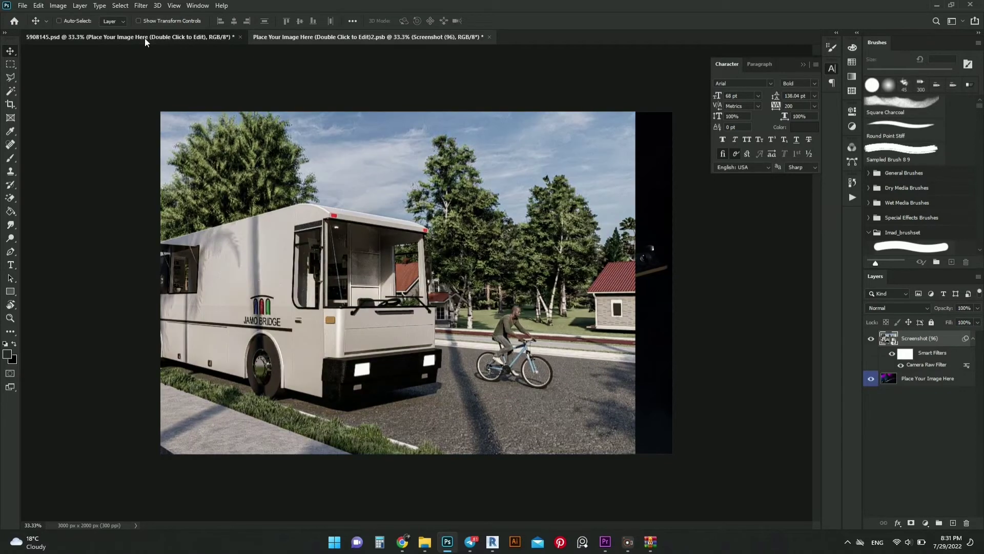
- Check the poster, then close the placeholder document without saving
{"action": "left_click", "coordinate": [145, 38]}
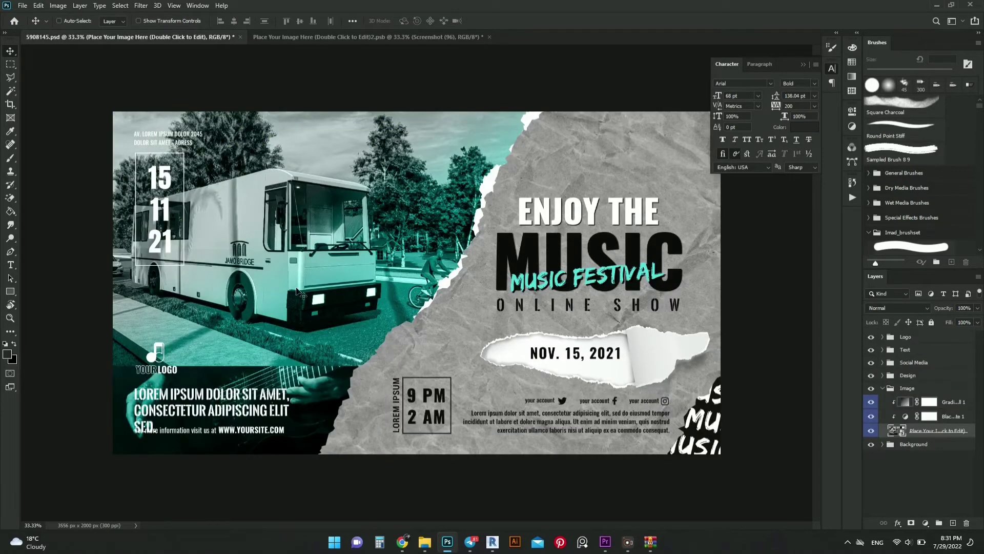
{"action": "key", "text": "ctrl+Tab"}
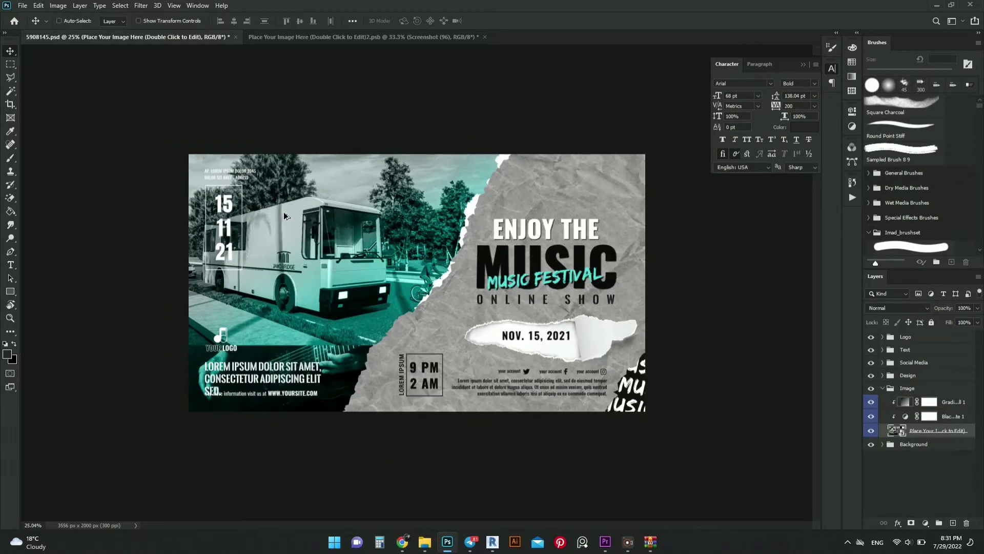
{"action": "key", "text": "ctrl+Tab"}
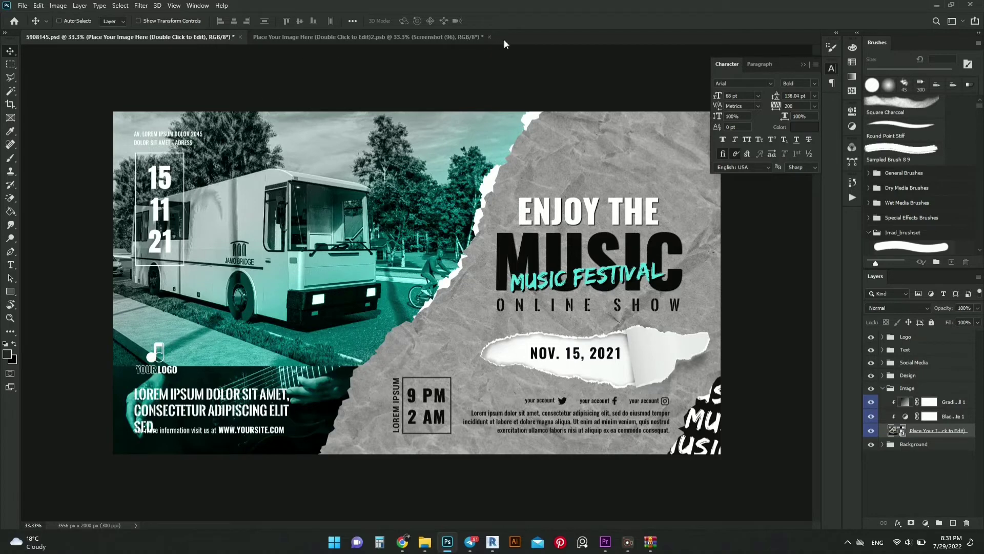
{"action": "left_click", "coordinate": [489, 36]}
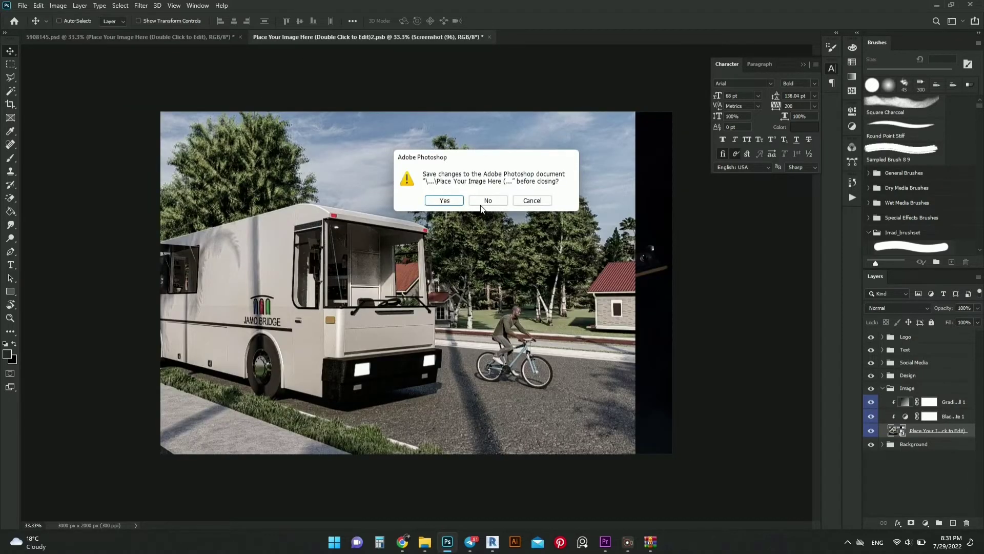
{"action": "left_click", "coordinate": [484, 202]}
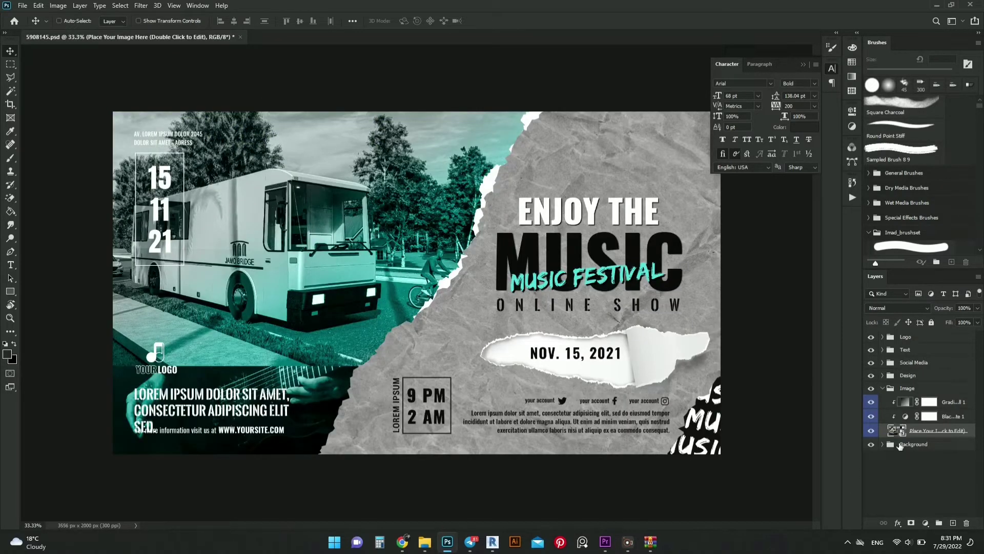
- Reopen the placeholder, then scale the bus photo up and shift it left, turning off the smart filter warning
{"action": "double_click", "coordinate": [165, 188]}
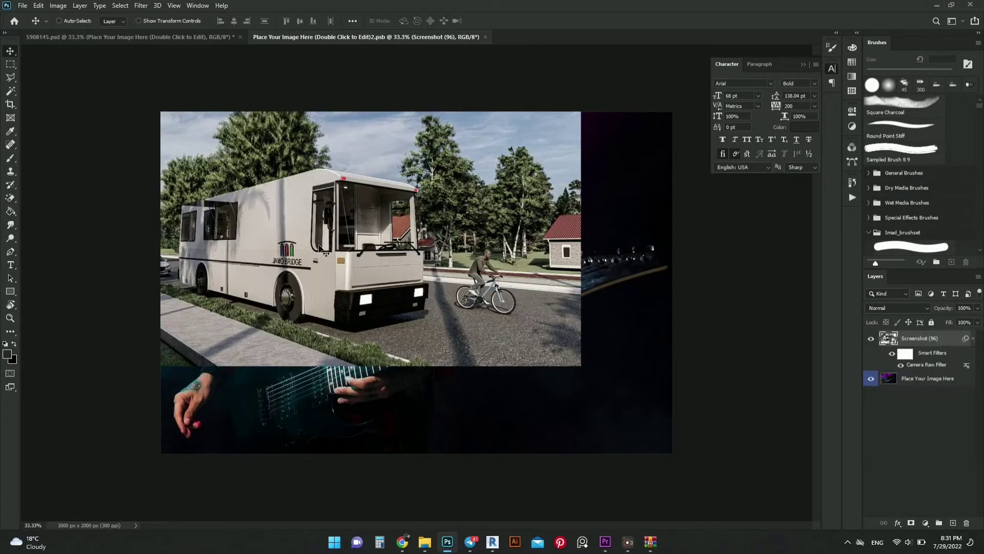
{"action": "key", "text": "ctrl+t"}
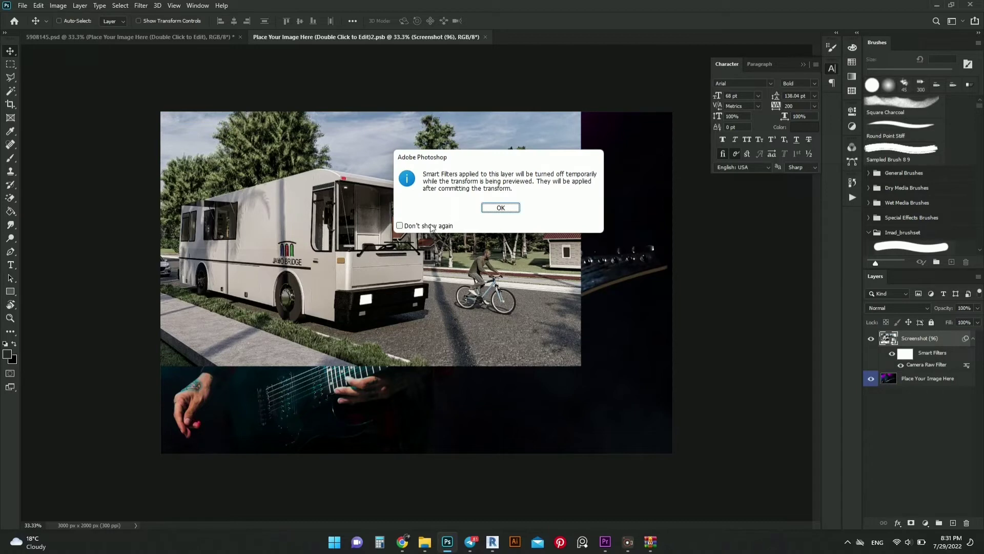
{"action": "left_click", "coordinate": [400, 226]}
{"action": "left_click", "coordinate": [493, 213]}
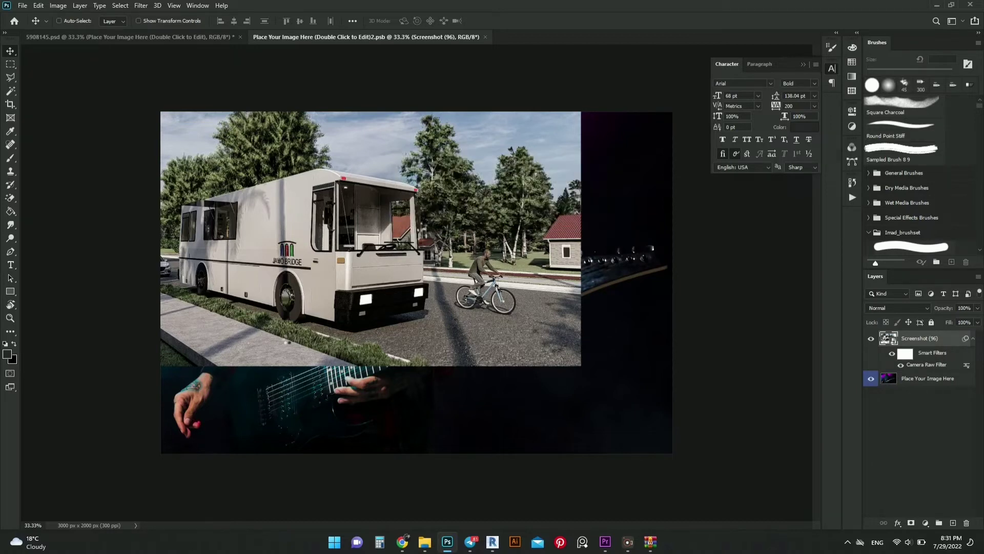
{"action": "left_click_drag", "start_coordinate": [342, 370], "coordinate": [342, 454]}
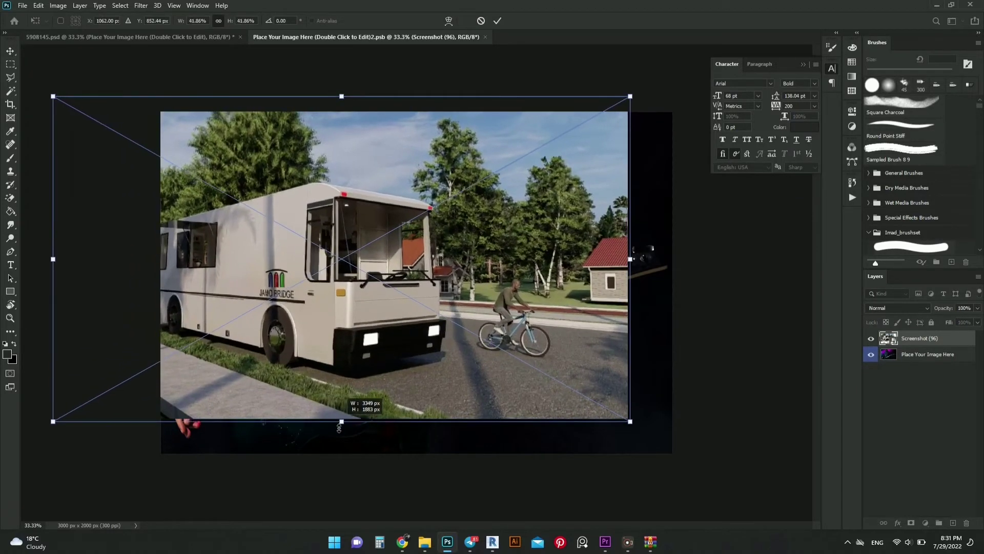
{"action": "left_click_drag", "start_coordinate": [378, 375], "coordinate": [347, 376]}
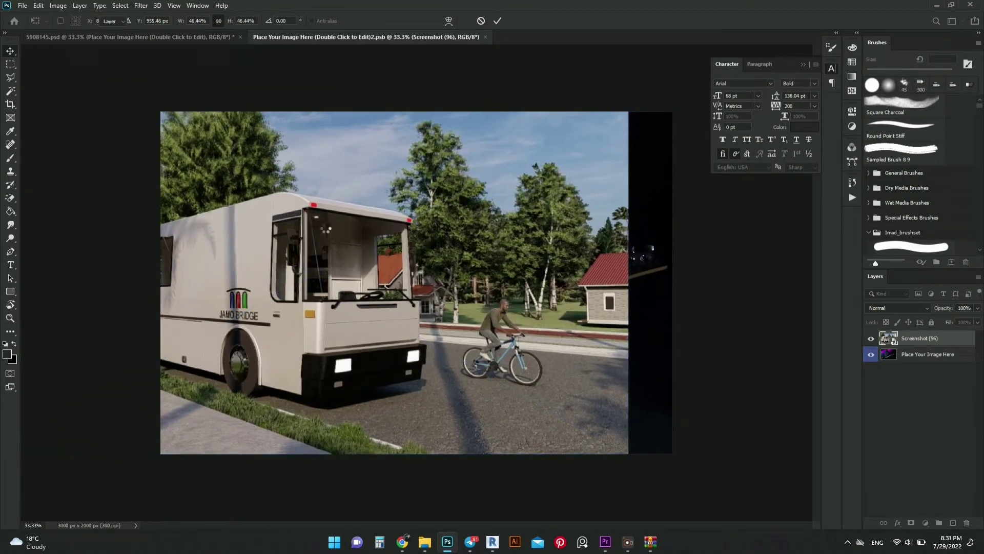
{"action": "key", "text": "Return"}
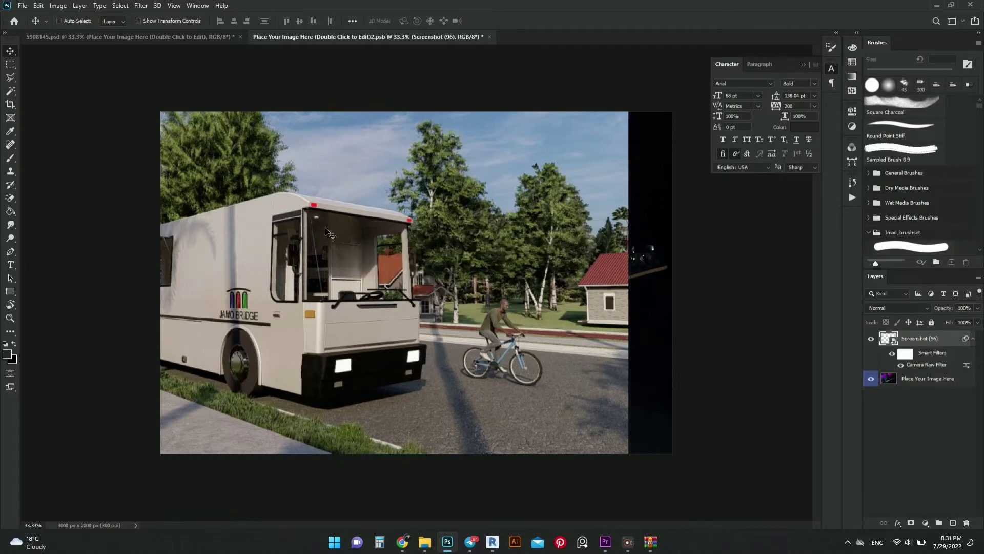
- Save the resized bus photo and review the updated banner
{"action": "left_click", "coordinate": [127, 39]}
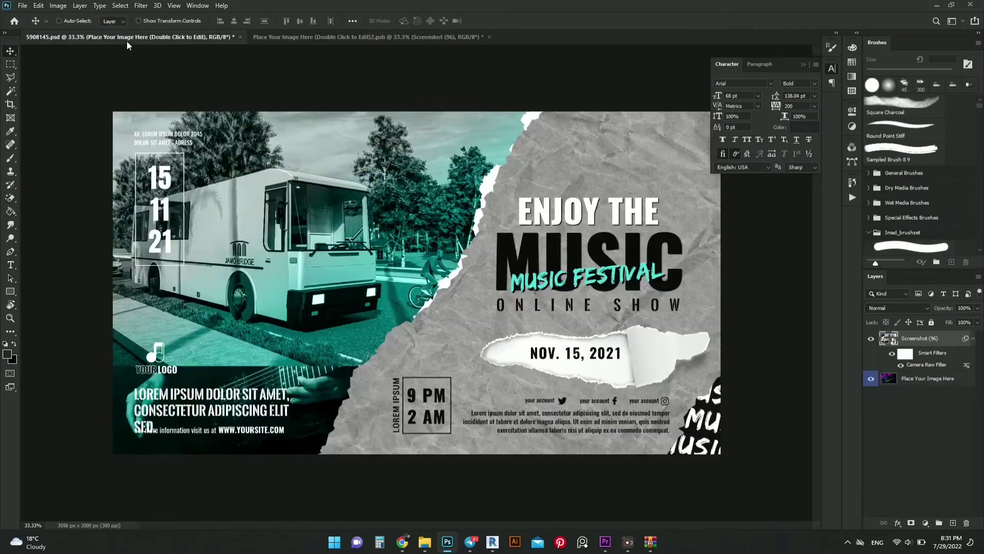
{"action": "left_click", "coordinate": [282, 38]}
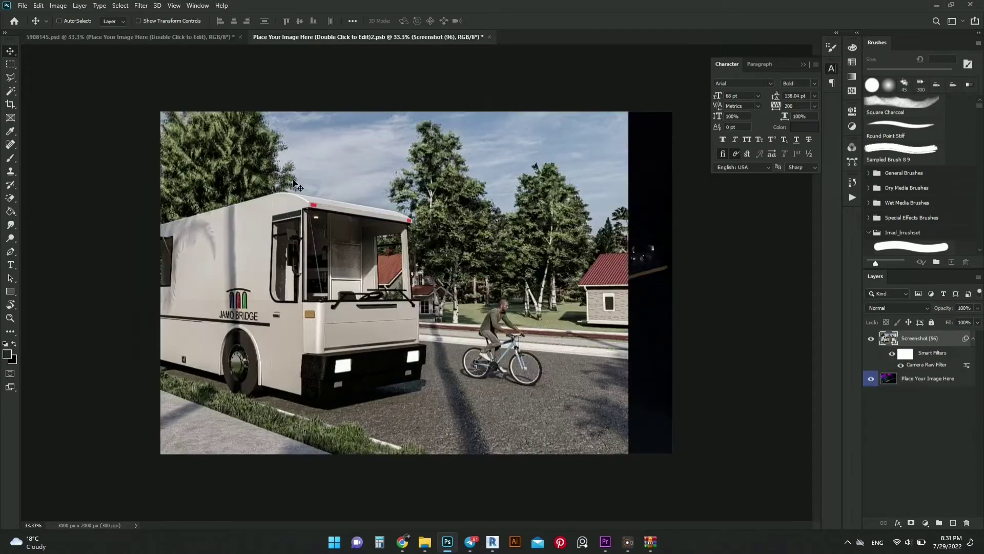
{"action": "key", "text": "ctrl+s"}
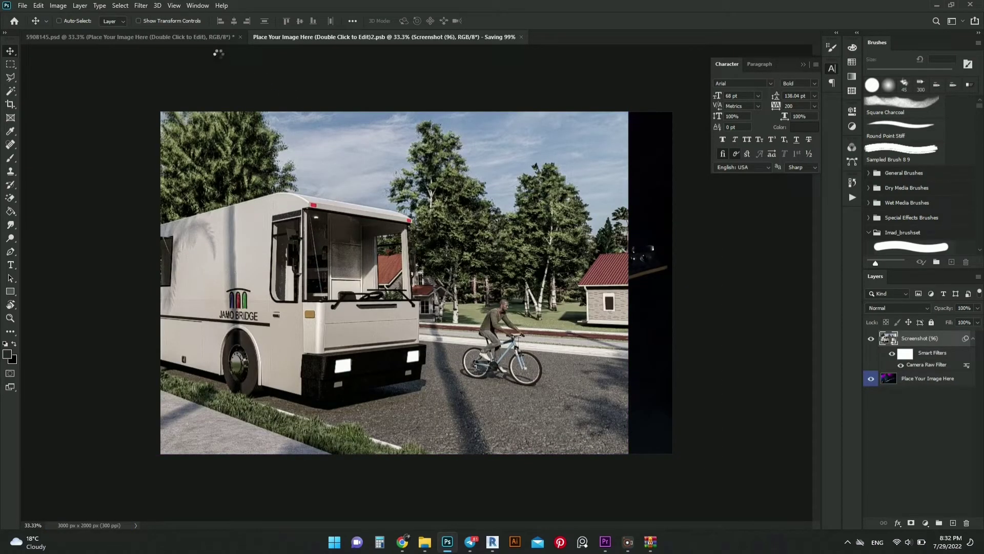
{"action": "left_click", "coordinate": [217, 40]}
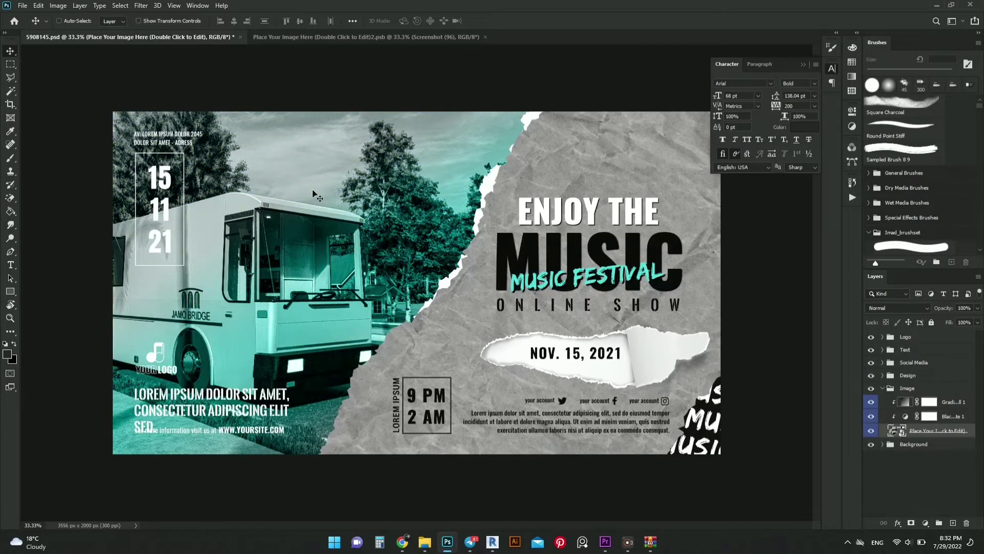
{"action": "scroll", "coordinate": [317, 196], "scroll_direction": "down", "scroll_amount": 2}
{"action": "scroll", "coordinate": [317, 199], "scroll_direction": "up", "scroll_amount": 1}
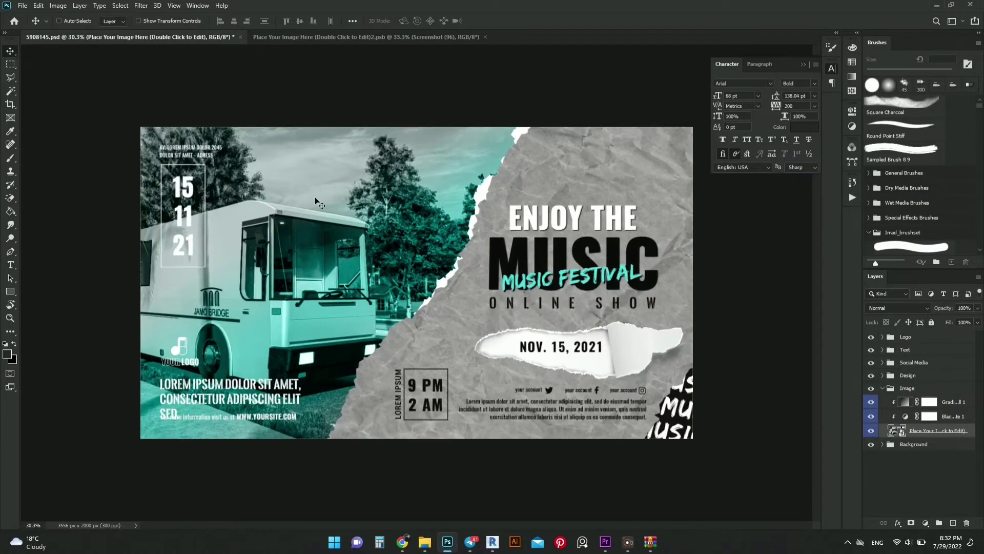
{"action": "left_click", "coordinate": [282, 35]}
- Move the bus photo further left, save, review the banner and collapse the Image group
{"action": "left_click_drag", "start_coordinate": [290, 272], "coordinate": [256, 268]}
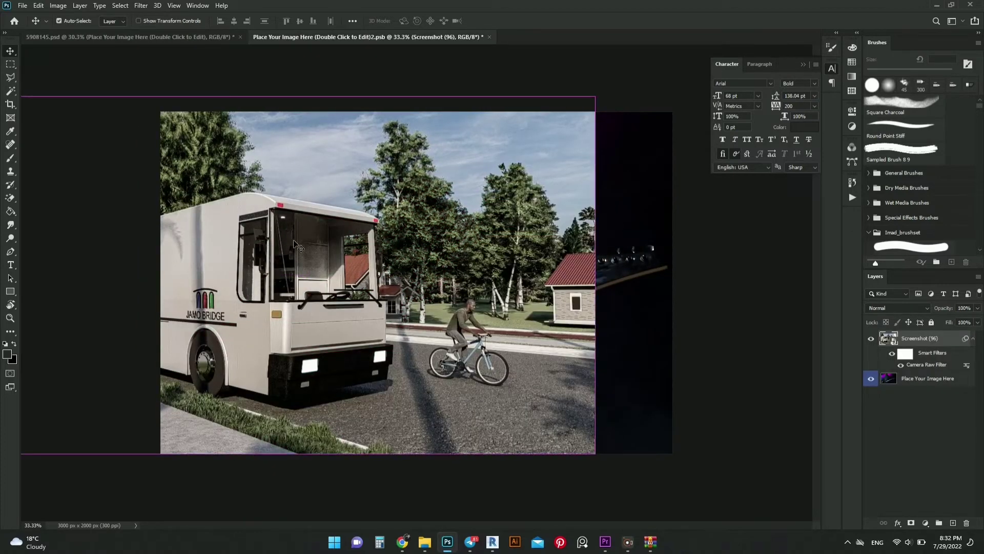
{"action": "key", "text": "ctrl+s"}
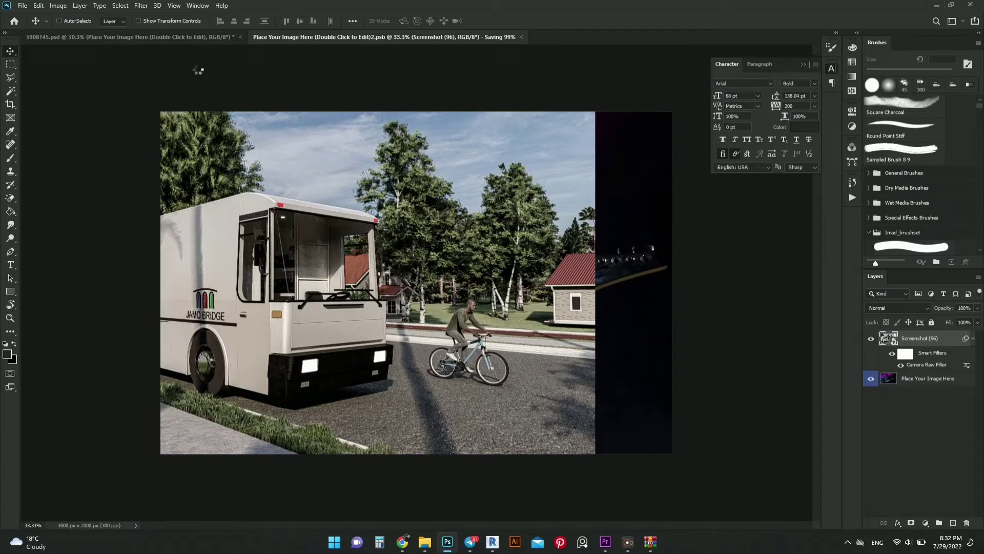
{"action": "left_click", "coordinate": [201, 41]}
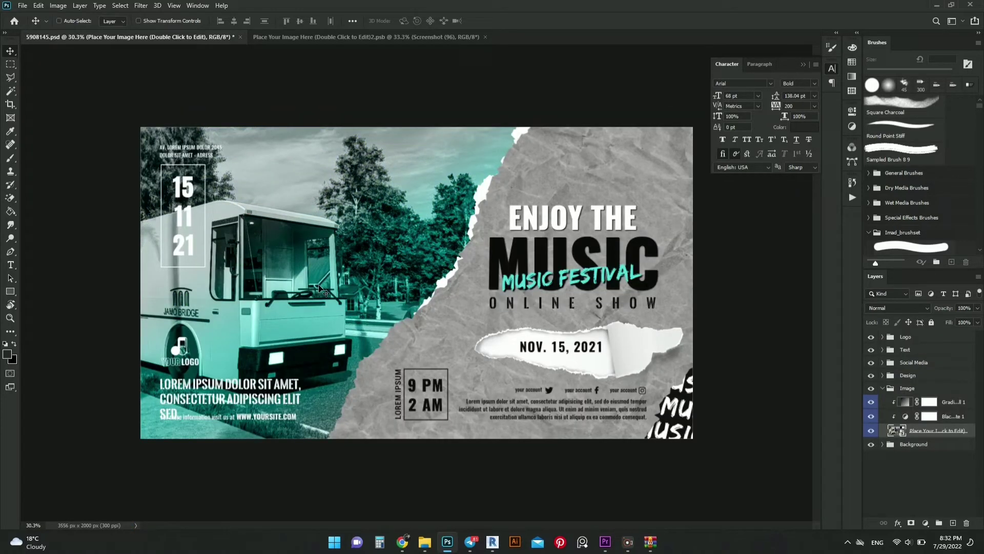
{"action": "key", "text": "ctrl+minus"}
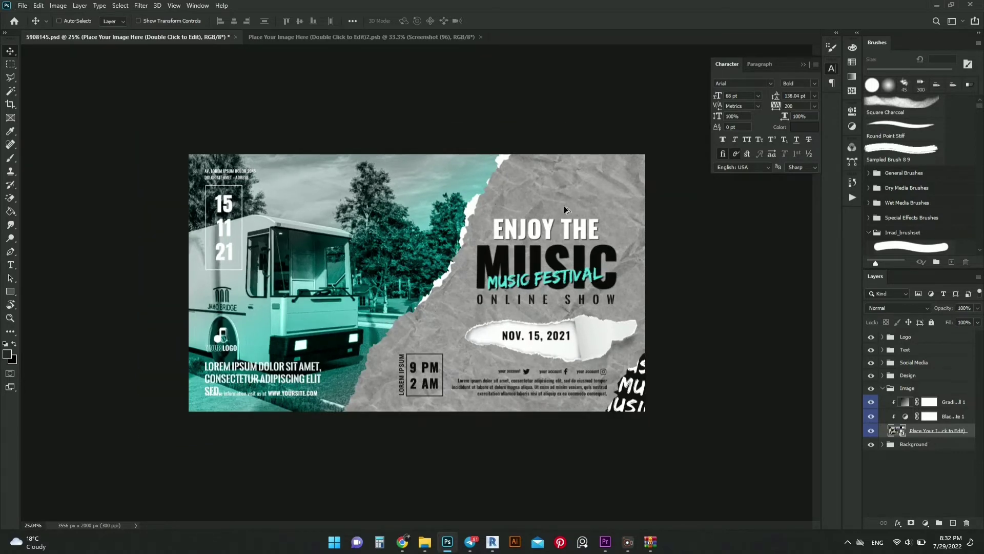
{"action": "key", "text": "ctrl+plus"}
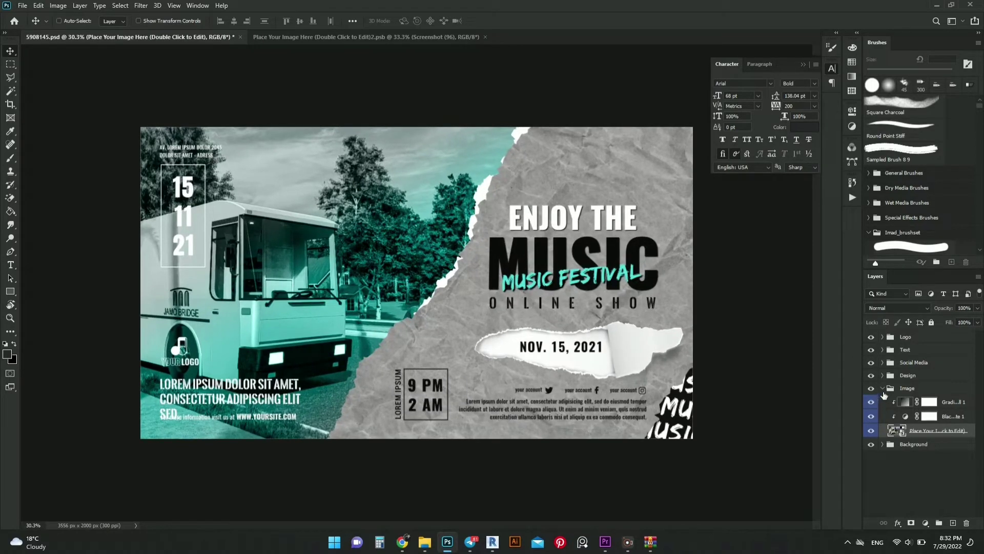
{"action": "left_click", "coordinate": [882, 389]}
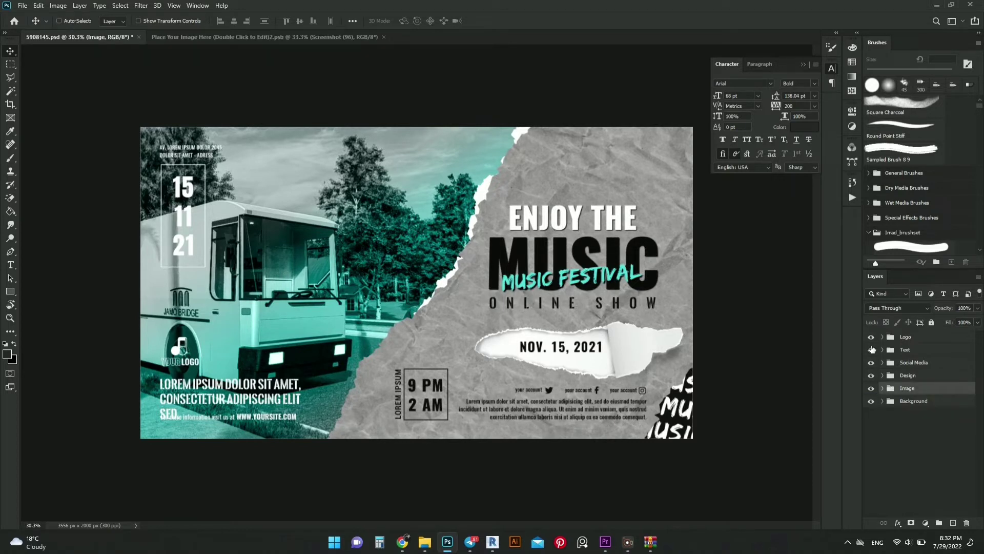
- Expand the Text group and select the Title text layer
{"action": "left_click", "coordinate": [870, 350]}
{"action": "left_click", "coordinate": [882, 350]}
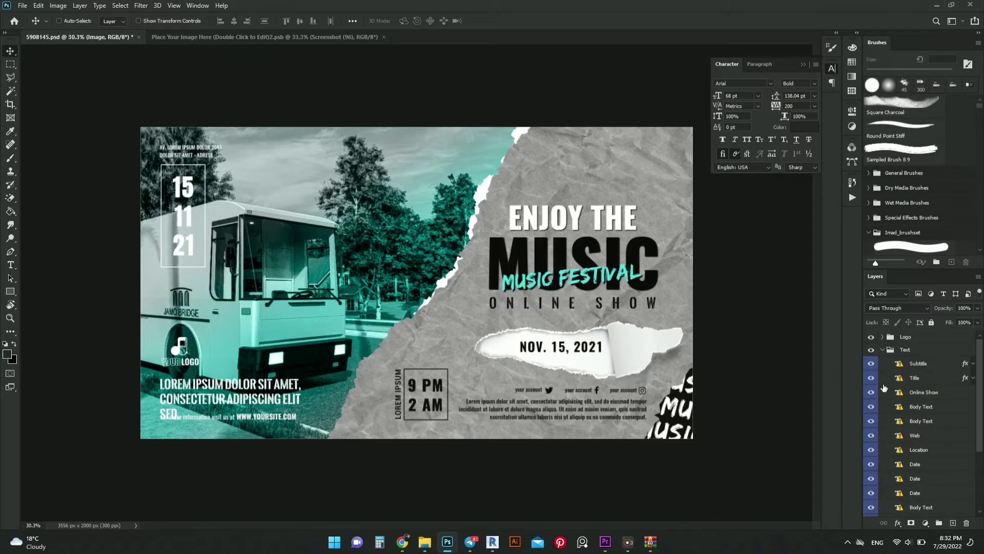
{"action": "scroll", "coordinate": [883, 388], "scroll_direction": "down", "scroll_amount": 3}
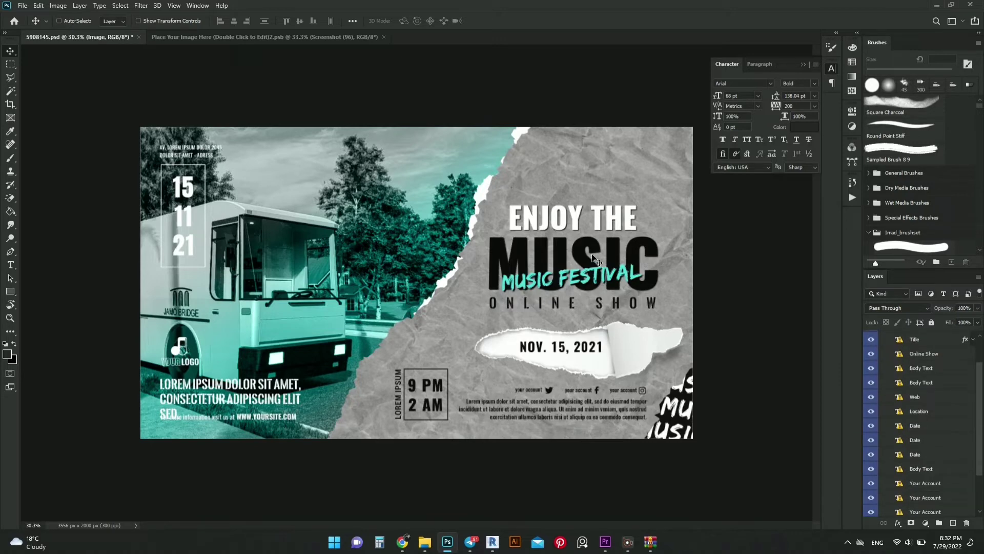
{"action": "scroll", "coordinate": [596, 256], "scroll_direction": "up", "scroll_amount": 3}
{"action": "left_click", "coordinate": [612, 246], "text": "ctrl"}
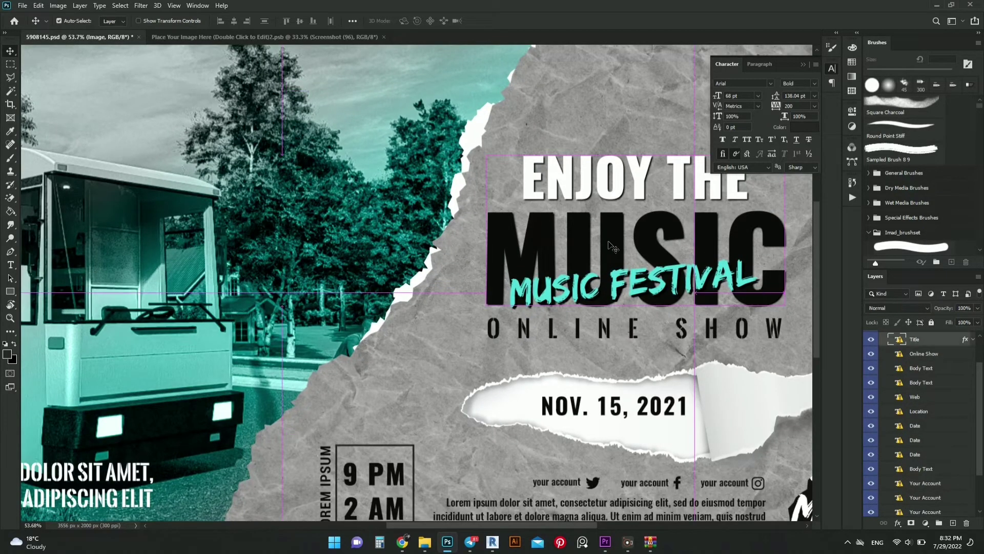
{"action": "scroll", "coordinate": [572, 266], "scroll_direction": "down", "scroll_amount": 2}
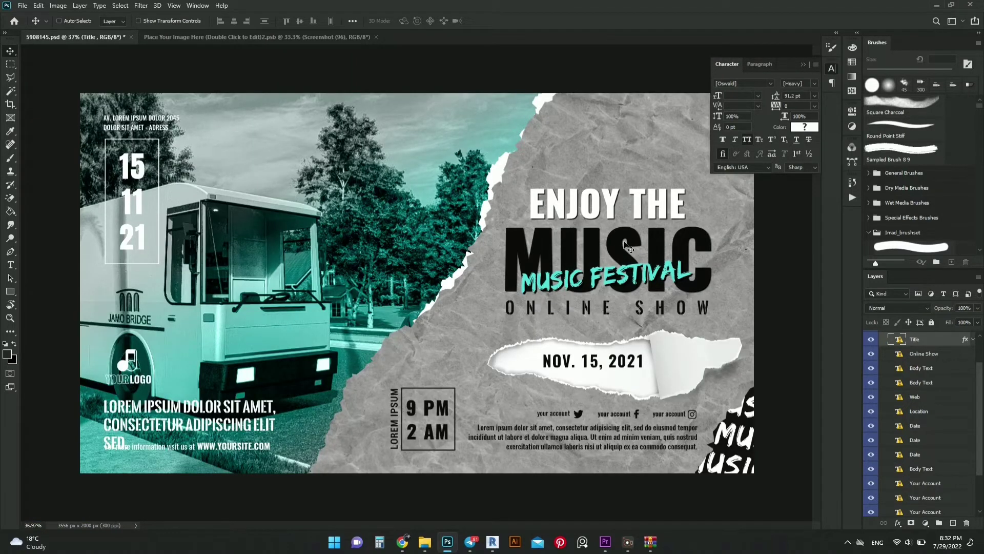
- Change the MUSIC title to BUS and make it bold
{"action": "double_click", "coordinate": [628, 247]}
{"action": "left_click", "coordinate": [457, 223]}
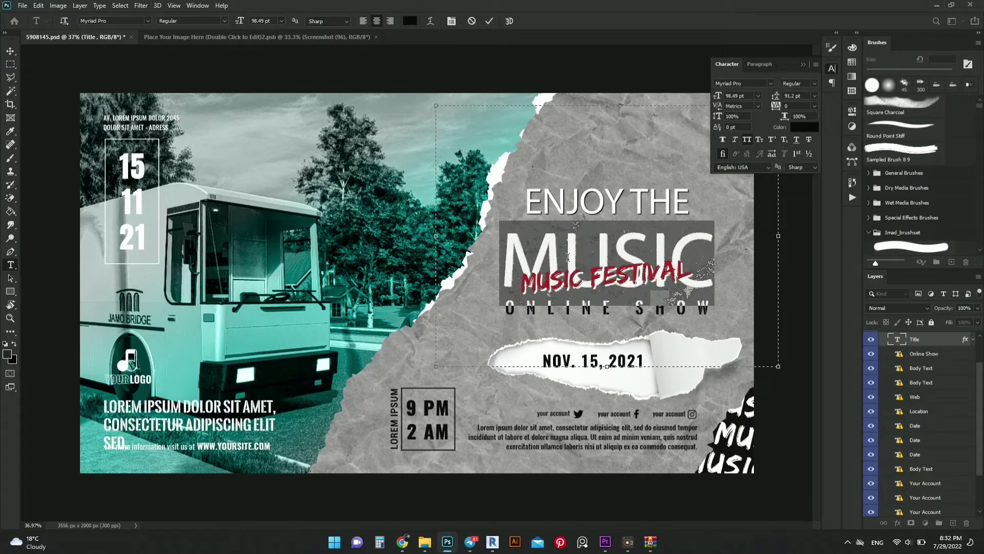
{"action": "type", "text": "B"}
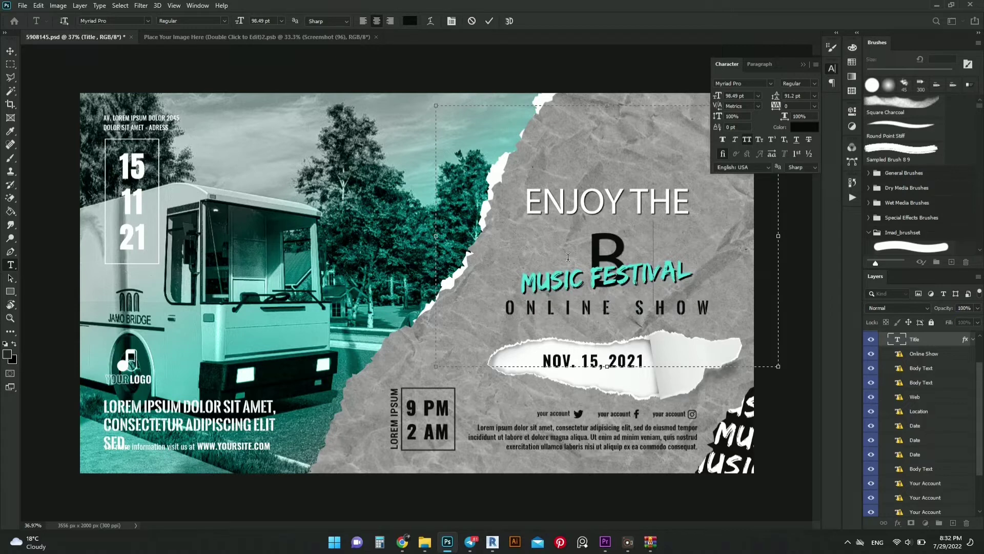
{"action": "type", "text": "US"}
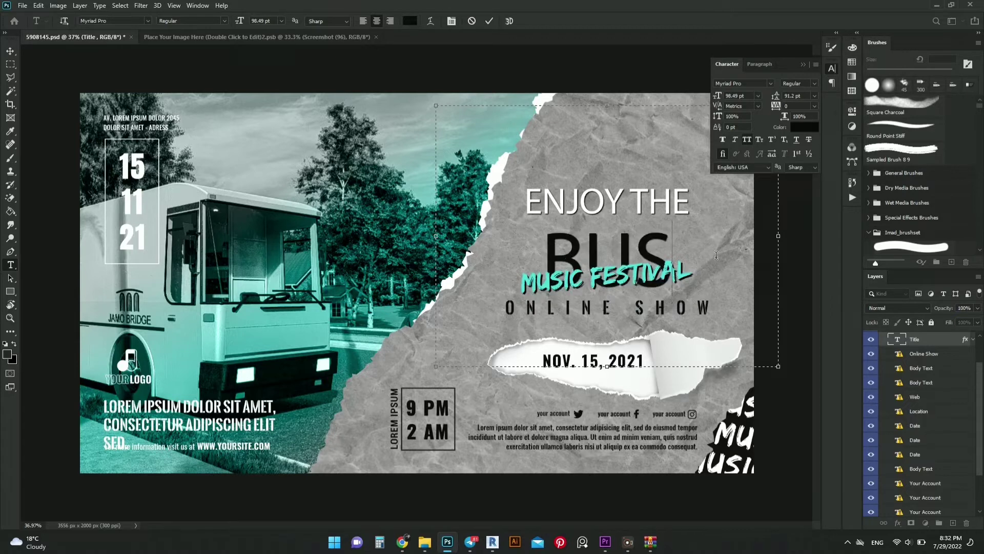
{"action": "key", "text": "ctrl+a"}
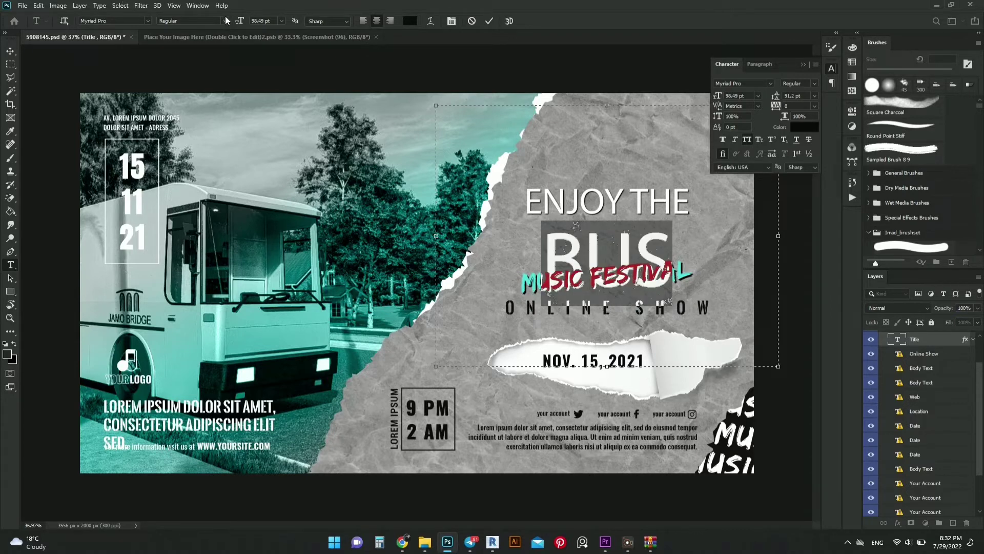
{"action": "left_click", "coordinate": [225, 20]}
{"action": "left_click", "coordinate": [169, 51]}
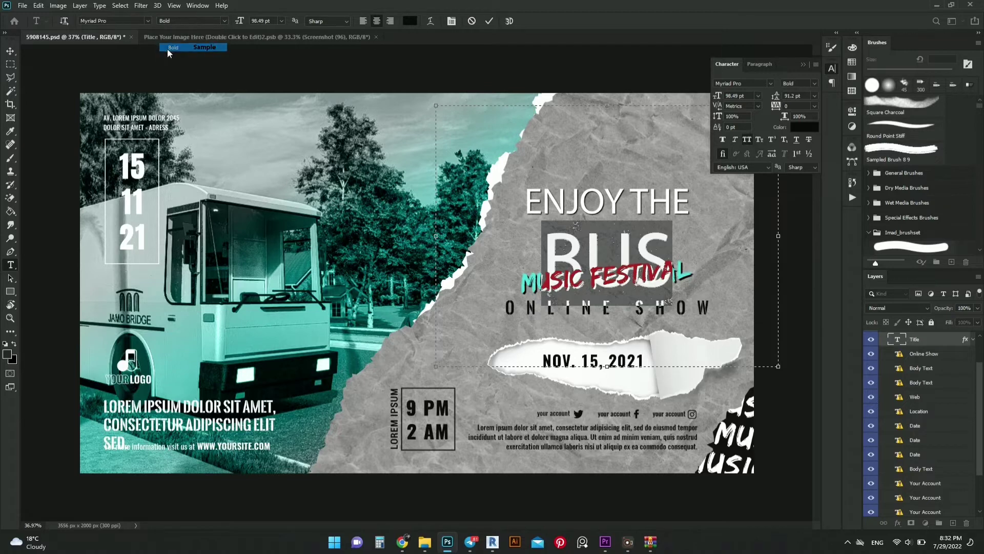
{"action": "left_click", "coordinate": [674, 261]}
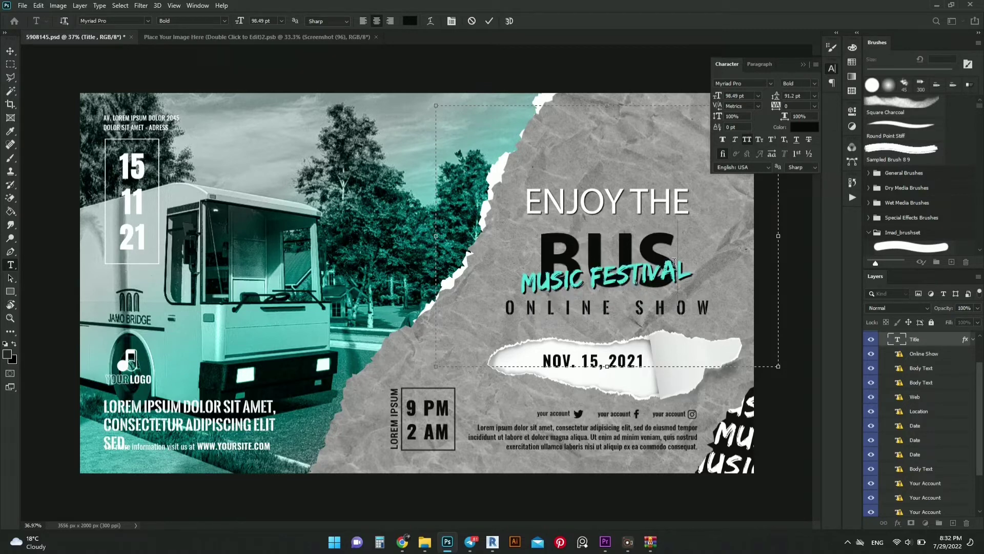
{"action": "left_click", "coordinate": [10, 52]}
- Replace the ENJOY THE heading text with LUMION
{"action": "double_click", "coordinate": [613, 204]}
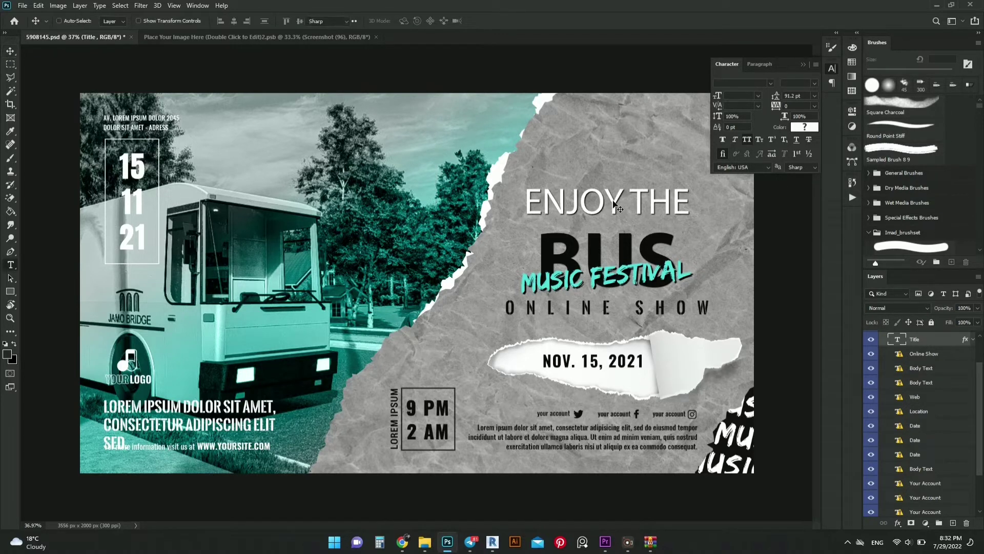
{"action": "left_click", "coordinate": [693, 207]}
{"action": "mouse_move", "coordinate": [693, 207]}
{"action": "left_mouse_down"}
{"action": "mouse_move", "coordinate": [538, 187]}
{"action": "mouse_move", "coordinate": [524, 195]}
{"action": "left_mouse_up"}
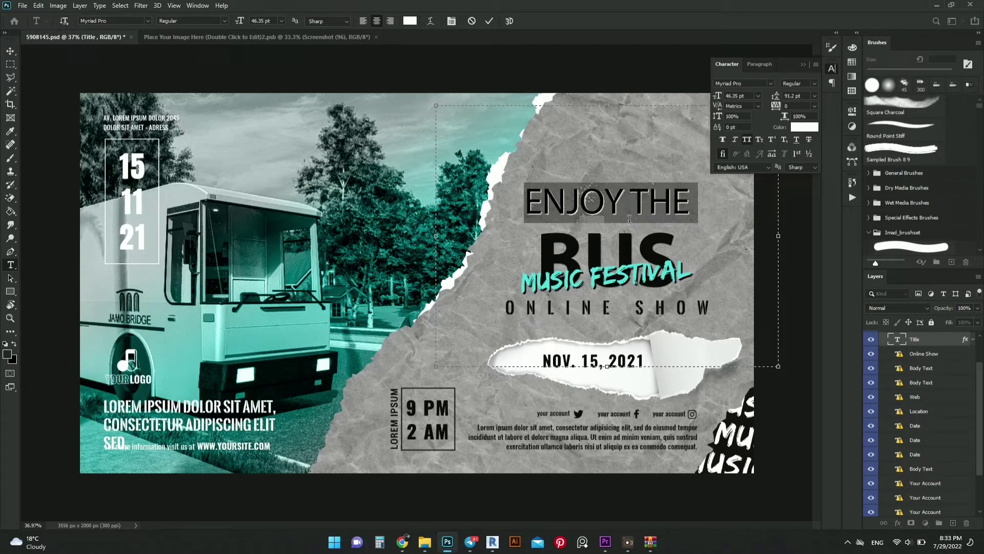
{"action": "type", "text": "LU"}
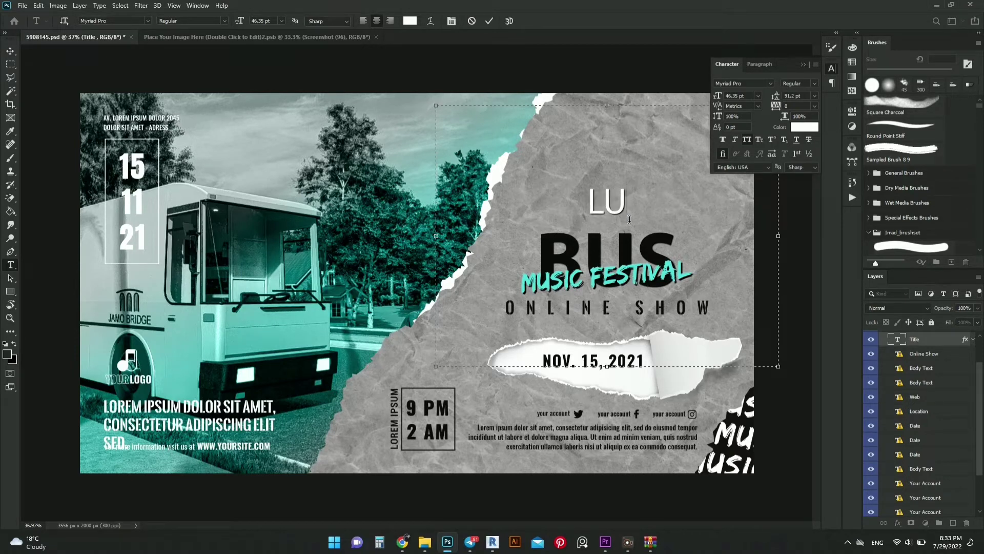
{"action": "type", "text": "MION"}
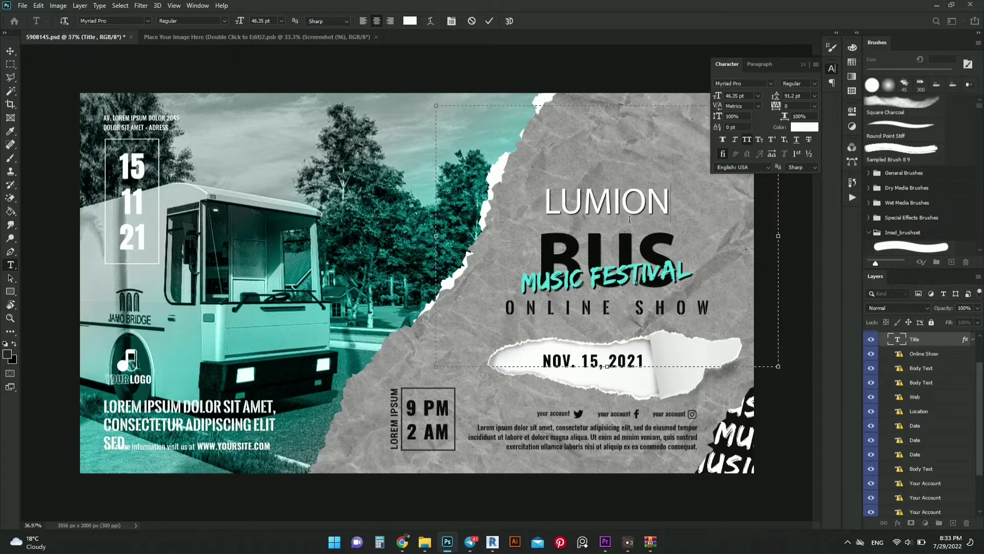
{"action": "left_click", "coordinate": [9, 52]}
- Retype the Music Festival subtitle as ANIMATION, spell-check it, and commit
{"action": "scroll", "coordinate": [757, 270], "scroll_direction": "up", "scroll_amount": 1}
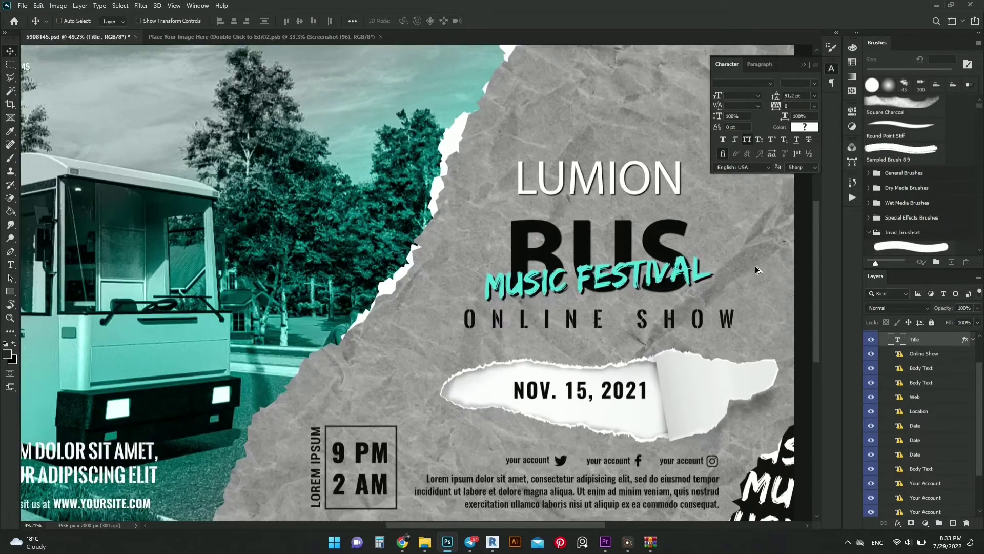
{"action": "double_click", "coordinate": [630, 282]}
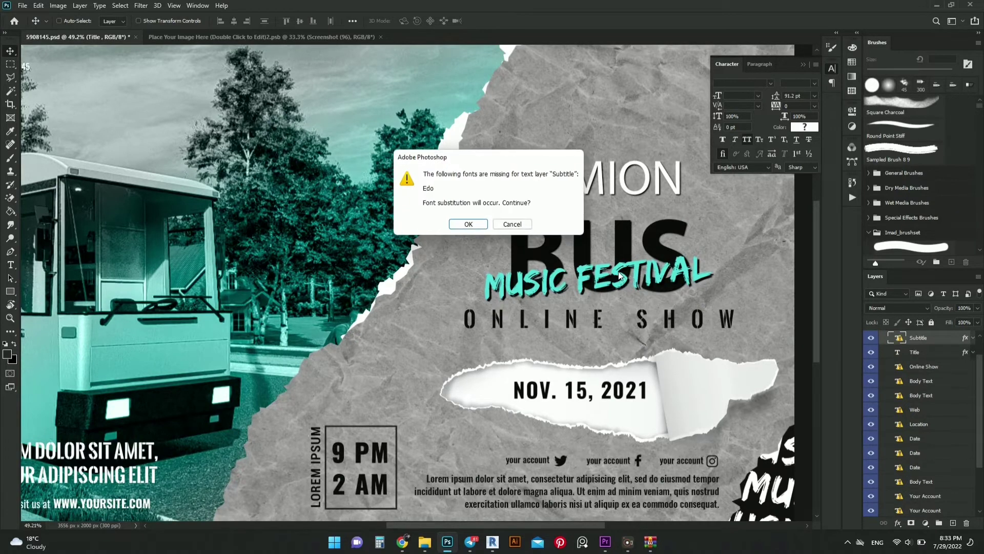
{"action": "left_click", "coordinate": [470, 224]}
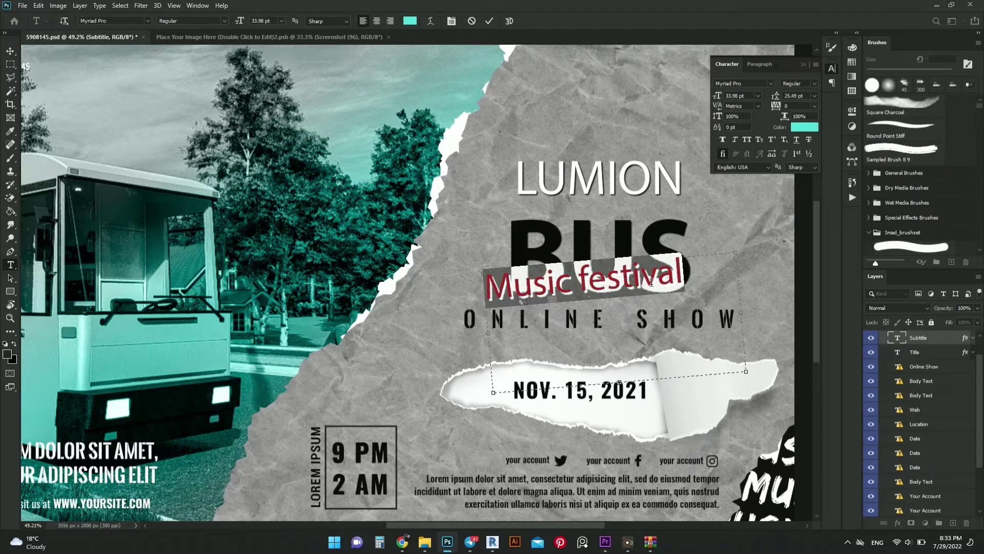
{"action": "type", "text": "A"}
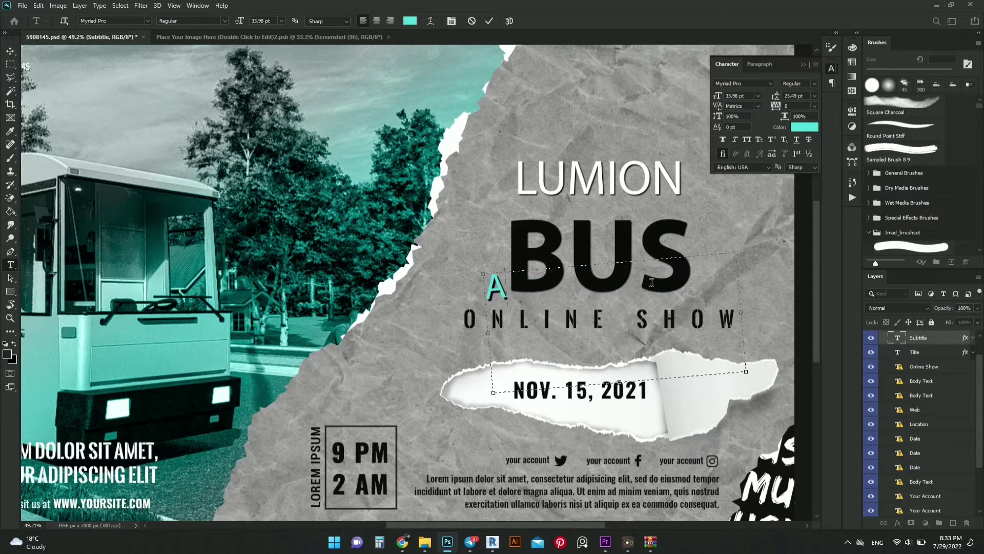
{"action": "type", "text": "NIMAT"}
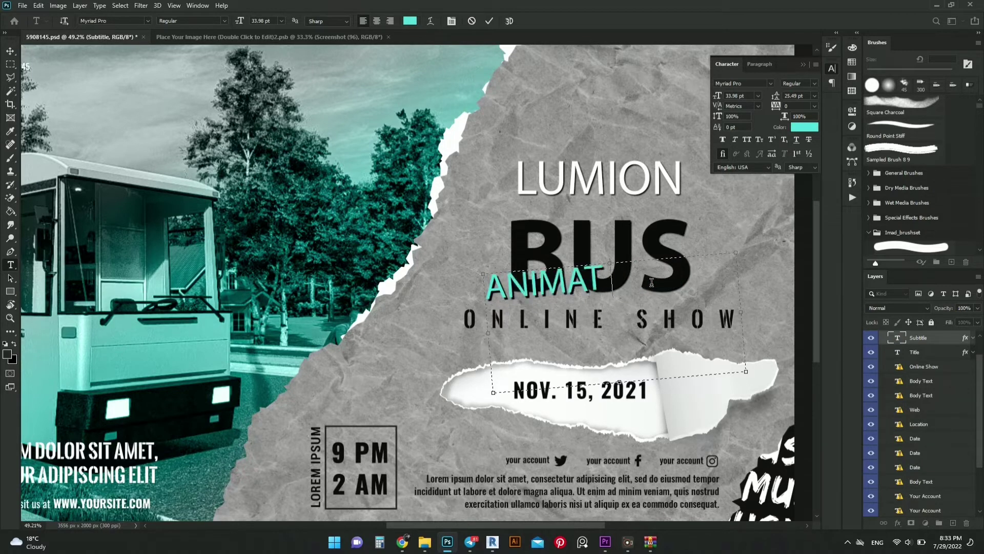
{"action": "type", "text": "ION"}
{"action": "left_click_drag", "start_coordinate": [662, 284], "coordinate": [490, 286]}
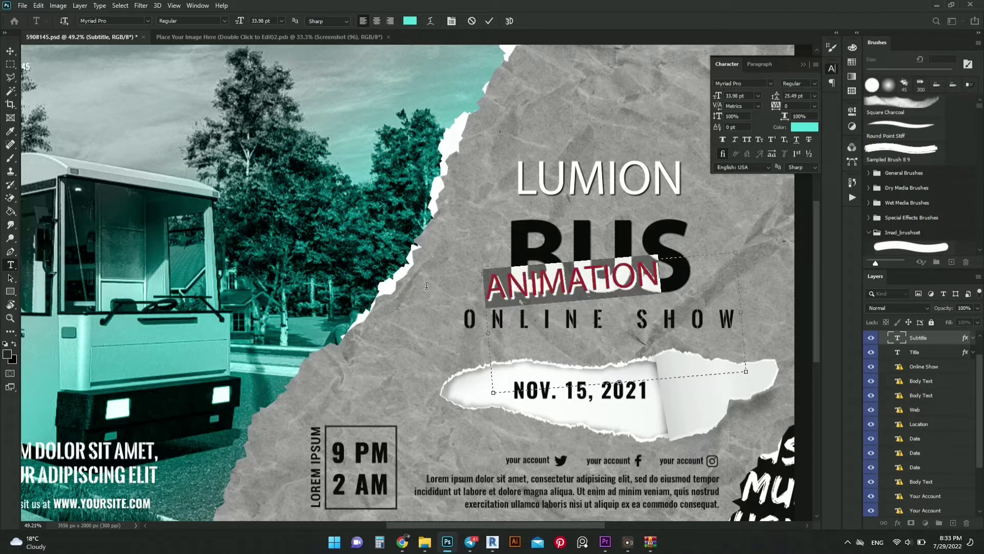
{"action": "right_click", "coordinate": [491, 287]}
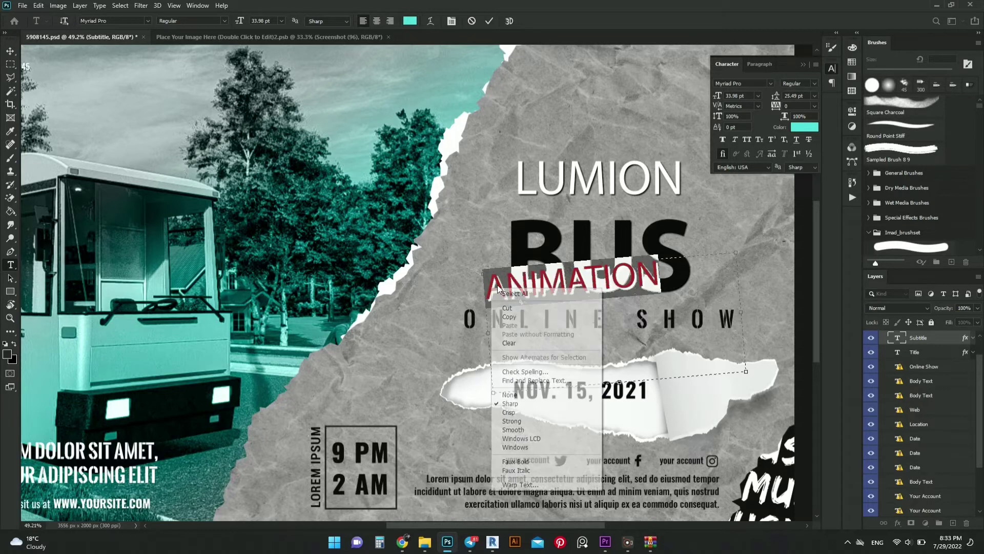
{"action": "left_click", "coordinate": [523, 372]}
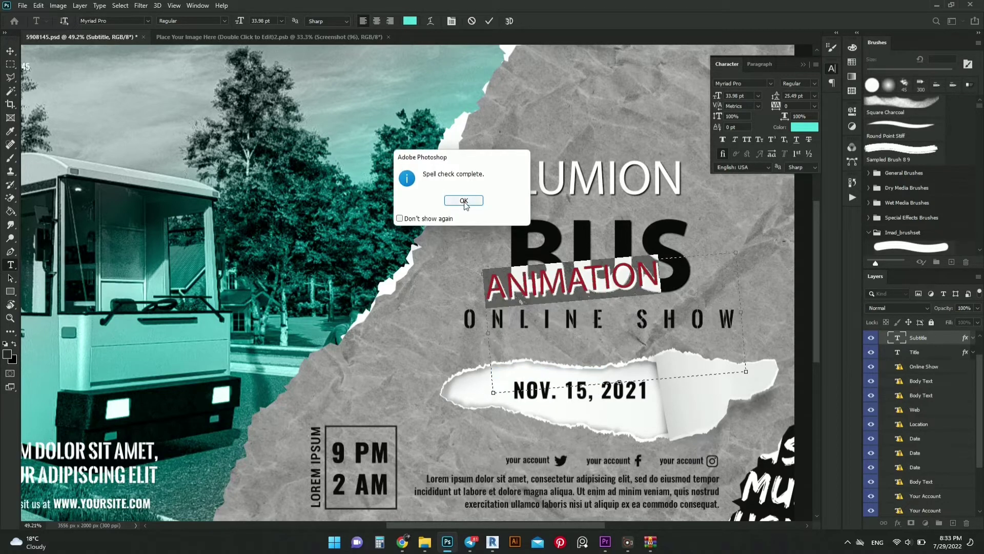
{"action": "left_click", "coordinate": [464, 201]}
{"action": "left_click", "coordinate": [9, 50]}
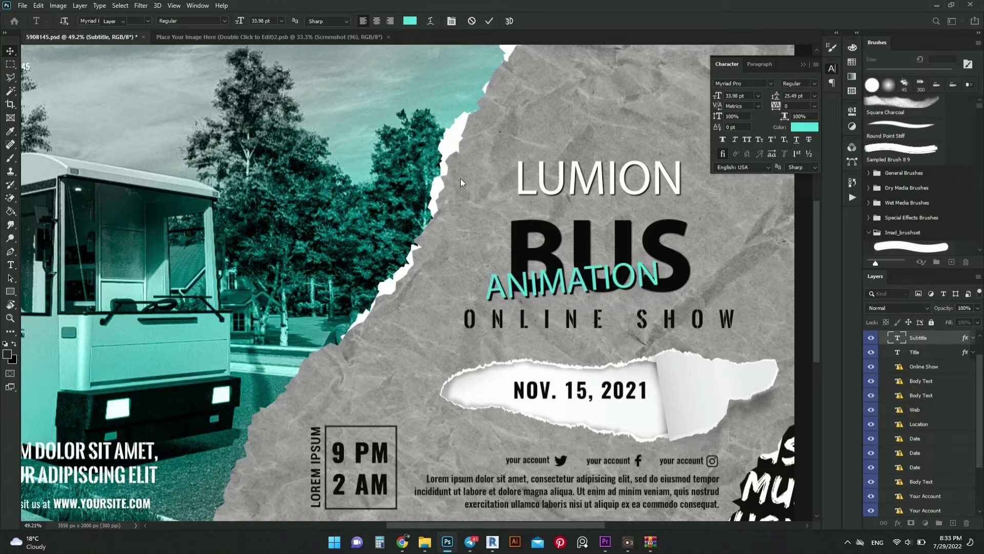
{"action": "key", "text": "ctrl+0"}
{"action": "double_click", "coordinate": [576, 282]}
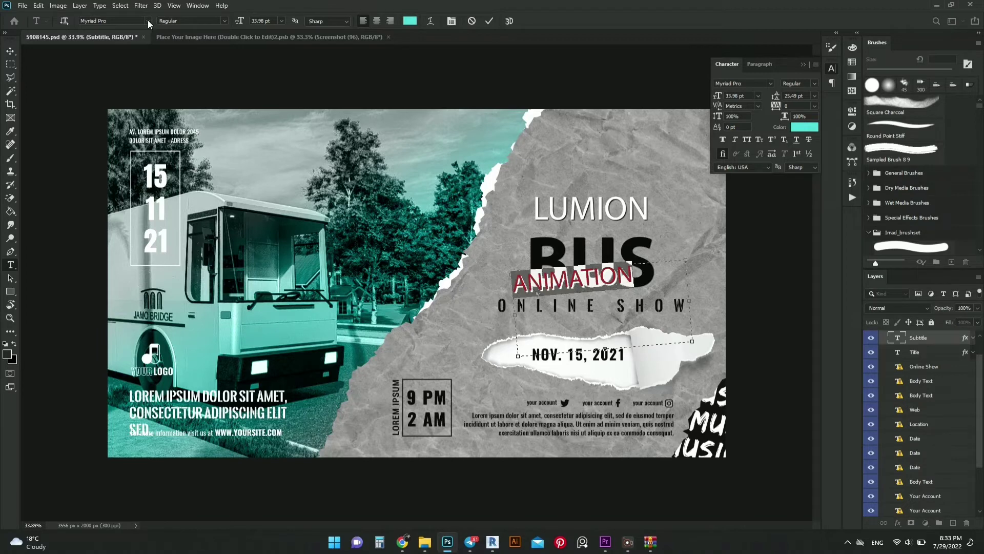
- Choose Gill Sans Ultra Bold from the font list for the ANIMATION subtitle
{"action": "left_click", "coordinate": [148, 20]}
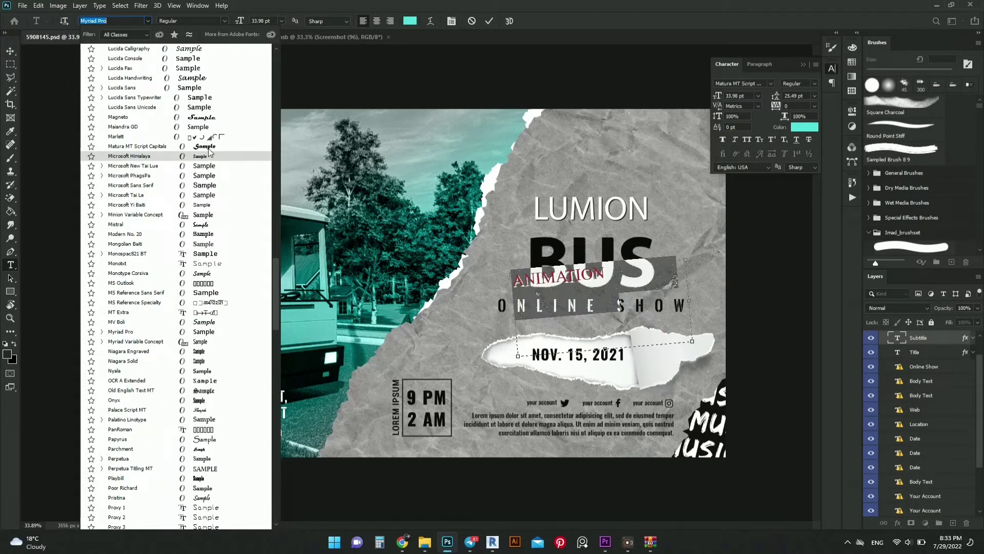
{"action": "scroll", "coordinate": [216, 154], "scroll_direction": "up", "scroll_amount": 10}
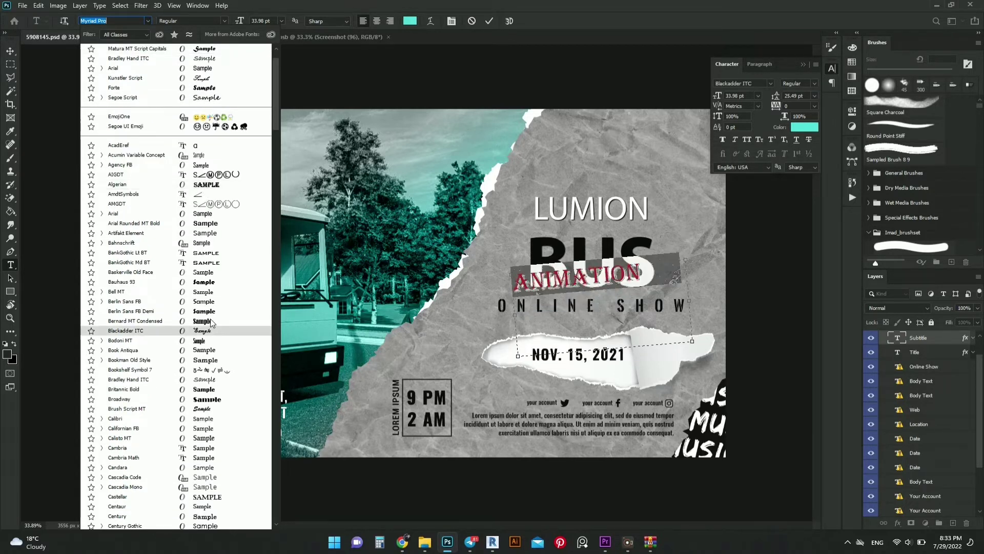
{"action": "scroll", "coordinate": [211, 287], "scroll_direction": "down", "scroll_amount": 2}
{"action": "scroll", "coordinate": [212, 286], "scroll_direction": "down", "scroll_amount": 4}
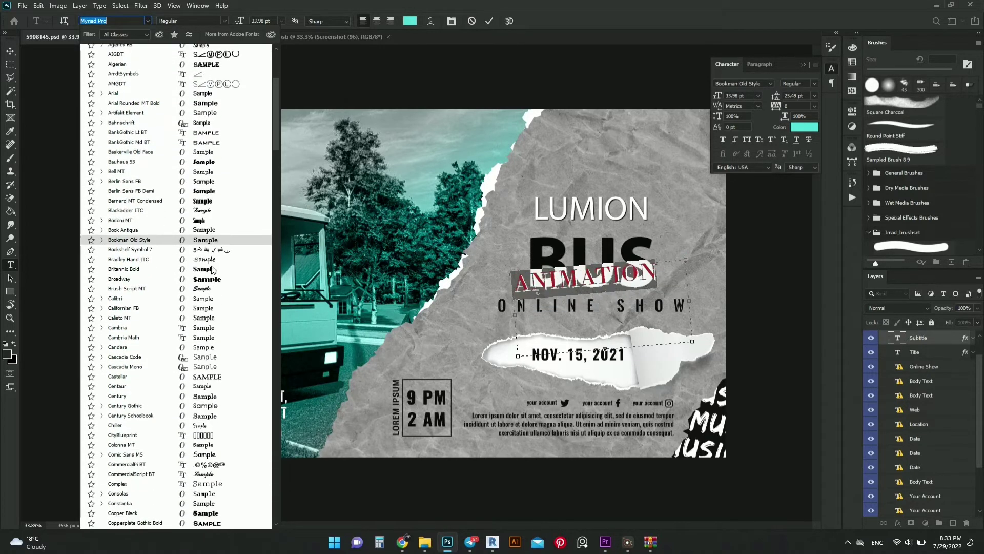
{"action": "scroll", "coordinate": [213, 286], "scroll_direction": "down", "scroll_amount": 4}
{"action": "scroll", "coordinate": [212, 286], "scroll_direction": "down", "scroll_amount": 4}
{"action": "scroll", "coordinate": [212, 258], "scroll_direction": "down", "scroll_amount": 2}
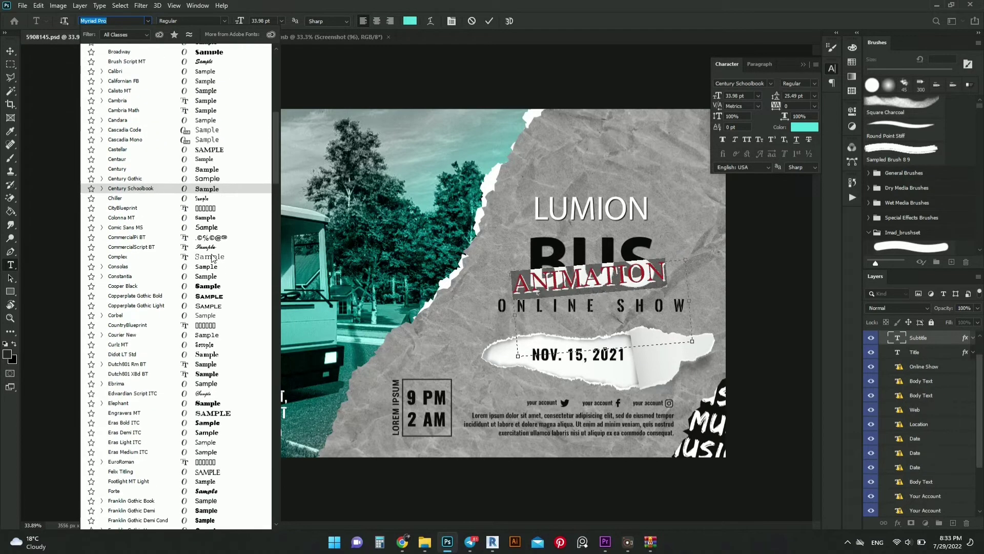
{"action": "scroll", "coordinate": [212, 258], "scroll_direction": "down", "scroll_amount": 2}
{"action": "scroll", "coordinate": [212, 258], "scroll_direction": "down", "scroll_amount": 2}
{"action": "scroll", "coordinate": [213, 258], "scroll_direction": "down", "scroll_amount": 1}
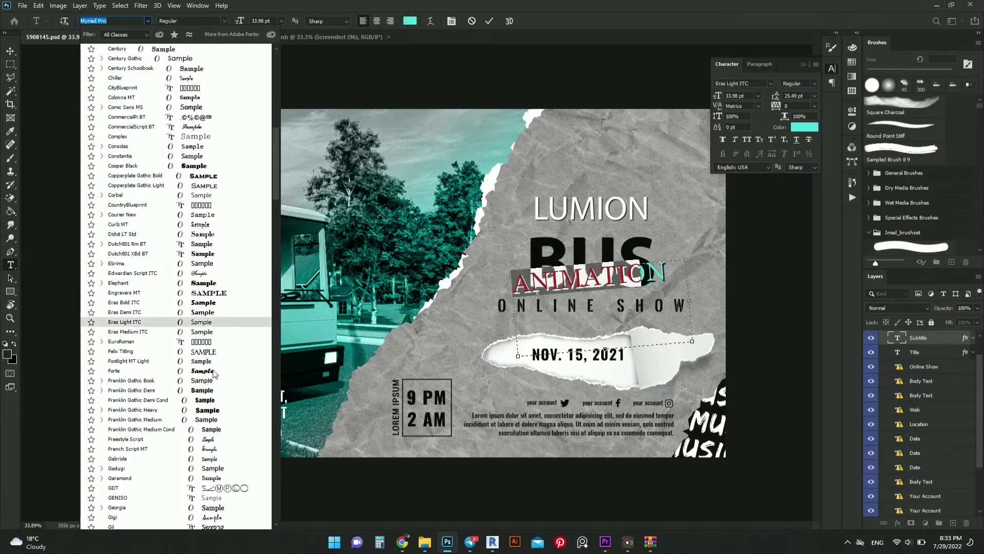
{"action": "scroll", "coordinate": [213, 373], "scroll_direction": "down", "scroll_amount": 1}
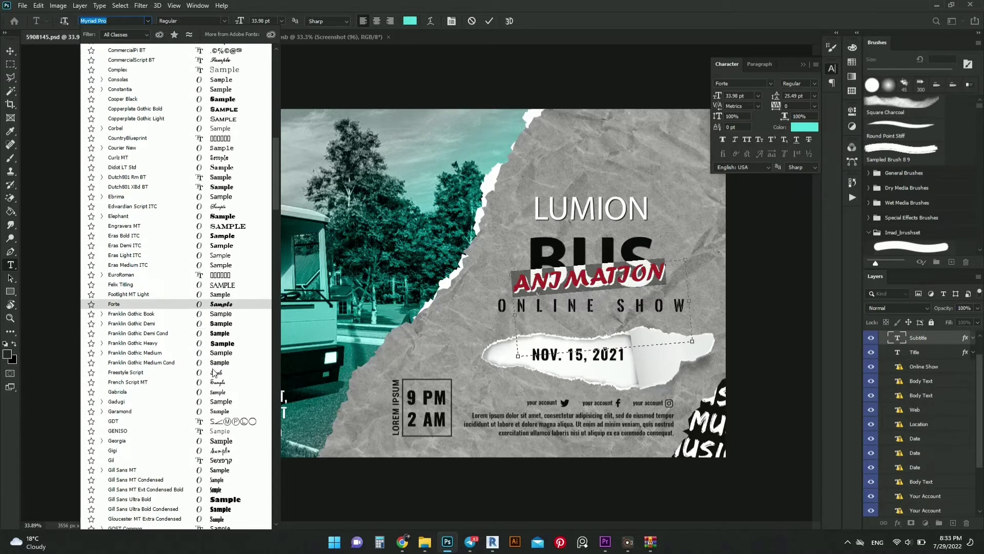
{"action": "scroll", "coordinate": [213, 373], "scroll_direction": "down", "scroll_amount": 1}
{"action": "scroll", "coordinate": [214, 372], "scroll_direction": "down", "scroll_amount": 2}
{"action": "scroll", "coordinate": [215, 373], "scroll_direction": "down", "scroll_amount": 2}
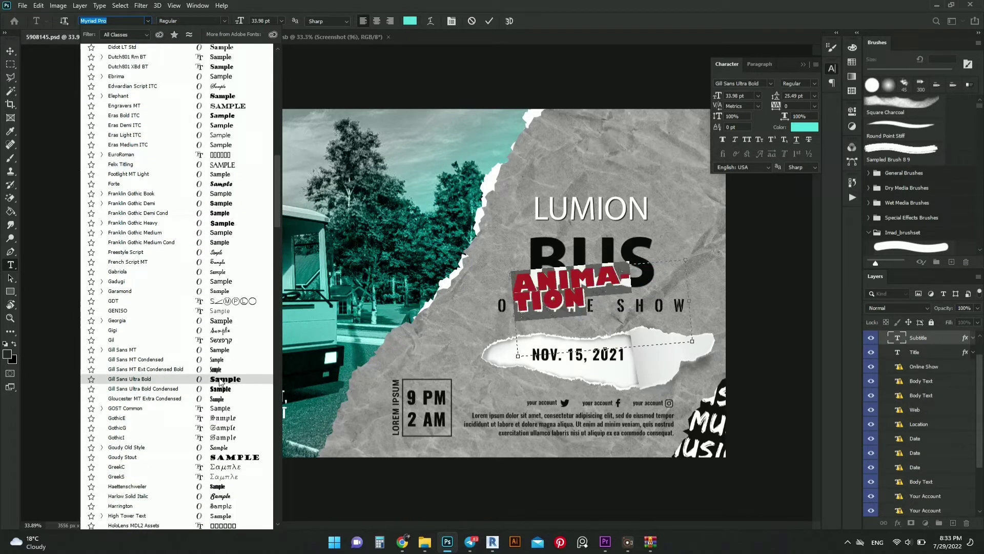
{"action": "left_click", "coordinate": [220, 379]}
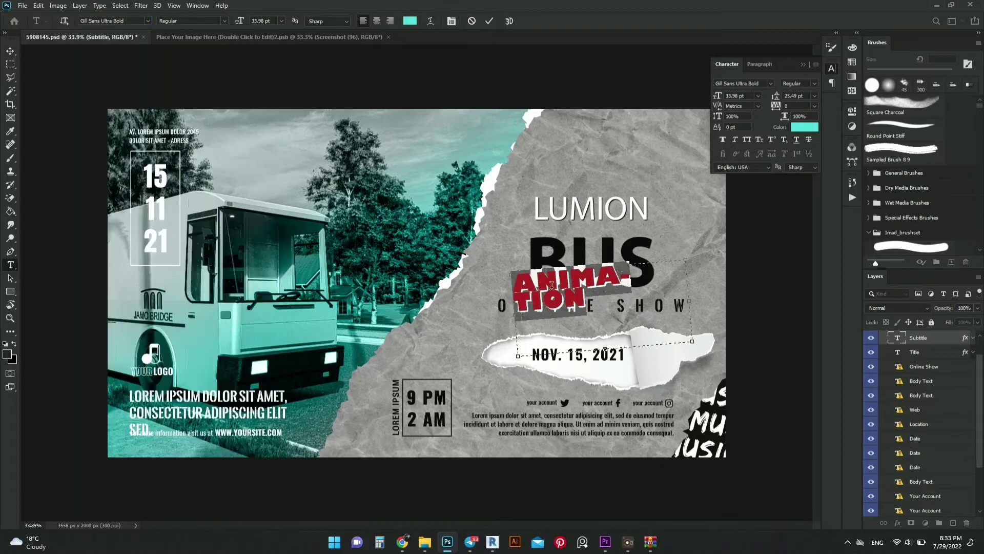
- Widen the ANIMATION text box to one line and move it down and left
{"action": "left_click_drag", "start_coordinate": [694, 301], "coordinate": [734, 296]}
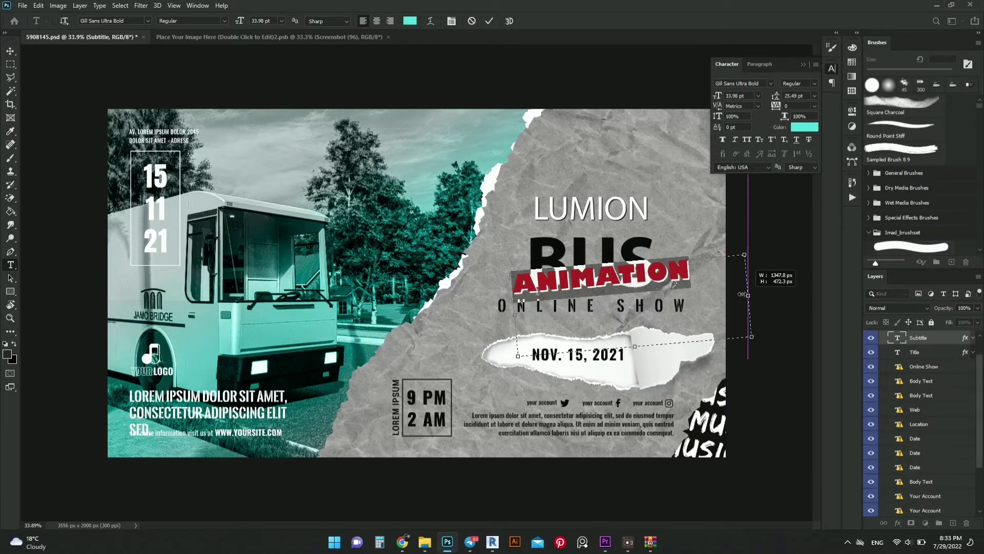
{"action": "left_click", "coordinate": [10, 51]}
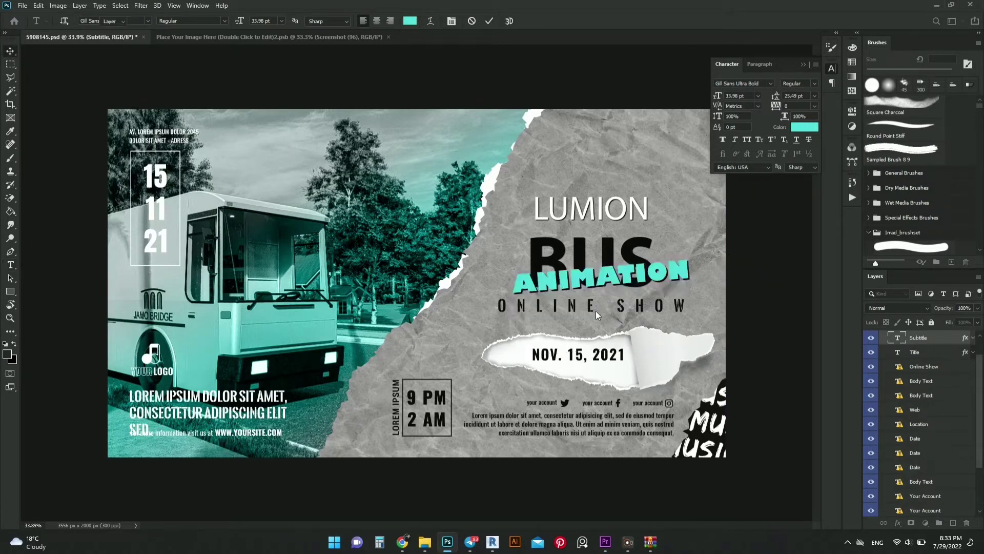
{"action": "left_click_drag", "start_coordinate": [606, 278], "coordinate": [602, 304]}
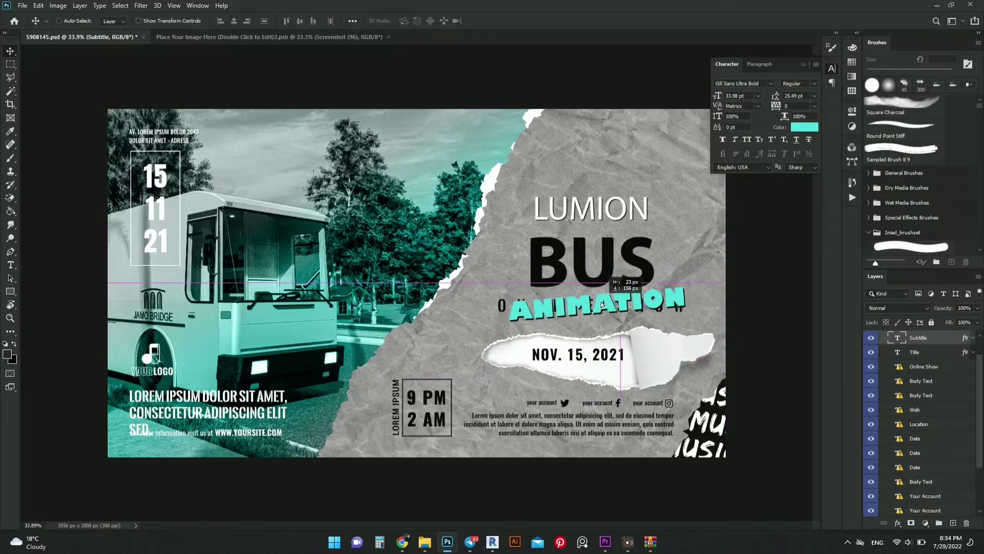
{"action": "scroll", "coordinate": [563, 307], "scroll_direction": "up", "scroll_amount": 2}
{"action": "left_click_drag", "start_coordinate": [602, 304], "coordinate": [333, 313]}
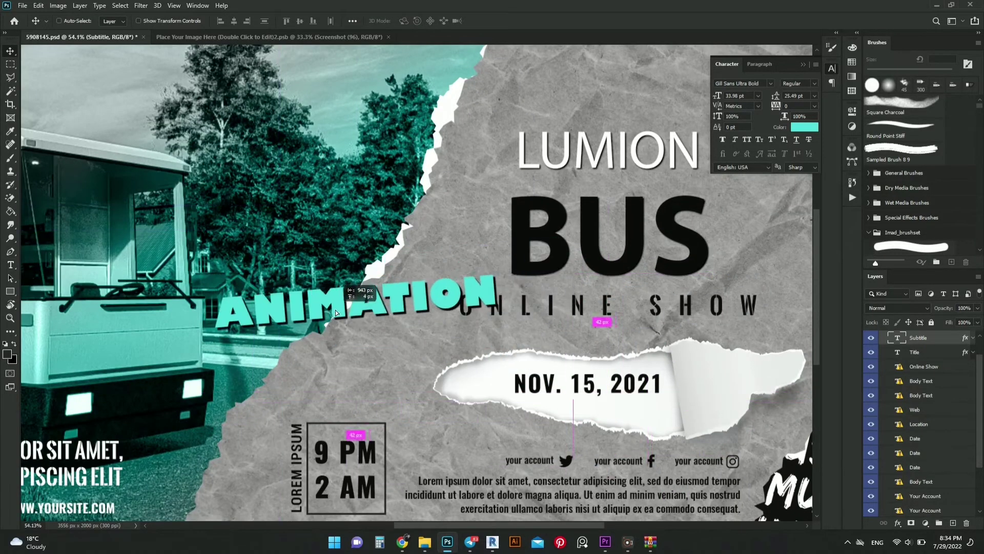
- Move the ONLINE SHOW text up above LUMION
{"action": "left_click", "coordinate": [579, 308], "text": "ctrl"}
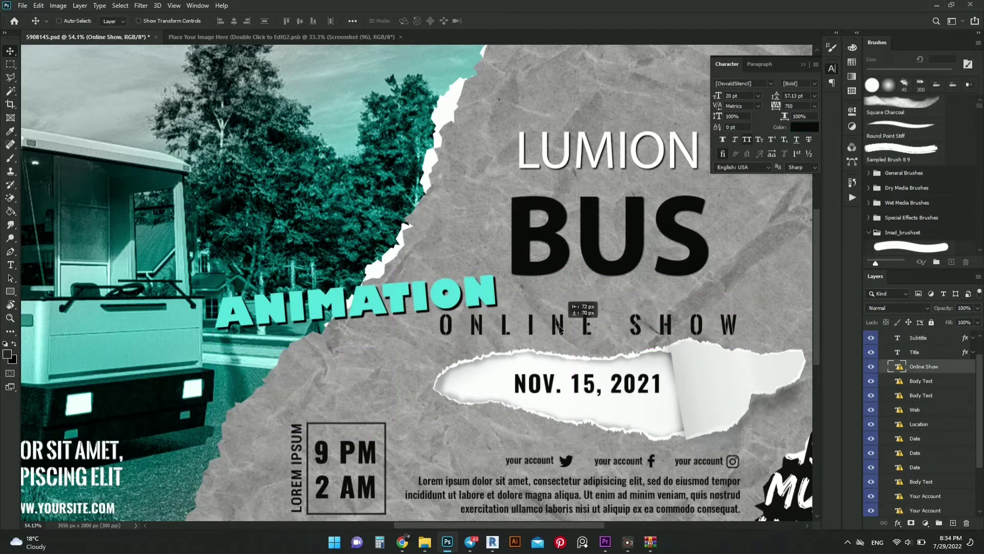
{"action": "left_click_drag", "start_coordinate": [533, 309], "coordinate": [491, 333]}
{"action": "scroll", "coordinate": [491, 333], "scroll_direction": "down", "scroll_amount": 2}
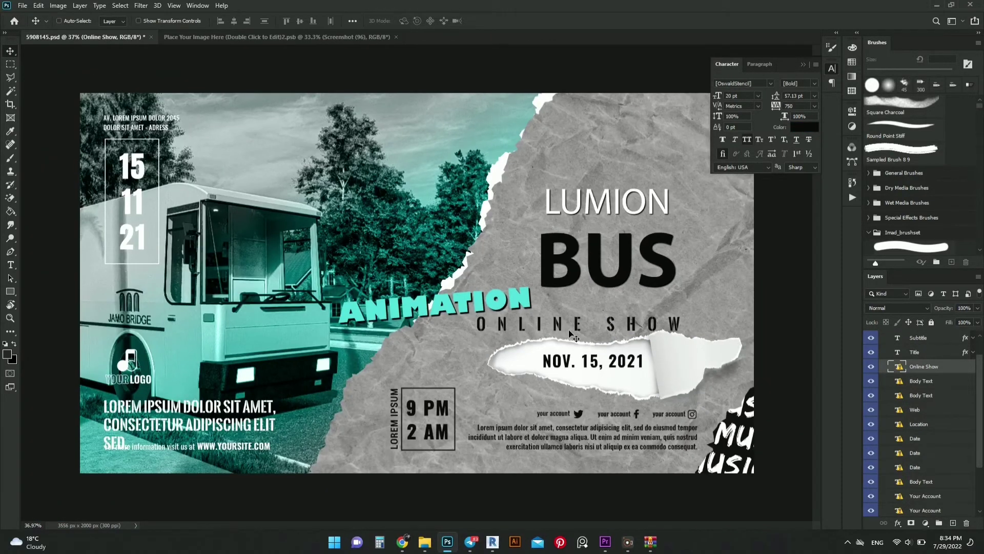
{"action": "left_click_drag", "start_coordinate": [563, 327], "coordinate": [593, 174]}
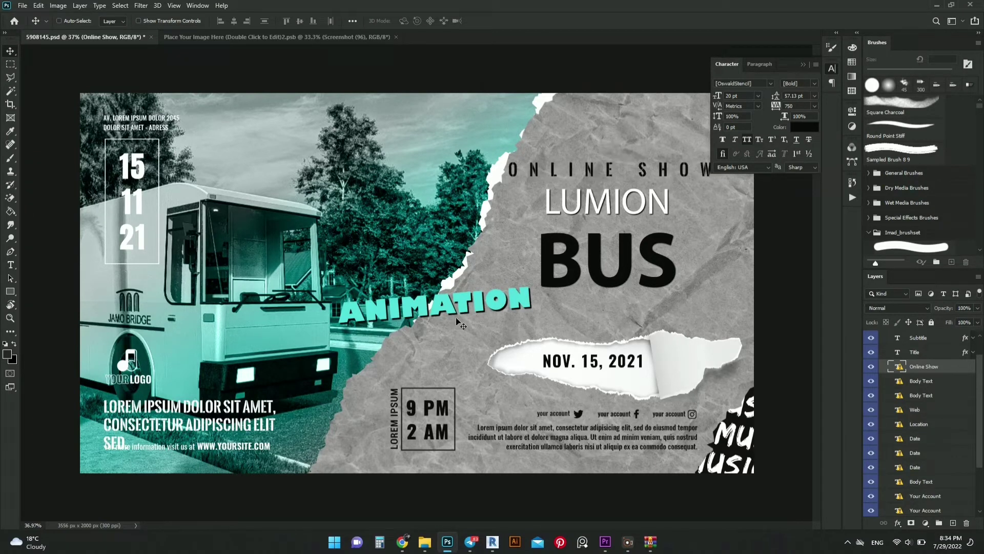
- Drag ANIMATION right so it sits directly beneath BUS and inspect the result
{"action": "left_click_drag", "start_coordinate": [486, 310], "coordinate": [649, 313]}
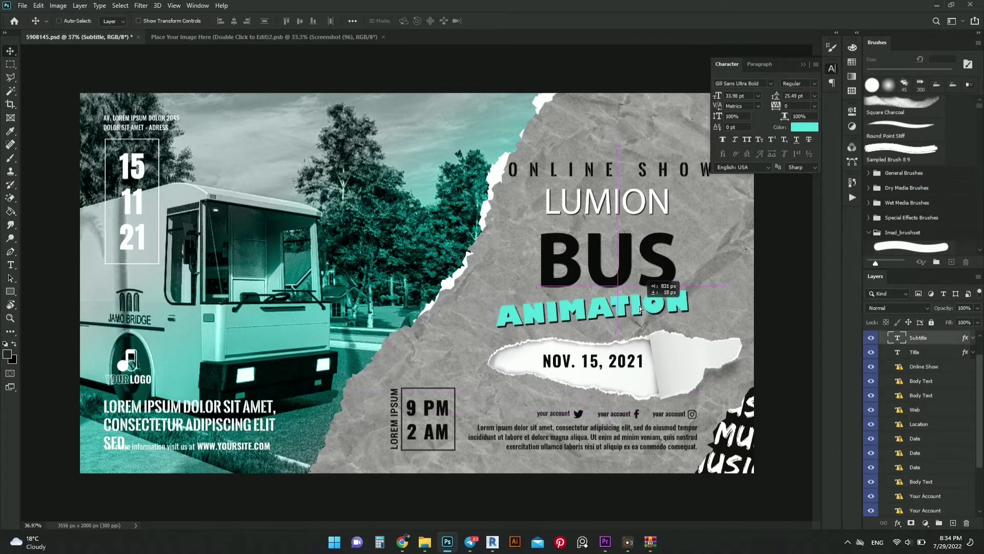
{"action": "scroll", "coordinate": [649, 308], "scroll_direction": "down", "scroll_amount": 2}
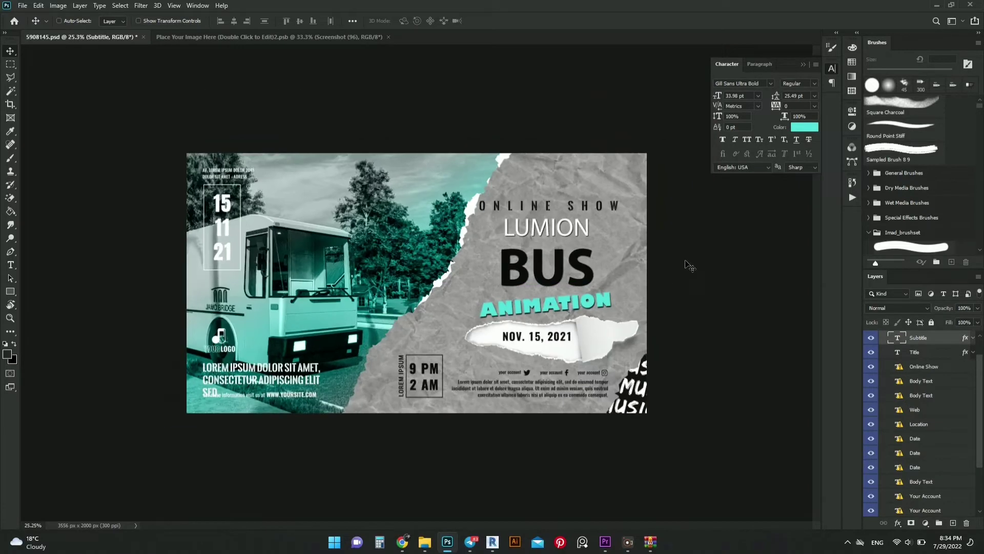
{"action": "scroll", "coordinate": [630, 274], "scroll_direction": "up", "scroll_amount": 1}
{"action": "scroll", "coordinate": [636, 268], "scroll_direction": "up", "scroll_amount": 2}
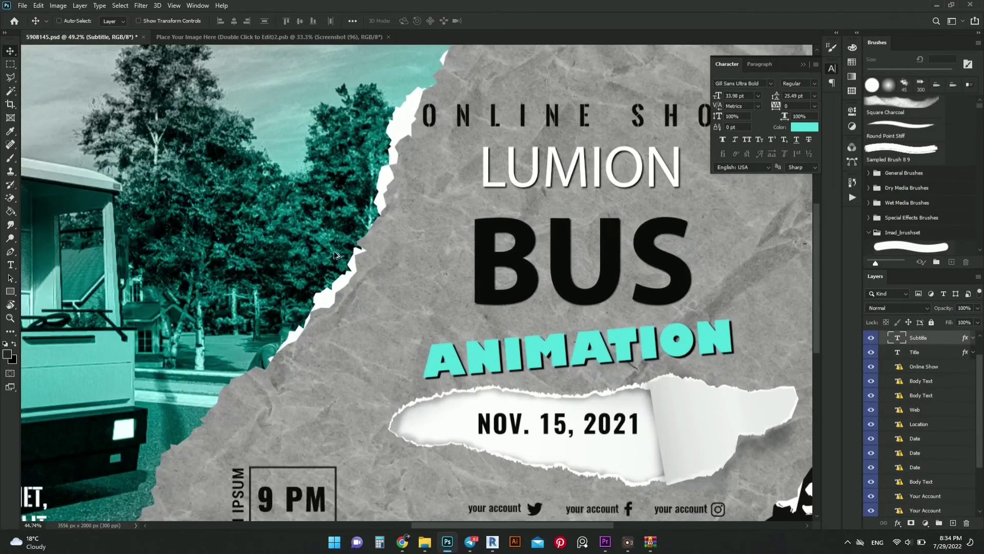
{"action": "scroll", "coordinate": [336, 255], "scroll_direction": "down", "scroll_amount": 1}
{"action": "scroll", "coordinate": [518, 311], "scroll_direction": "down", "scroll_amount": 1}
{"action": "scroll", "coordinate": [543, 359], "scroll_direction": "down", "scroll_amount": 1}
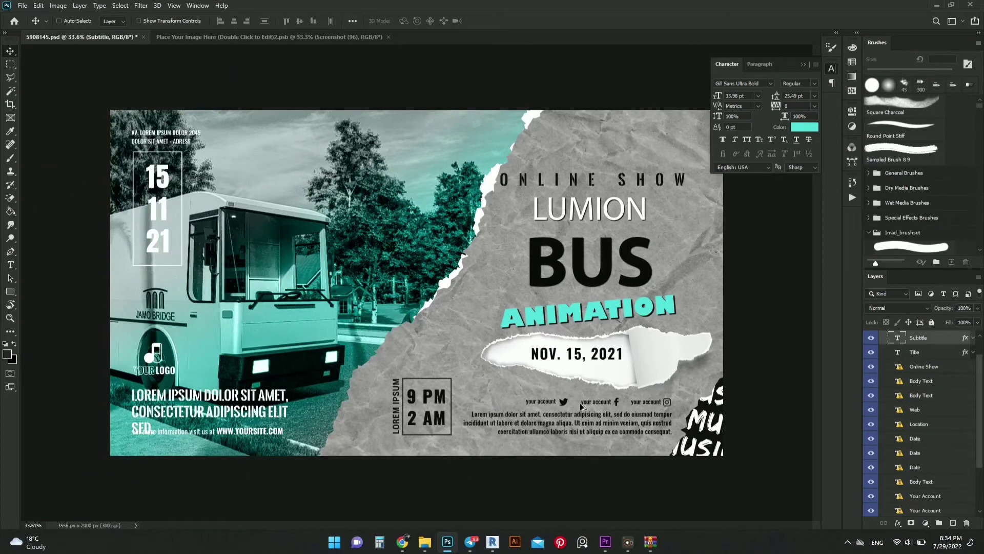
{"action": "scroll", "coordinate": [579, 414], "scroll_direction": "up", "scroll_amount": 2}
{"action": "scroll", "coordinate": [592, 413], "scroll_direction": "up", "scroll_amount": 1}
- Hide the social icons' dark Fill color 1 layer
{"action": "left_click", "coordinate": [594, 438], "text": "ctrl"}
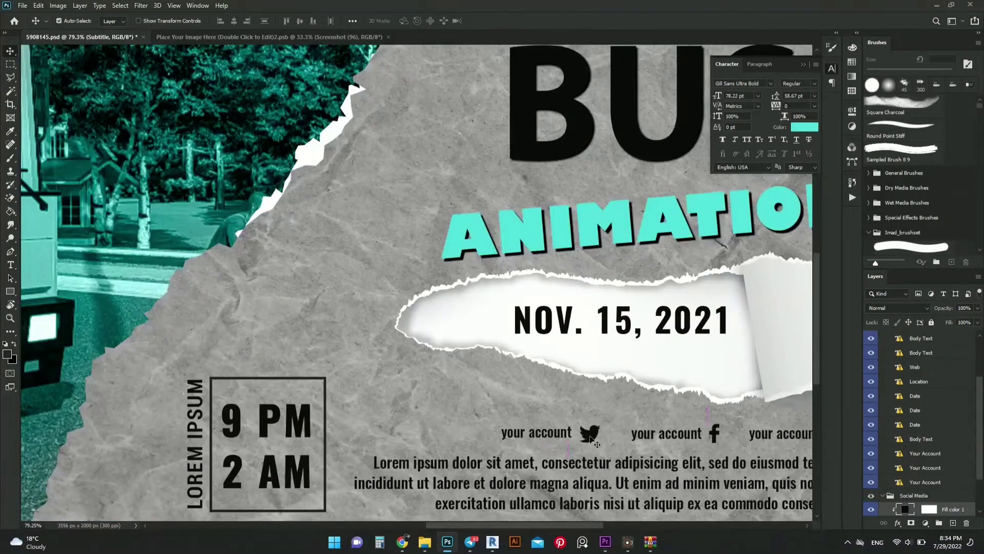
{"action": "scroll", "coordinate": [531, 388], "scroll_direction": "down", "scroll_amount": 2}
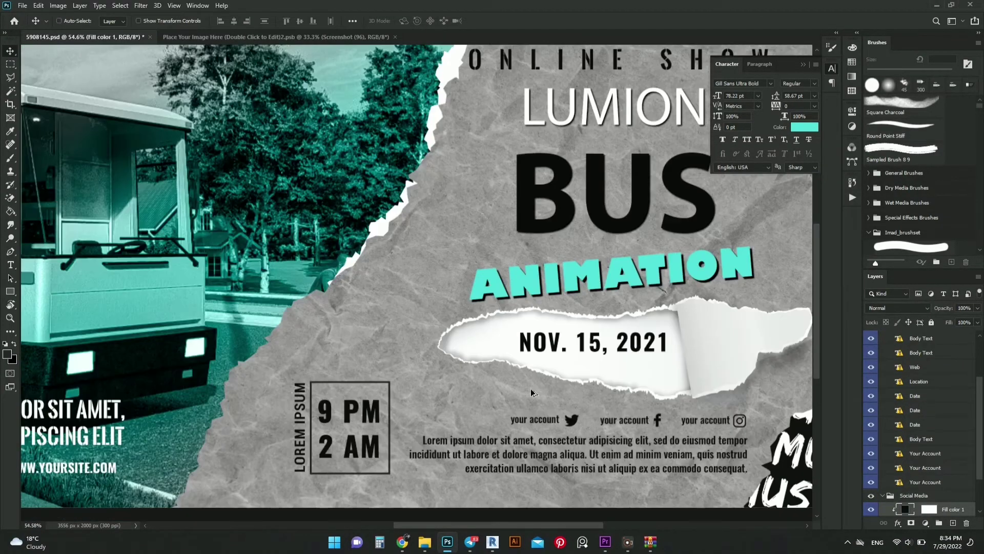
{"action": "left_click", "coordinate": [872, 510]}
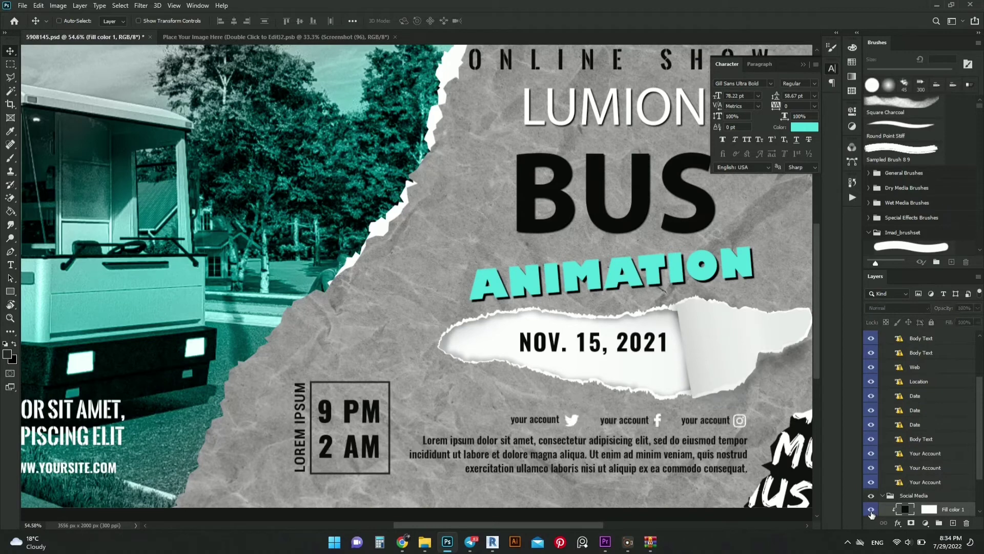
{"action": "left_click", "coordinate": [871, 510]}
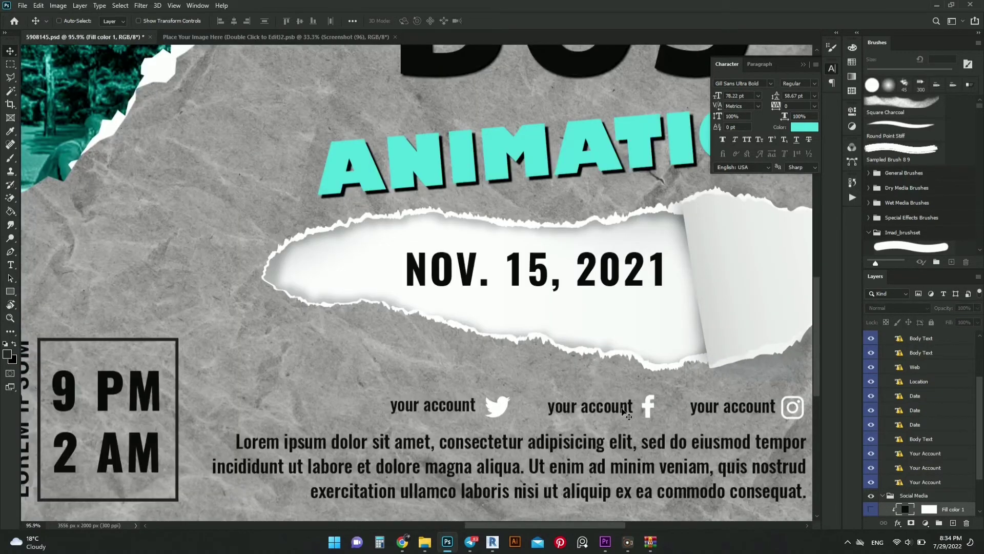
- Hide the 'your account' labels beside Facebook, Instagram and Twitter, plus the lorem ipsum Body Text
{"action": "left_click", "coordinate": [625, 413]}
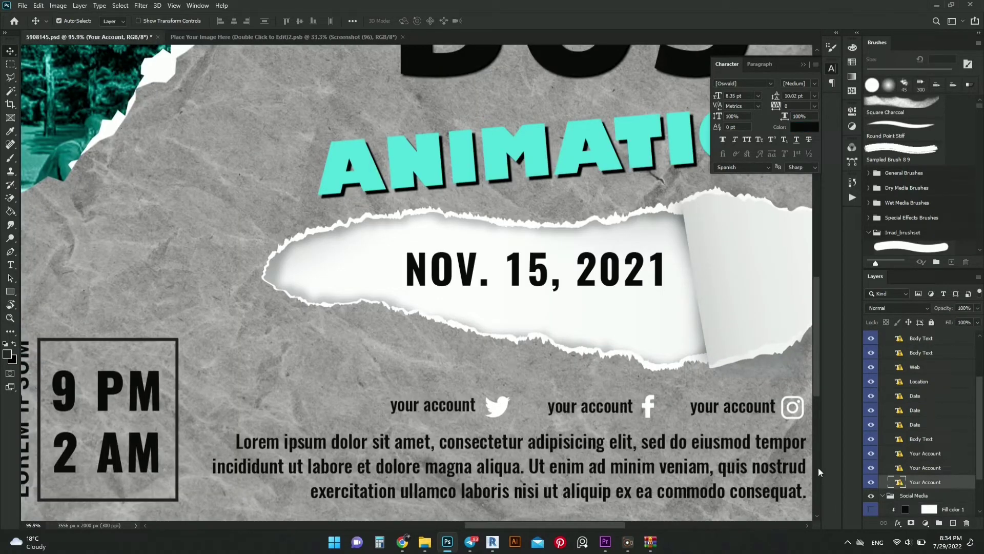
{"action": "left_click", "coordinate": [872, 484]}
{"action": "left_click", "coordinate": [728, 451], "text": "ctrl"}
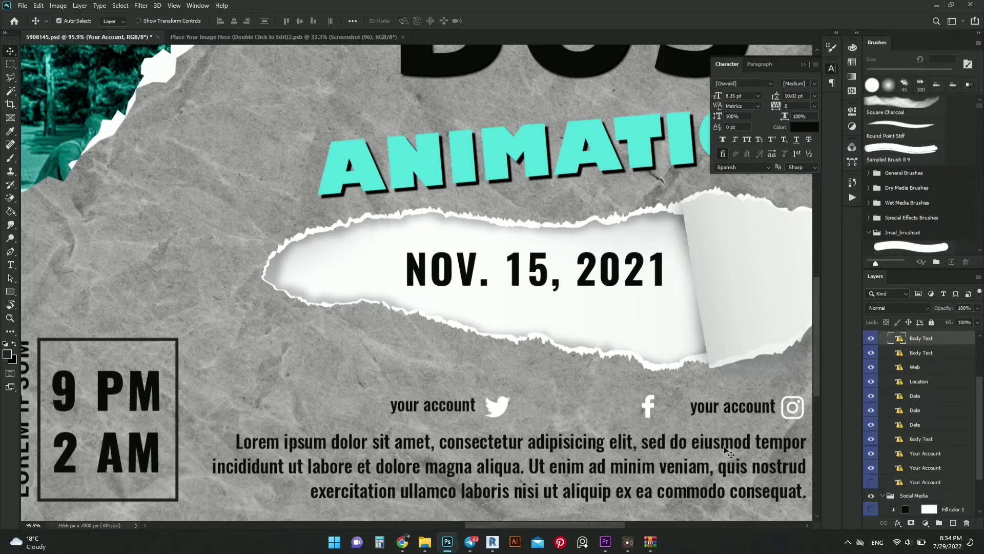
{"action": "left_click", "coordinate": [706, 414], "text": "ctrl"}
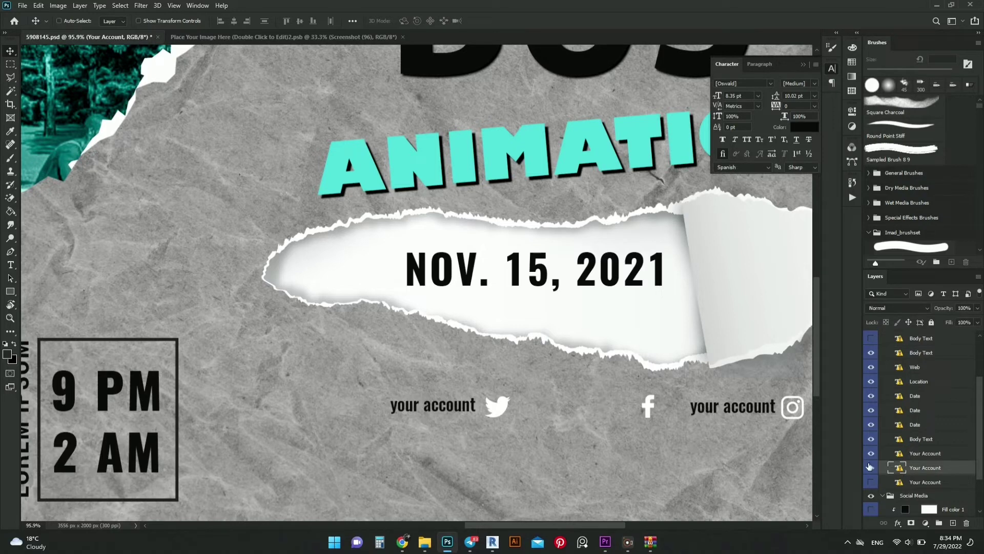
{"action": "left_click", "coordinate": [870, 468]}
{"action": "left_click", "coordinate": [871, 453]}
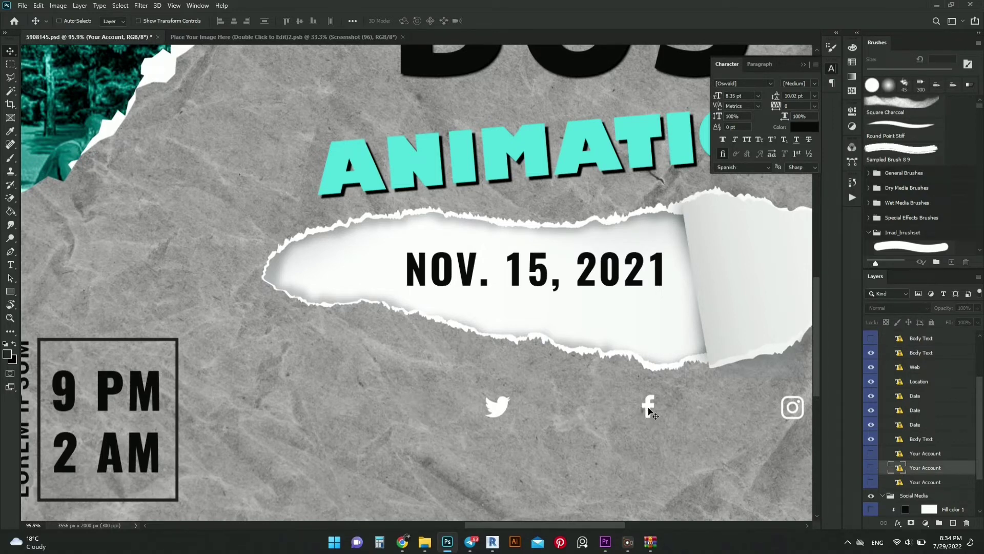
- Hide the Facebook icon layer and check the remaining social icon layers
{"action": "left_click", "coordinate": [649, 410], "text": "ctrl"}
{"action": "left_click", "coordinate": [871, 509]}
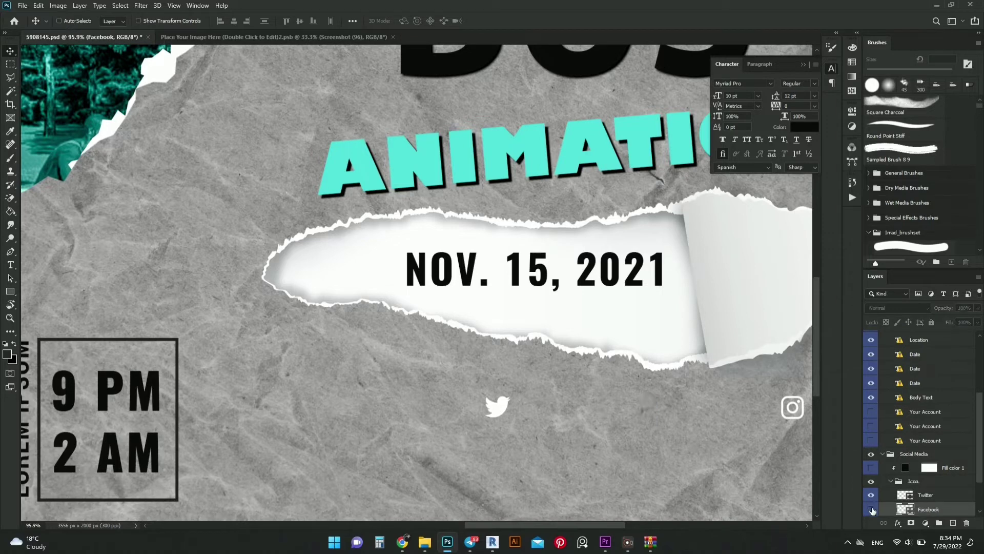
{"action": "scroll", "coordinate": [886, 493], "scroll_direction": "down", "scroll_amount": 3}
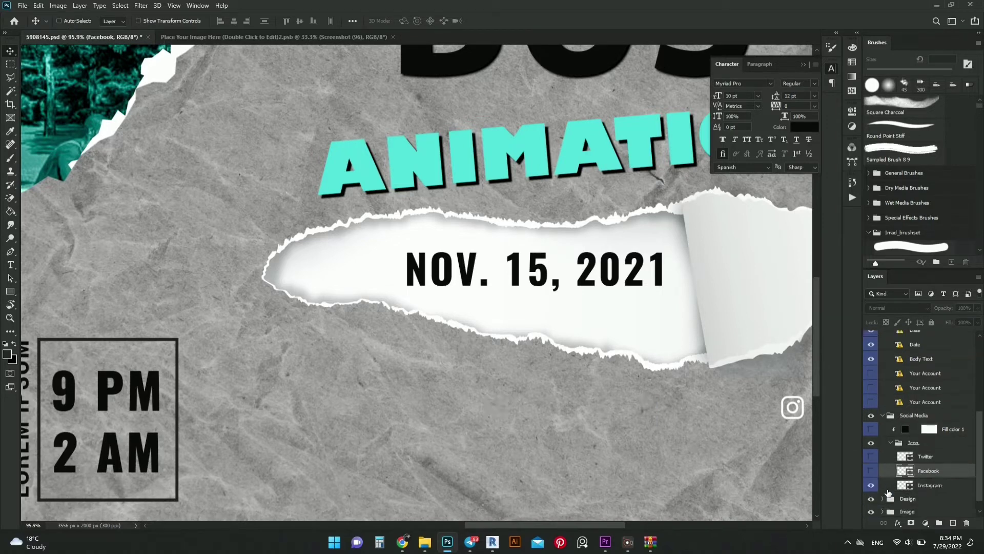
{"action": "scroll", "coordinate": [441, 357], "scroll_direction": "down", "scroll_amount": 5}
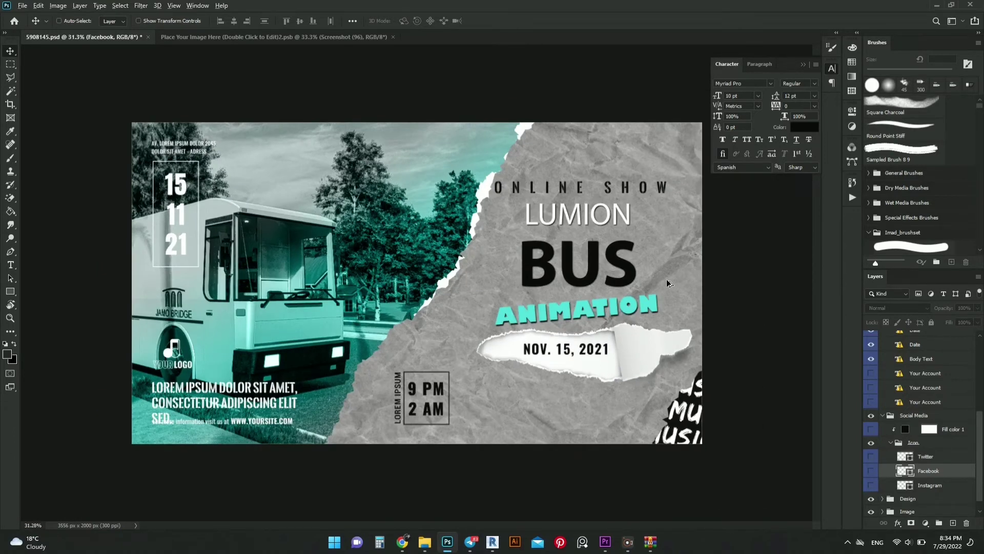
{"action": "scroll", "coordinate": [668, 284], "scroll_direction": "up", "scroll_amount": 2}
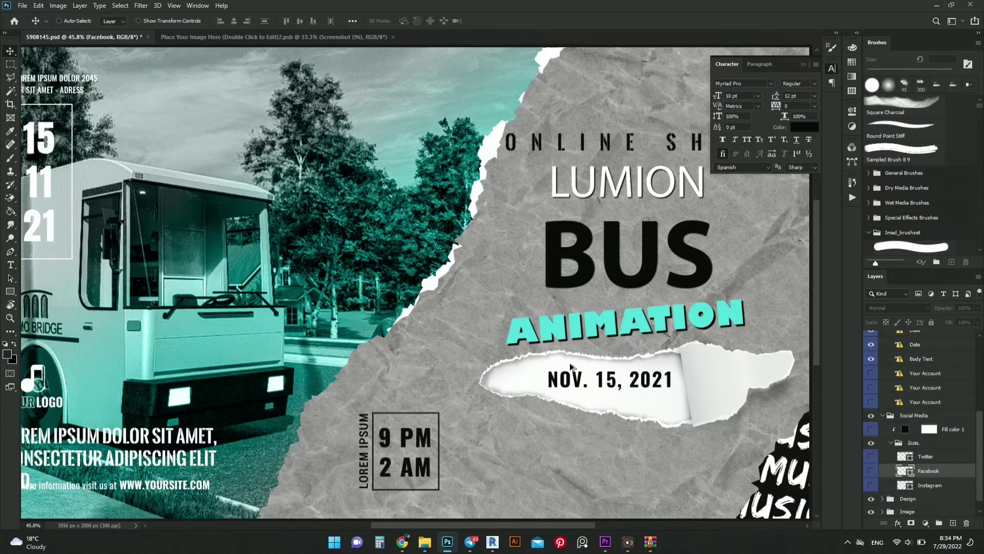
{"action": "scroll", "coordinate": [333, 305], "scroll_direction": "down", "scroll_amount": 2}
{"action": "scroll", "coordinate": [585, 364], "scroll_direction": "up", "scroll_amount": 2}
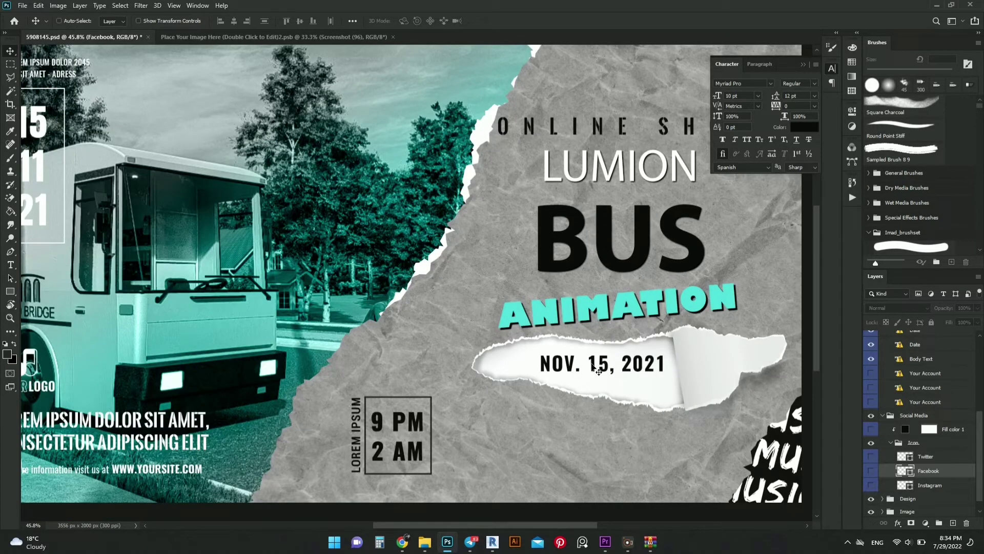
- Replace the NOV. 15, 2021 date text with 'KEFTA STUDIO', accepting font substitution
{"action": "double_click", "coordinate": [597, 369]}
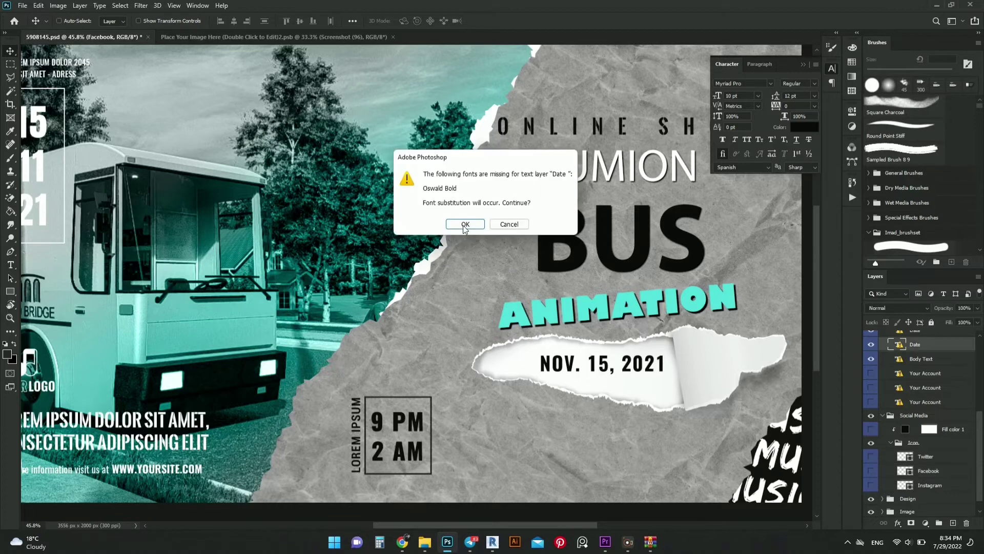
{"action": "left_click", "coordinate": [465, 224]}
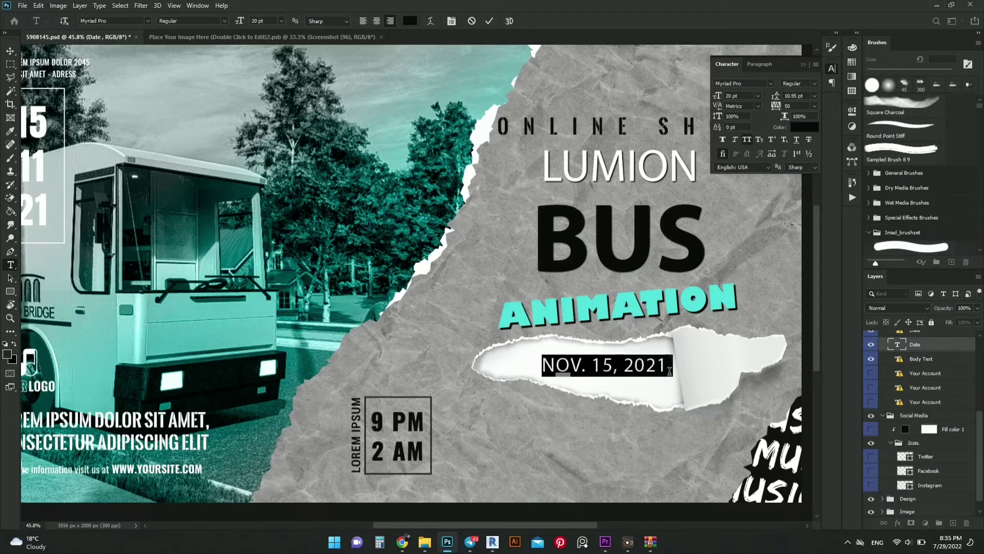
{"action": "type", "text": "K"}
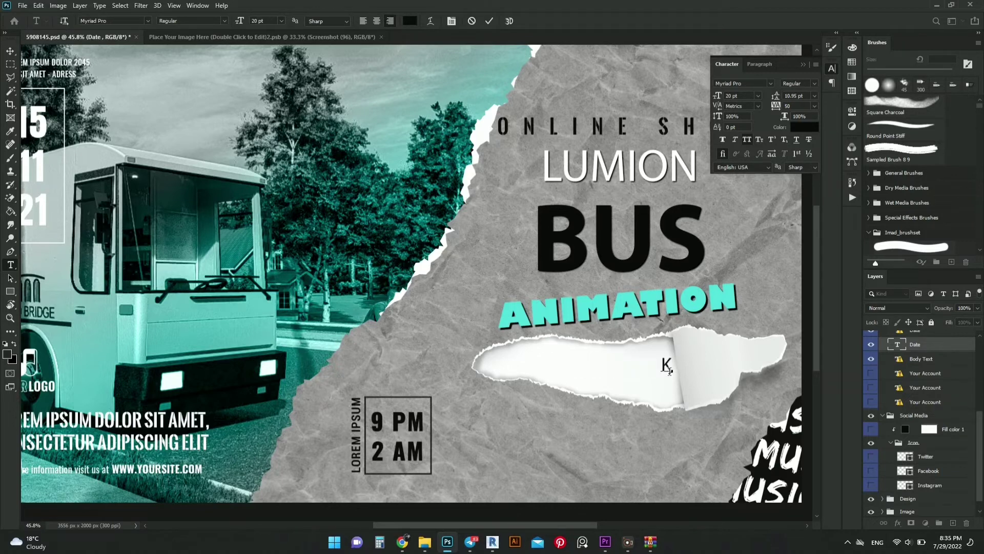
{"action": "key", "text": "BackSpace"}
{"action": "type", "text": "KEFTA"}
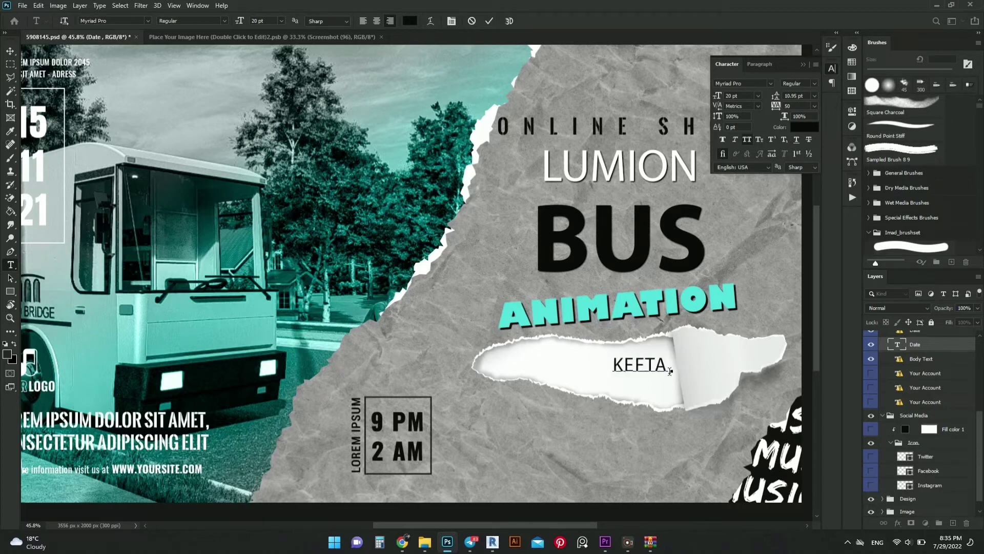
{"action": "type", "text": " ST"}
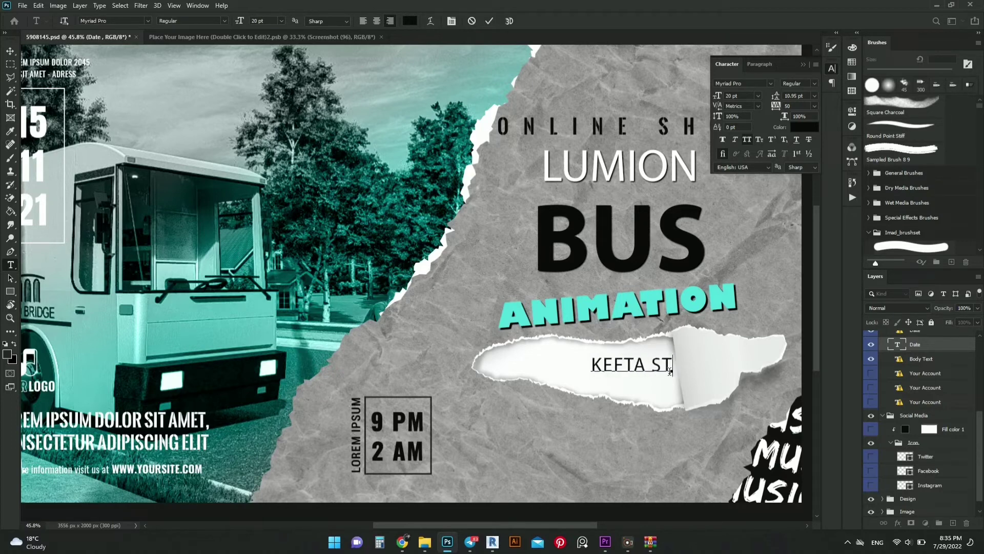
{"action": "type", "text": "UD"}
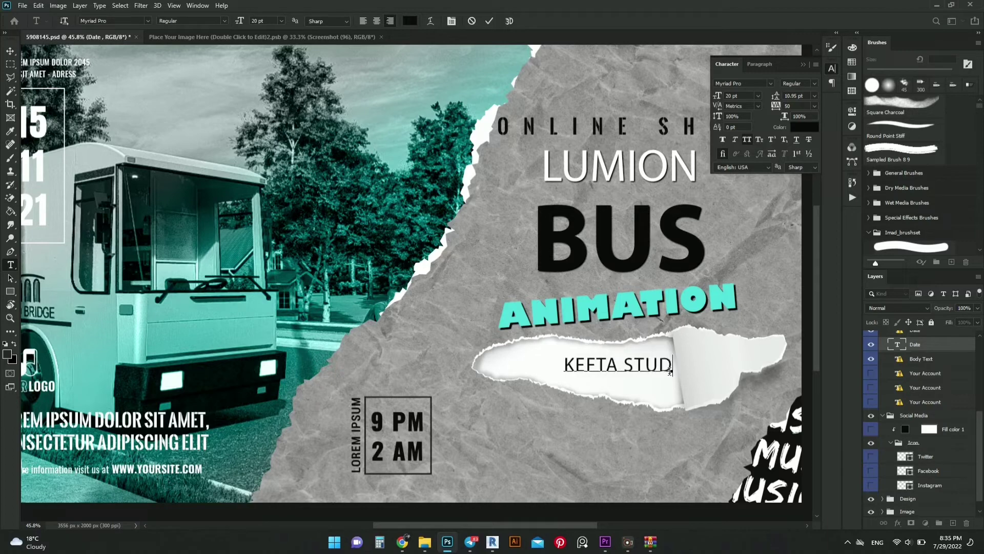
{"action": "type", "text": "IO"}
- Make the KEFTA STUDIO text Bold and centre it in the torn-paper strip
{"action": "key", "text": "ctrl+a"}
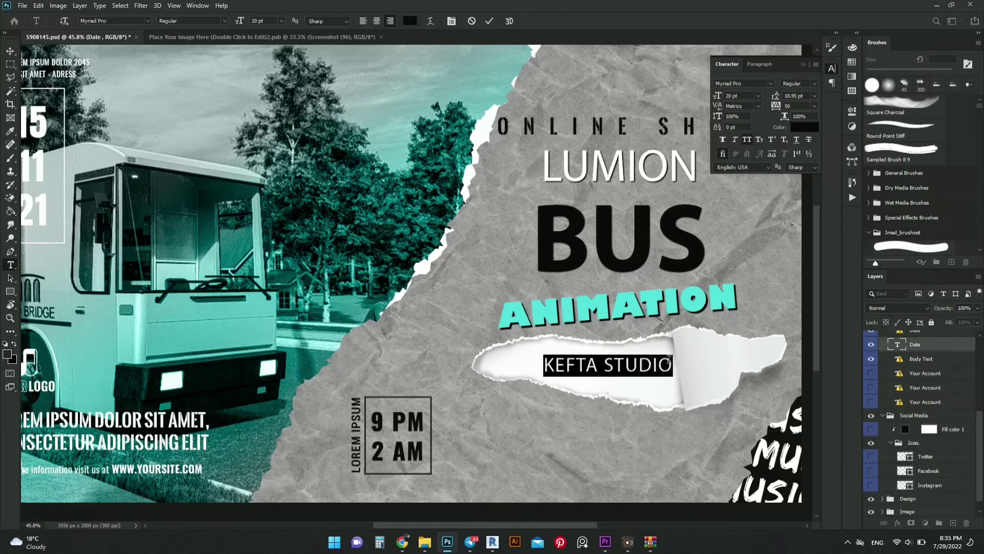
{"action": "left_click", "coordinate": [226, 21]}
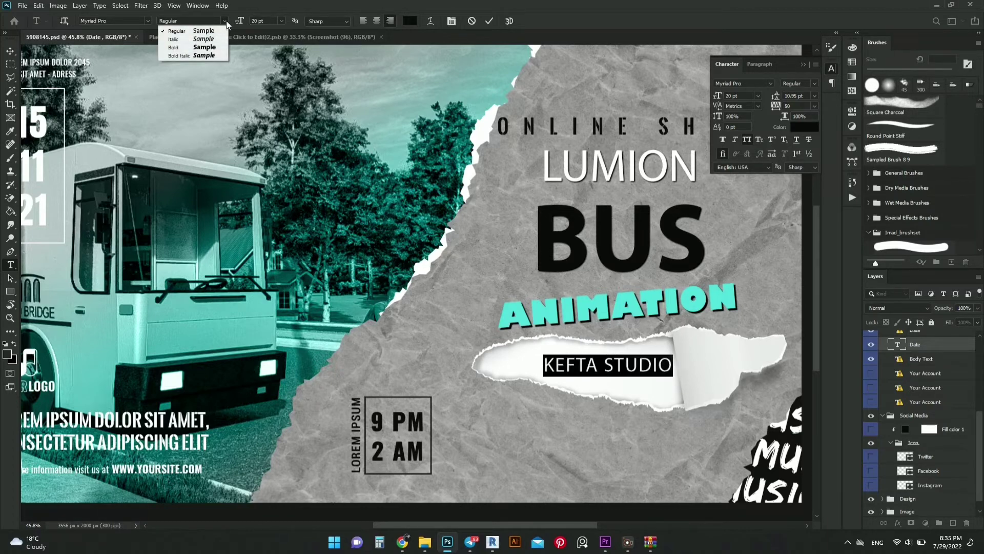
{"action": "left_click", "coordinate": [174, 51]}
{"action": "left_click", "coordinate": [10, 50]}
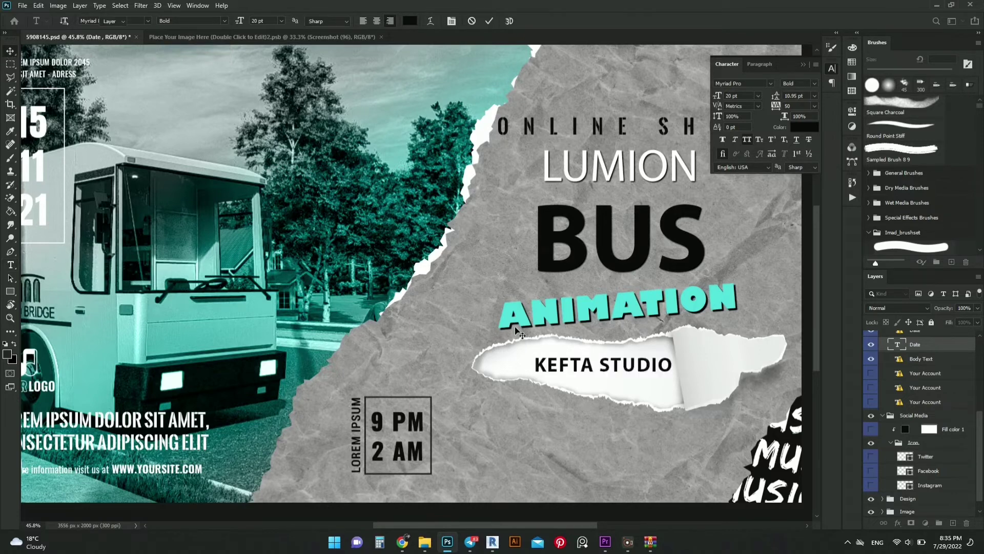
{"action": "left_click_drag", "start_coordinate": [596, 376], "coordinate": [578, 366]}
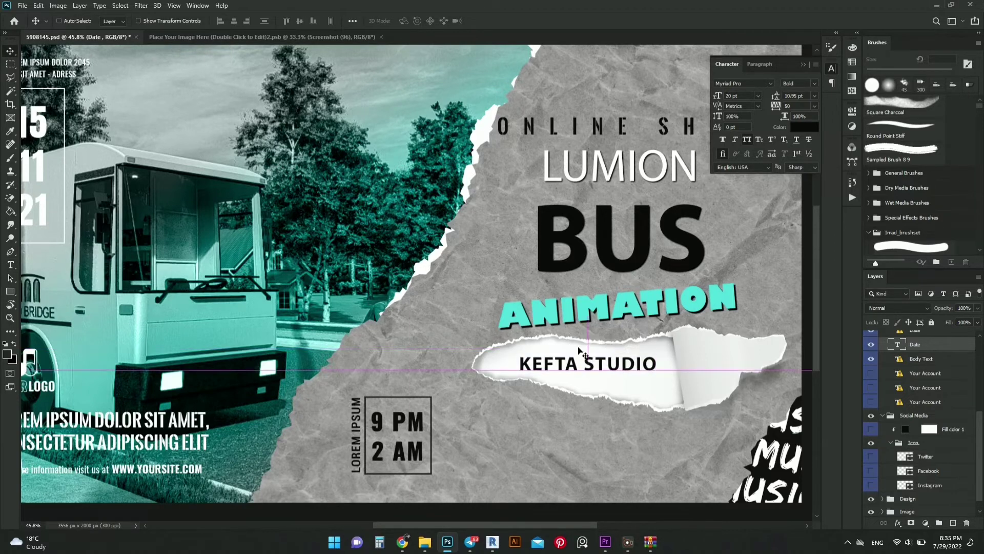
{"action": "scroll", "coordinate": [536, 265], "scroll_direction": "down", "scroll_amount": 3}
- Remove the 9 PM / 2 AM time text from the torn-paper side
{"action": "scroll", "coordinate": [425, 374], "scroll_direction": "up", "scroll_amount": 2}
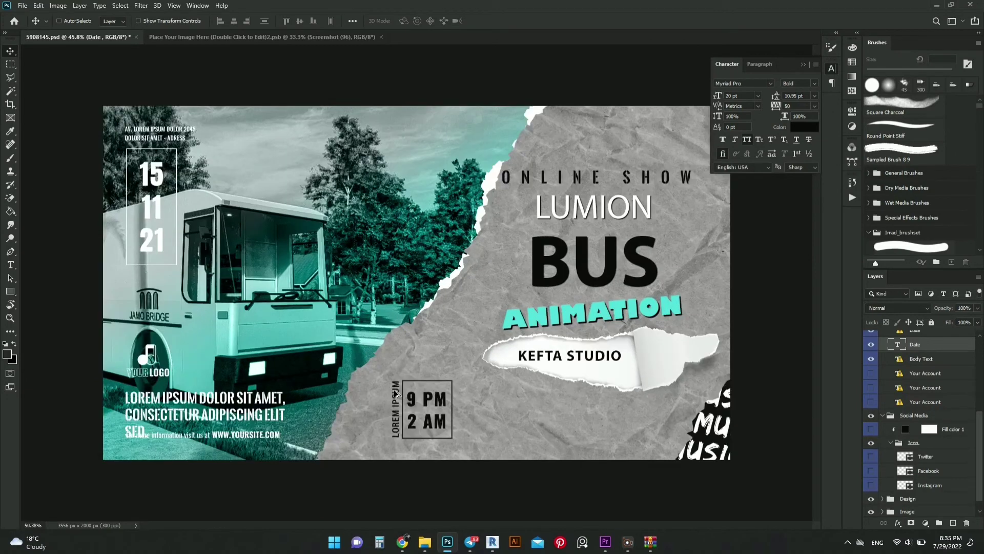
{"action": "scroll", "coordinate": [410, 405], "scroll_direction": "up", "scroll_amount": 2}
{"action": "left_click_drag", "start_coordinate": [417, 438], "coordinate": [441, 447]}
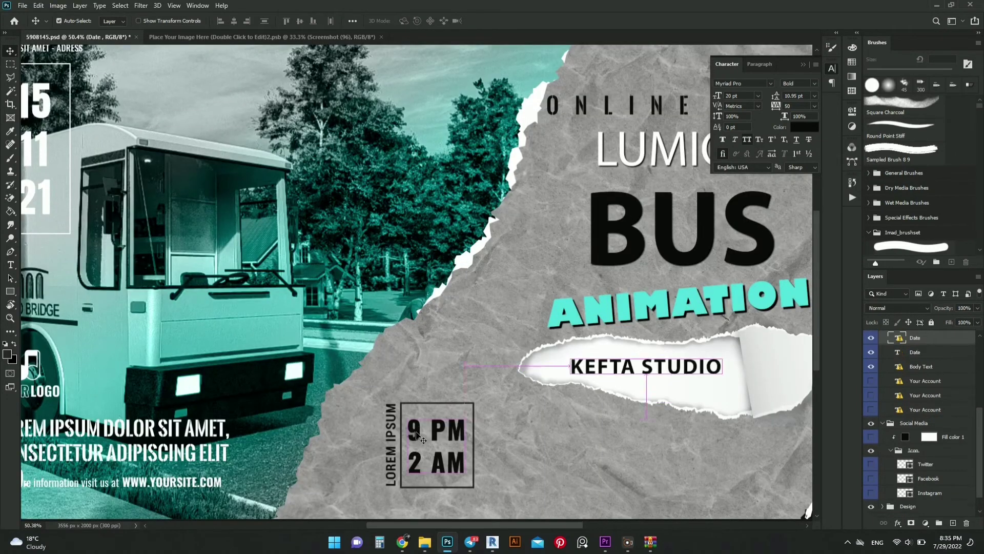
{"action": "key", "text": "ctrl+z"}
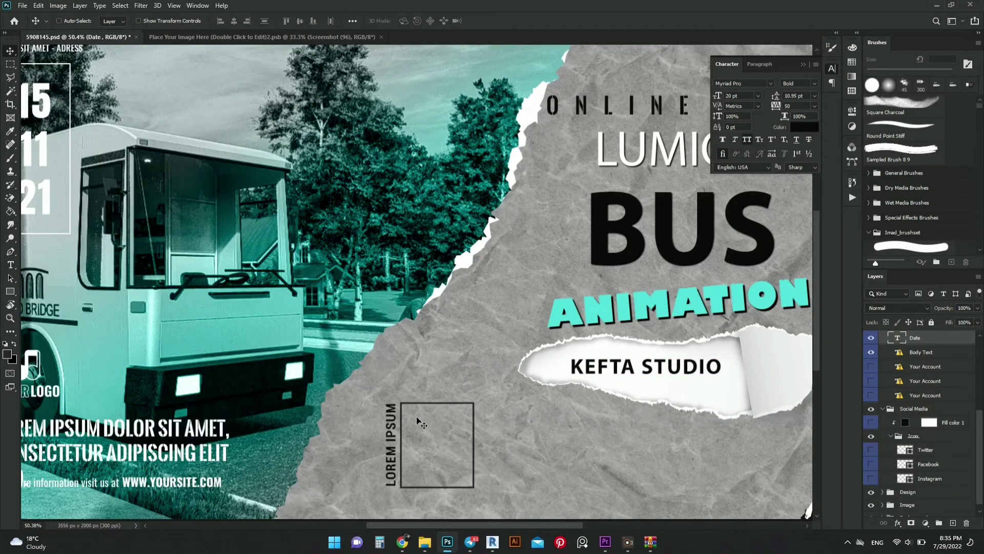
- Remove the square frame and move the vertical LOREM IPSUM label off the canvas
{"action": "scroll", "coordinate": [397, 407], "scroll_direction": "up", "scroll_amount": 3}
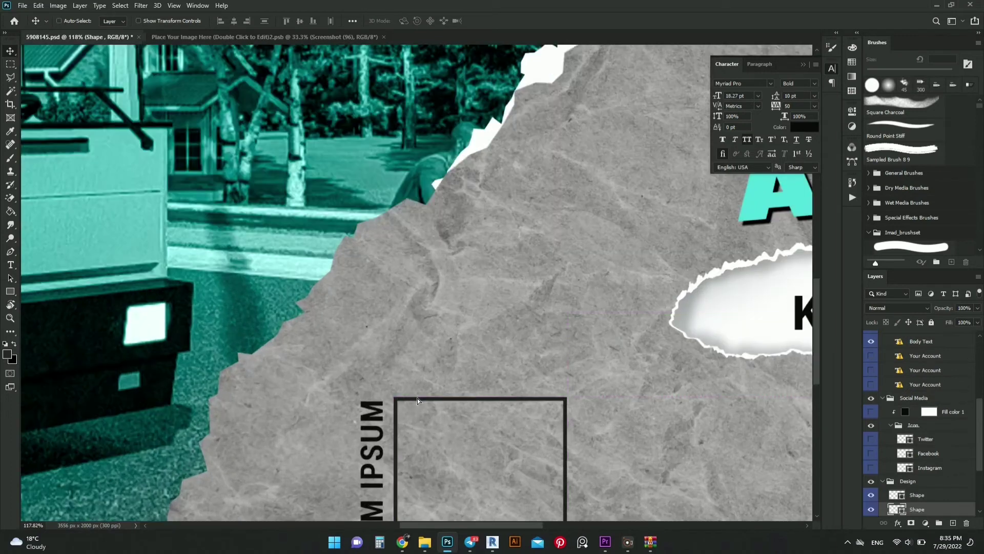
{"action": "left_click_drag", "start_coordinate": [418, 398], "coordinate": [479, 379]}
{"action": "key", "text": "ctrl+v"}
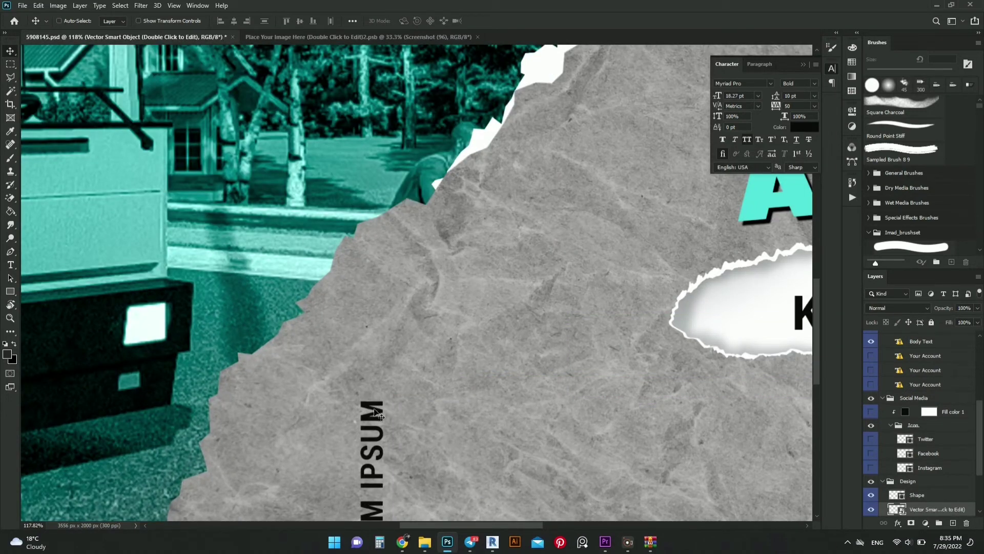
{"action": "left_click_drag", "start_coordinate": [378, 415], "coordinate": [392, 379]}
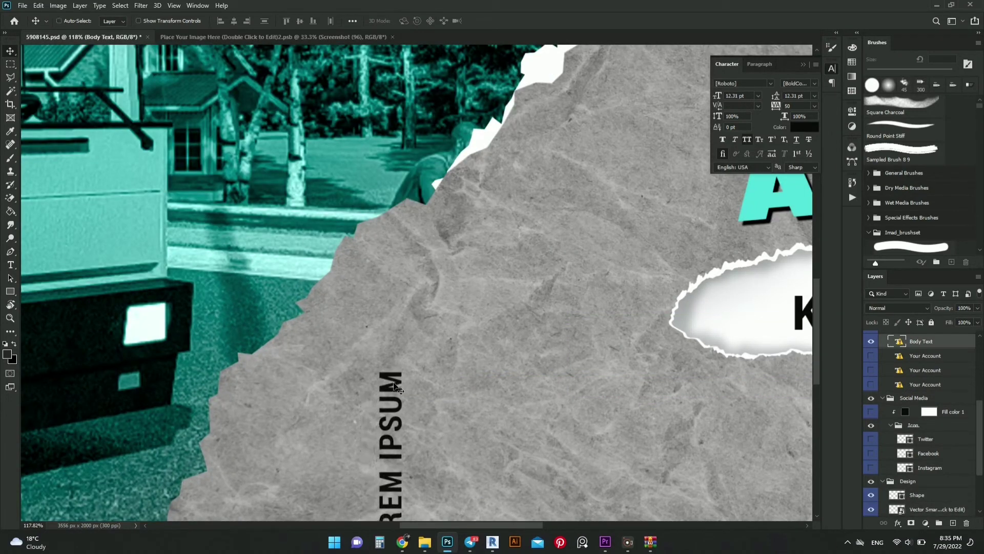
{"action": "scroll", "coordinate": [391, 378], "scroll_direction": "down", "scroll_amount": 5}
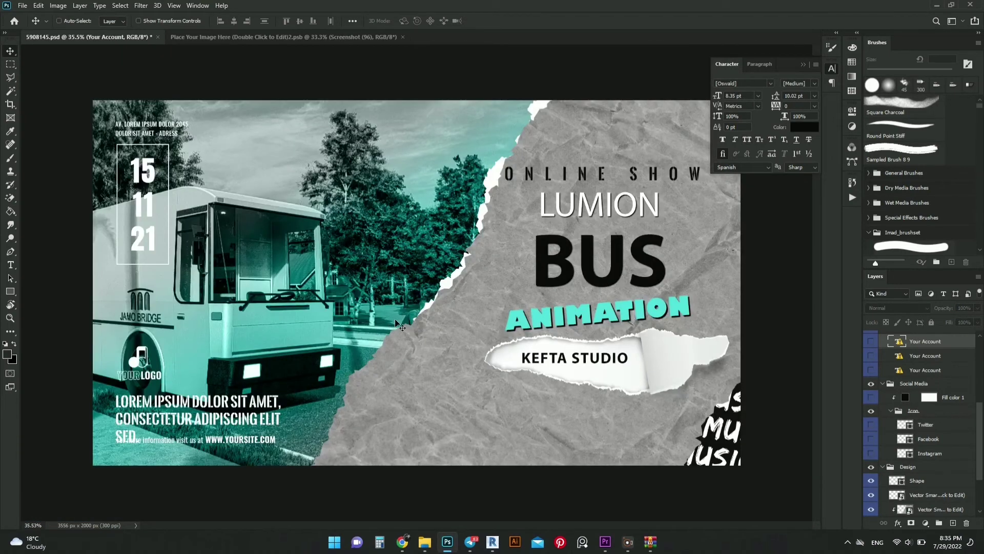
- Check the Music text layer stays visible and remove the YOUR LOGO placeholder from the bus
{"action": "left_click", "coordinate": [737, 443], "text": "ctrl"}
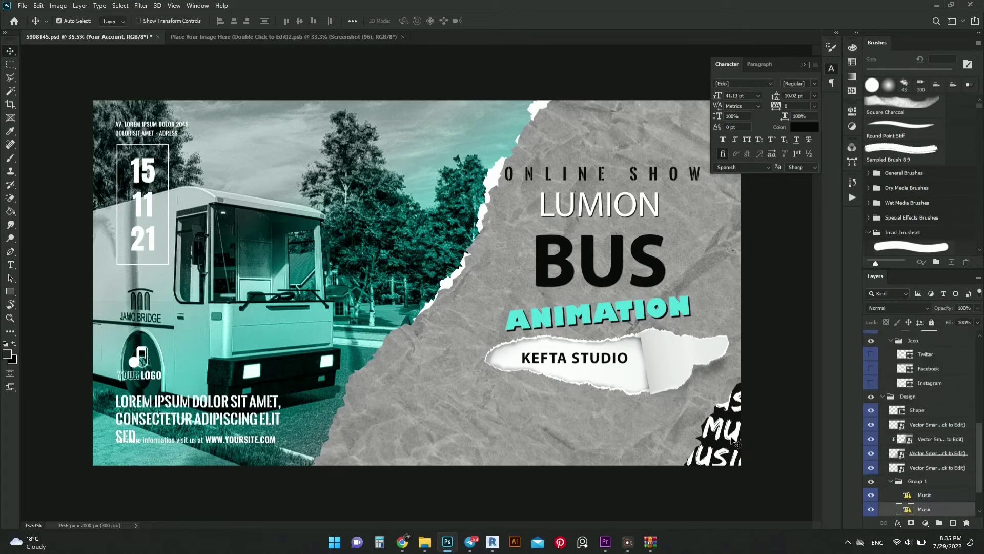
{"action": "left_click", "coordinate": [871, 509]}
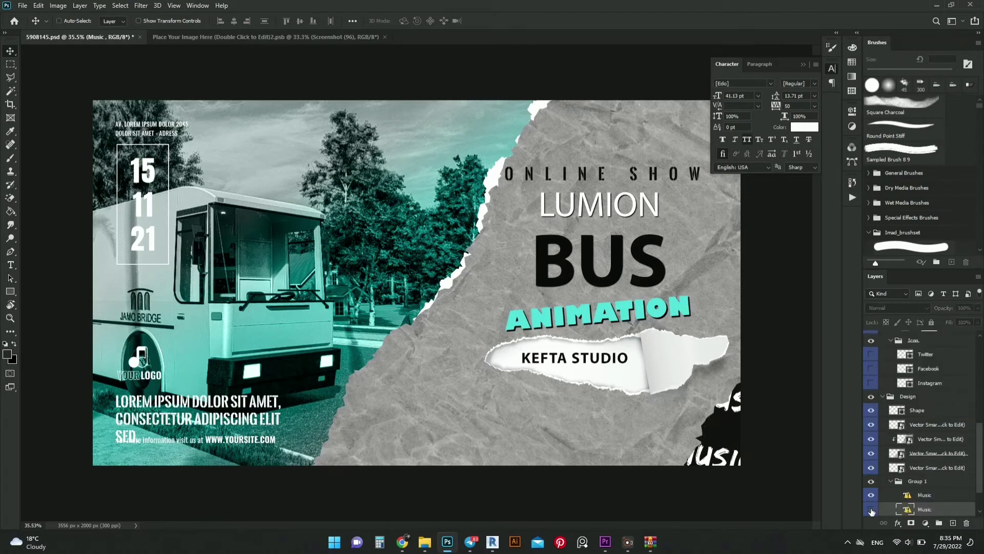
{"action": "left_click", "coordinate": [871, 510]}
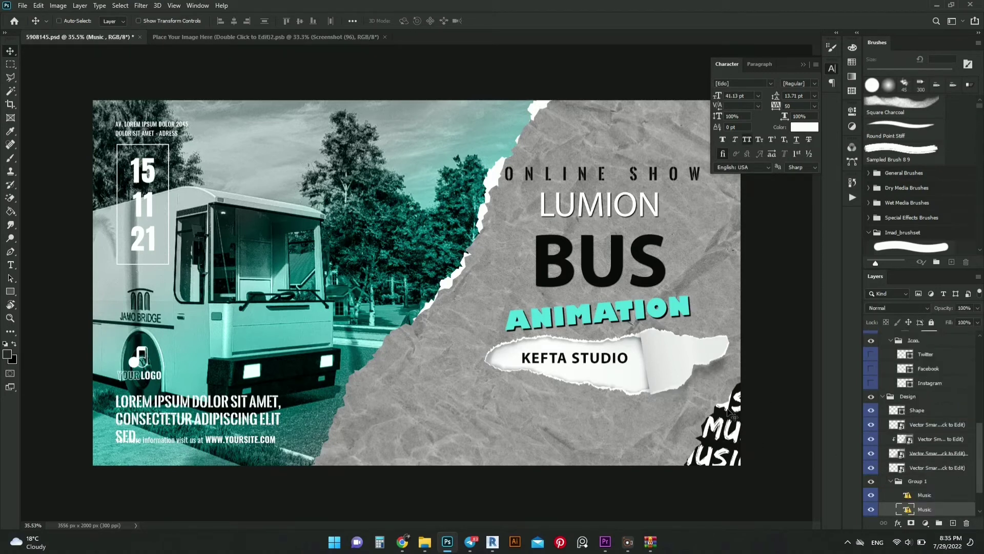
{"action": "scroll", "coordinate": [149, 362], "scroll_direction": "up", "scroll_amount": 3}
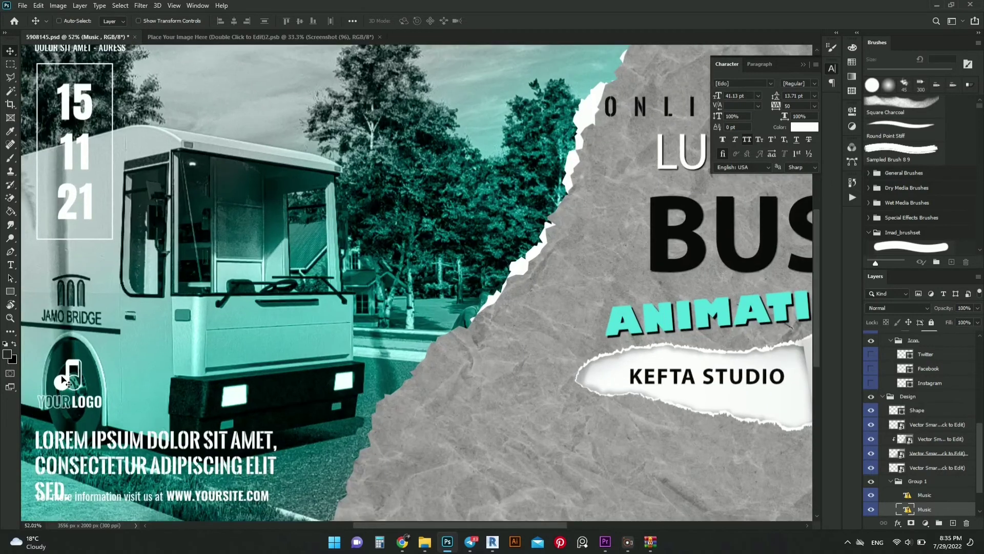
{"action": "left_click_drag", "start_coordinate": [60, 384], "coordinate": [85, 373]}
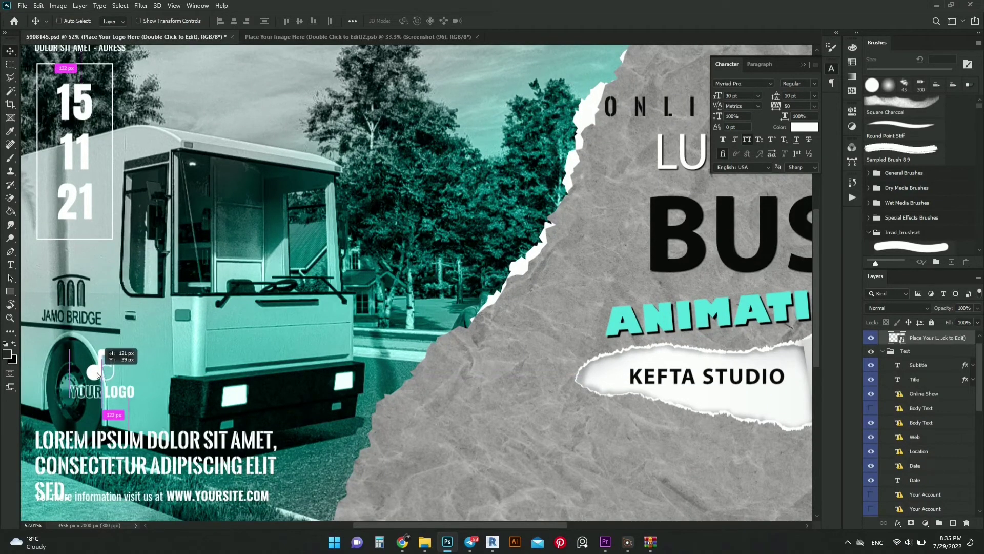
{"action": "key", "text": "ctrl+z"}
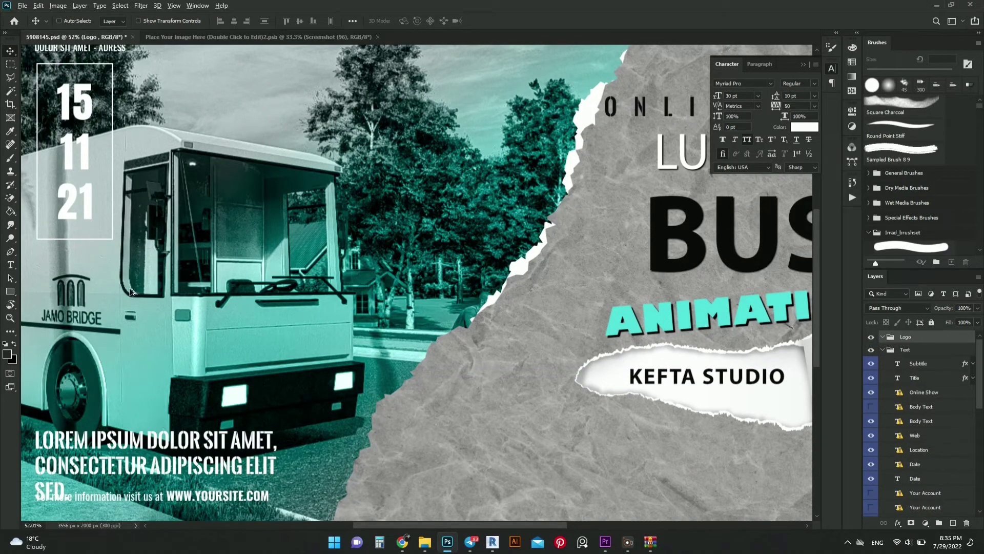
- Delete the 15 11 21 date numbers, the top-left address lines and the rectangular date frame
{"action": "scroll", "coordinate": [136, 225], "scroll_direction": "down", "scroll_amount": 2}
{"action": "left_click_drag", "start_coordinate": [119, 198], "coordinate": [167, 226]}
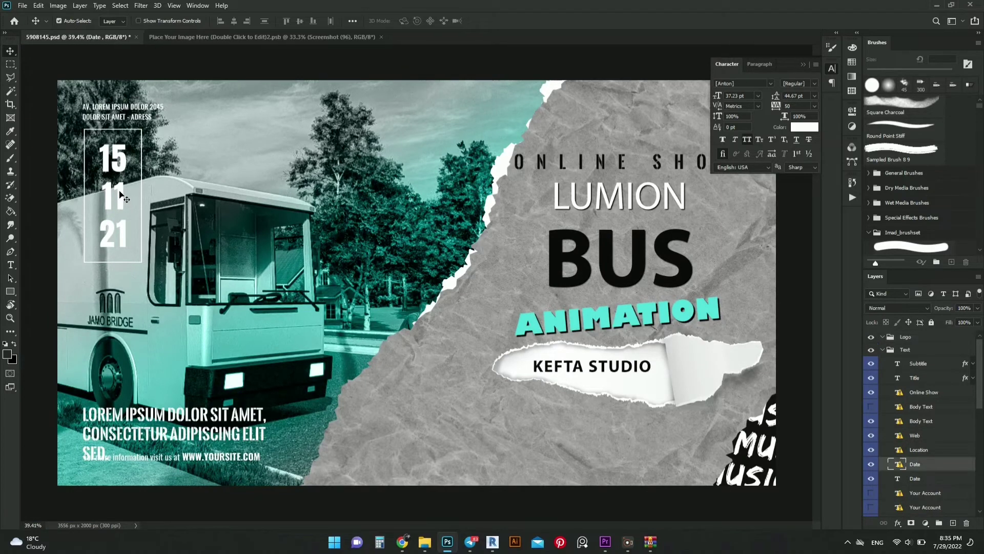
{"action": "key", "text": "Delete"}
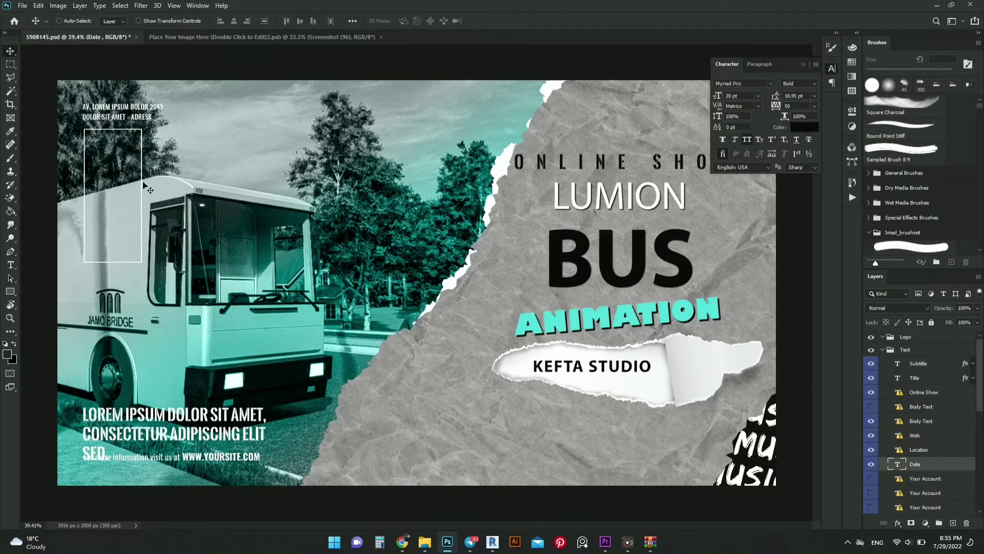
{"action": "scroll", "coordinate": [122, 124], "scroll_direction": "up", "scroll_amount": 3}
{"action": "scroll", "coordinate": [123, 125], "scroll_direction": "up", "scroll_amount": 2}
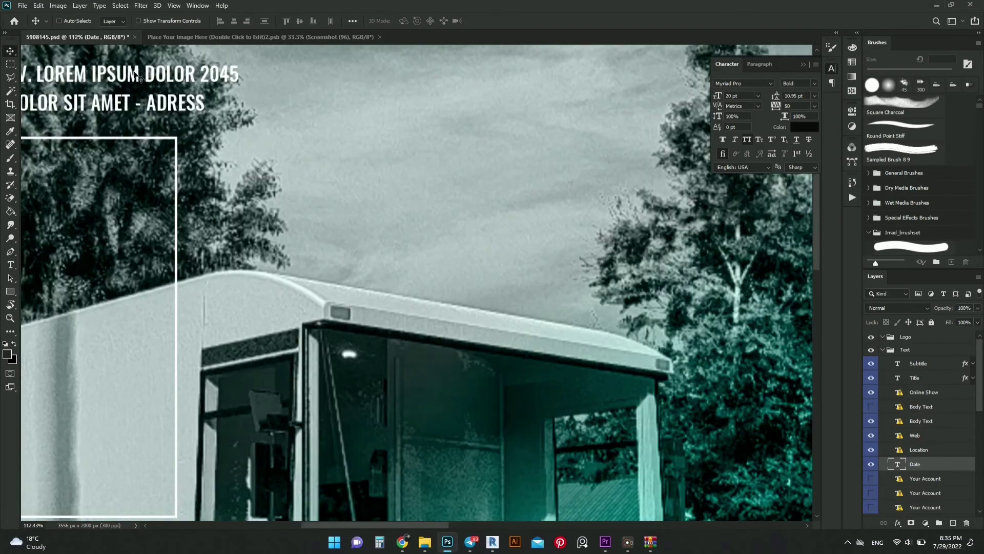
{"action": "left_click", "coordinate": [136, 82]}
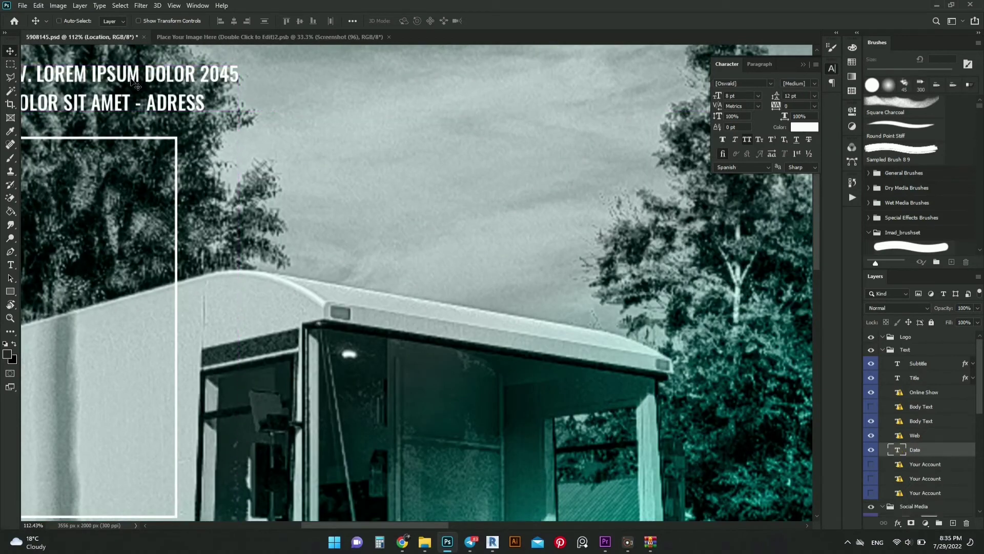
{"action": "key", "text": "Delete"}
{"action": "scroll", "coordinate": [129, 131], "scroll_direction": "up", "scroll_amount": 2}
{"action": "scroll", "coordinate": [129, 131], "scroll_direction": "up", "scroll_amount": 2}
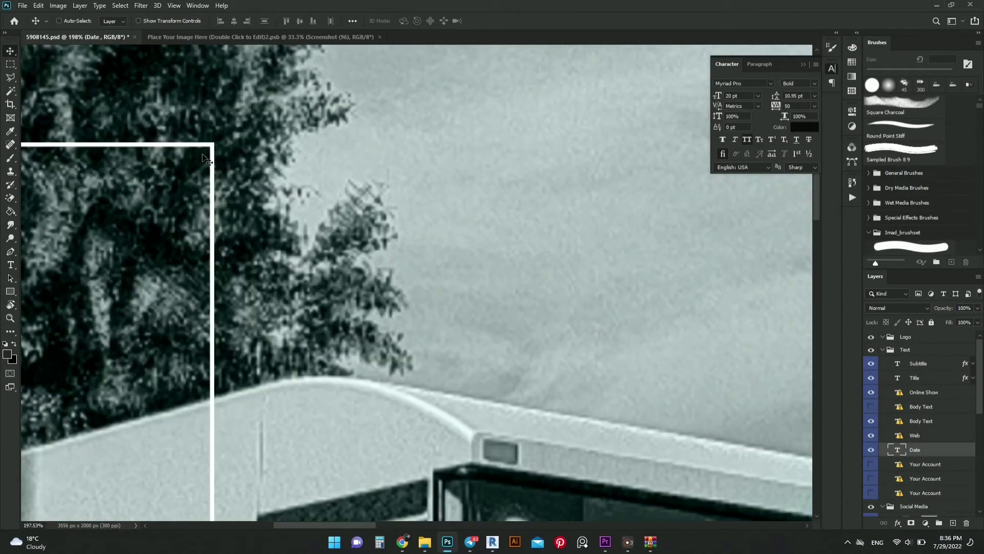
{"action": "left_click", "coordinate": [215, 150], "text": "ctrl"}
{"action": "scroll", "coordinate": [205, 186], "scroll_direction": "down", "scroll_amount": 5}
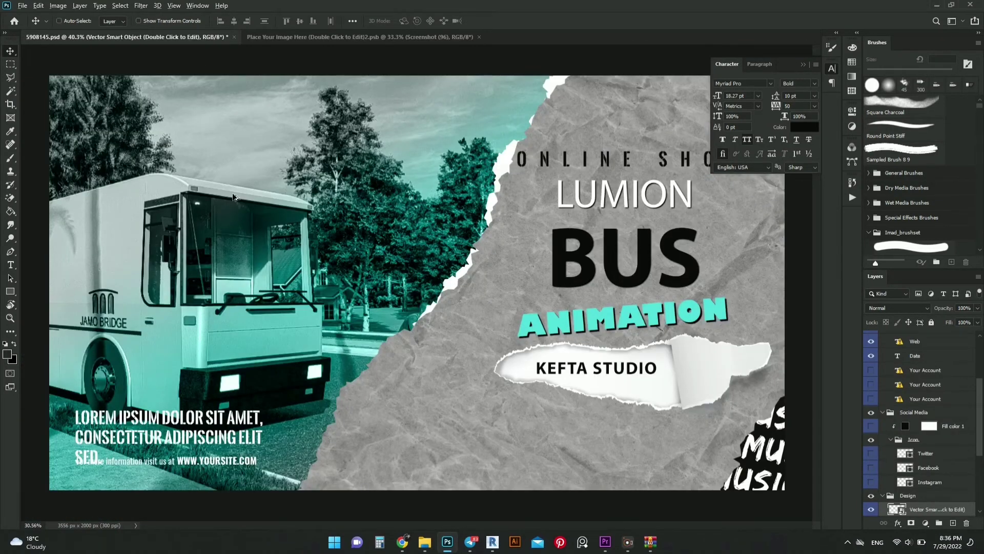
{"action": "scroll", "coordinate": [220, 372], "scroll_direction": "down", "scroll_amount": 2}
{"action": "scroll", "coordinate": [220, 372], "scroll_direction": "up", "scroll_amount": 2}
{"action": "scroll", "coordinate": [236, 385], "scroll_direction": "up", "scroll_amount": 2}
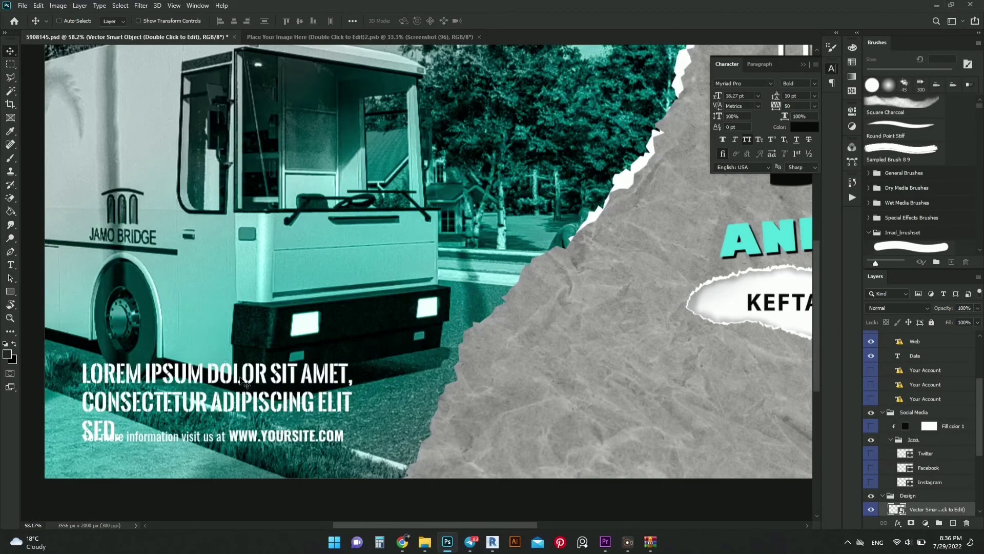
{"action": "left_click_drag", "start_coordinate": [242, 378], "coordinate": [264, 365]}
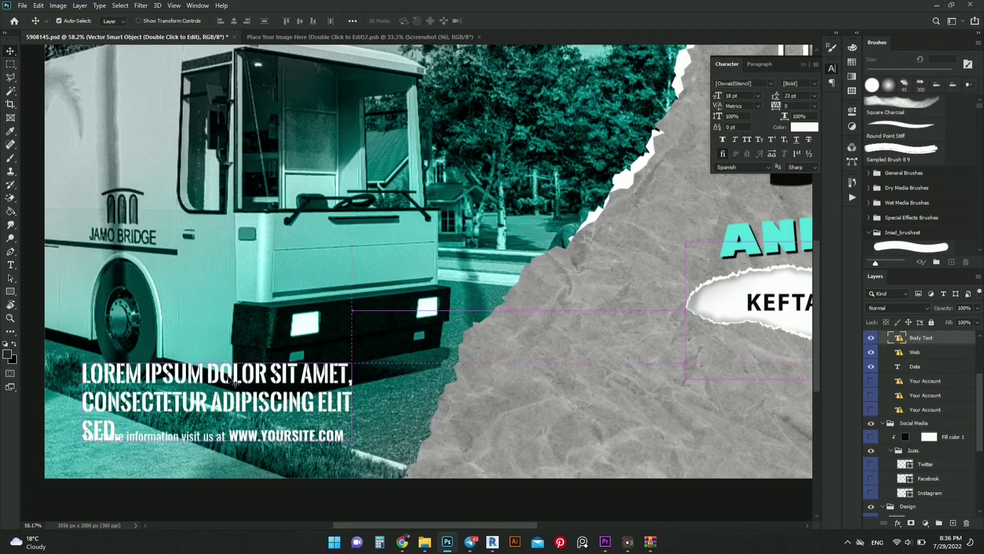
{"action": "key", "text": "Delete"}
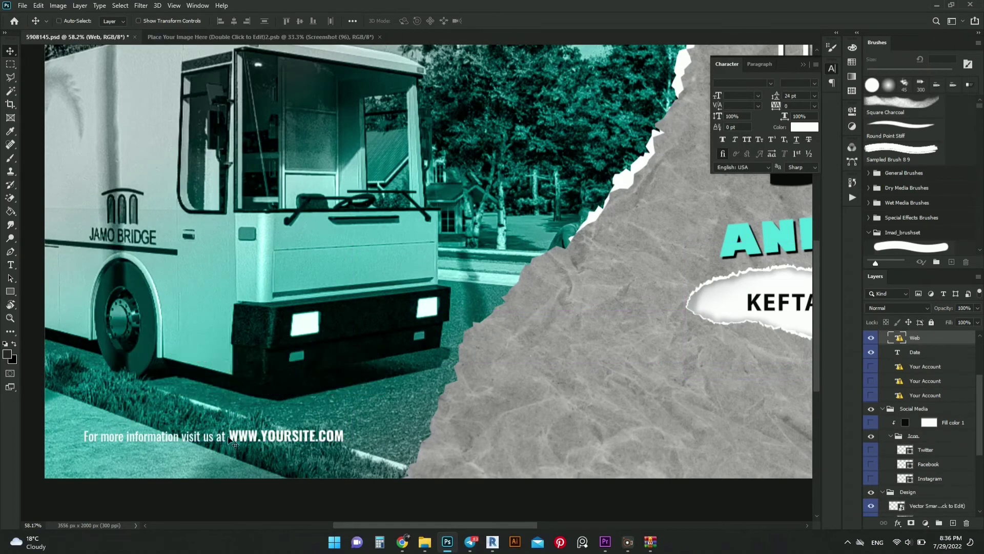
{"action": "key", "text": "ctrl"}
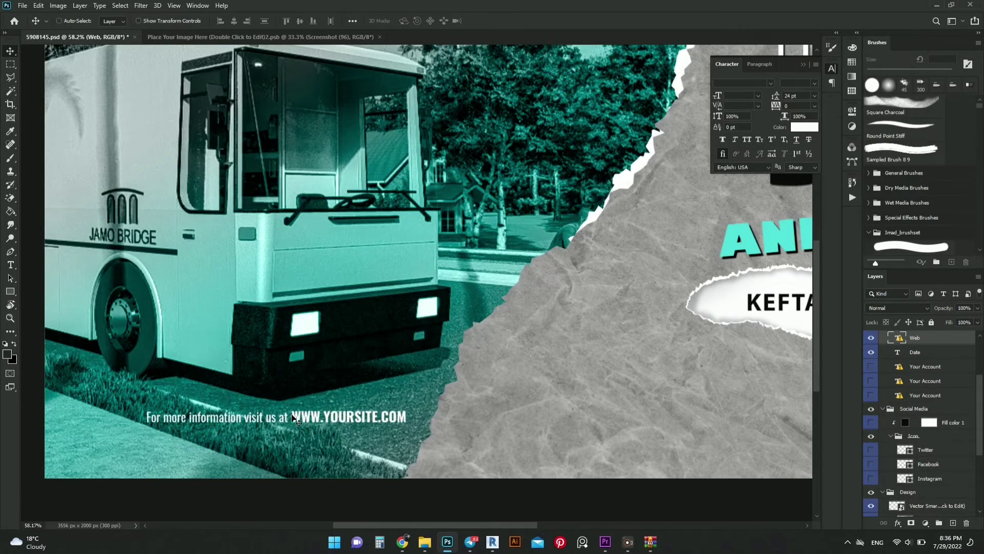
{"action": "key", "text": "Delete"}
{"action": "scroll", "coordinate": [285, 353], "scroll_direction": "down", "scroll_amount": 5}
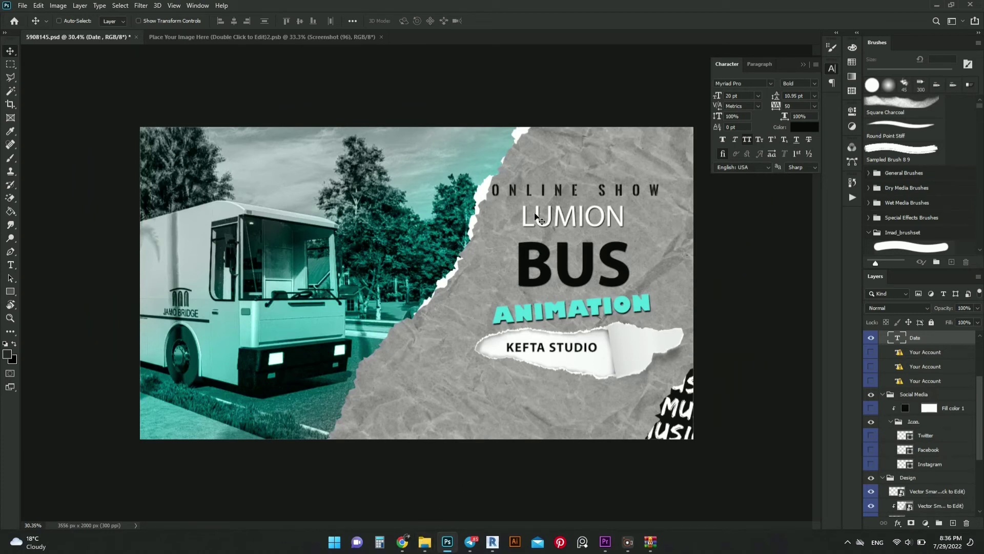
{"action": "mouse_move", "coordinate": [424, 543]}
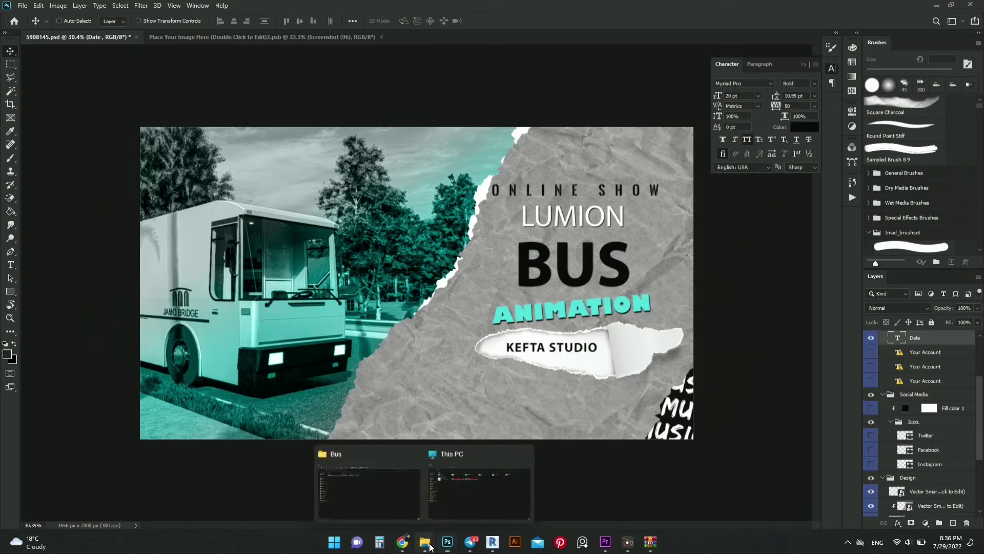
- In File Explorer, navigate from the Bus folder to KEFETA > LOGO > MY LOGO
{"action": "left_click", "coordinate": [384, 500]}
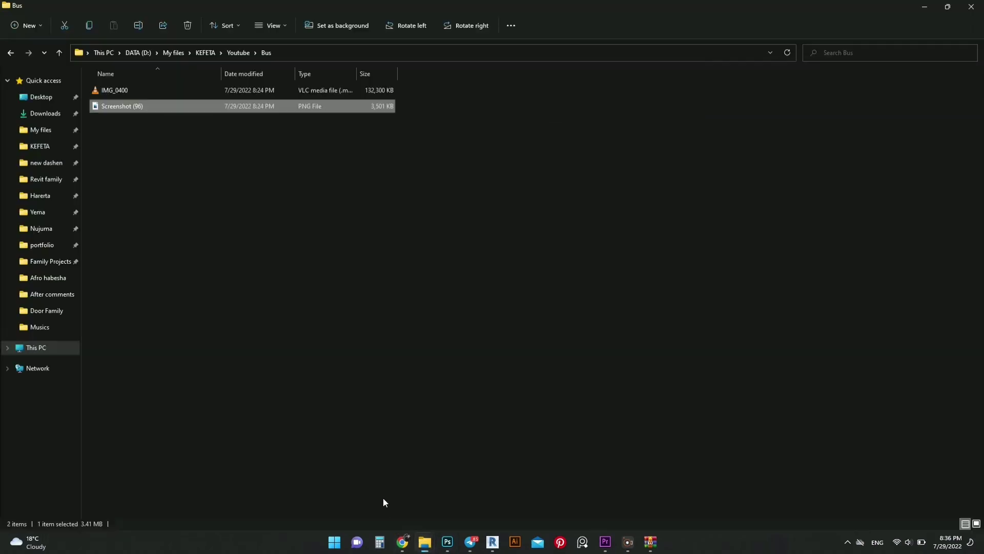
{"action": "left_click", "coordinate": [211, 54]}
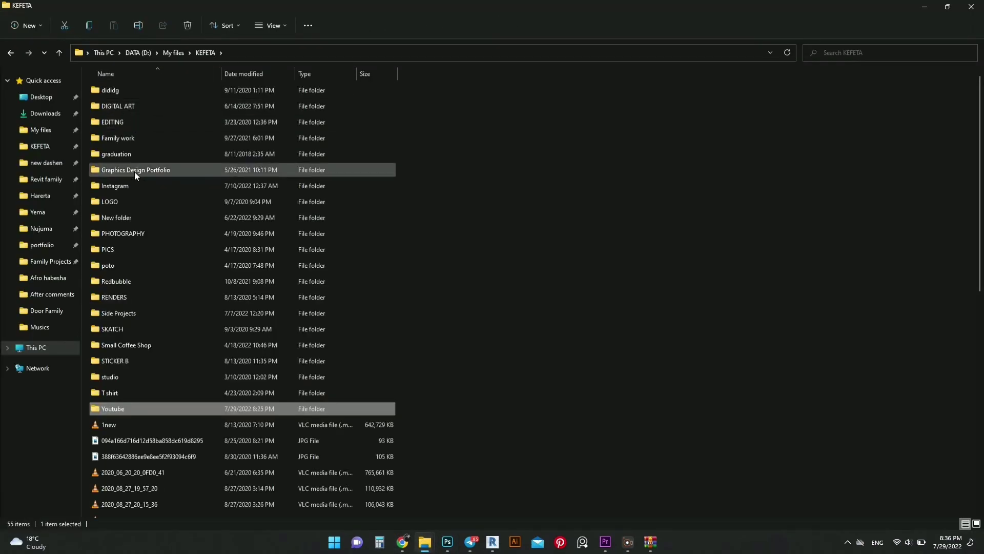
{"action": "double_click", "coordinate": [119, 201]}
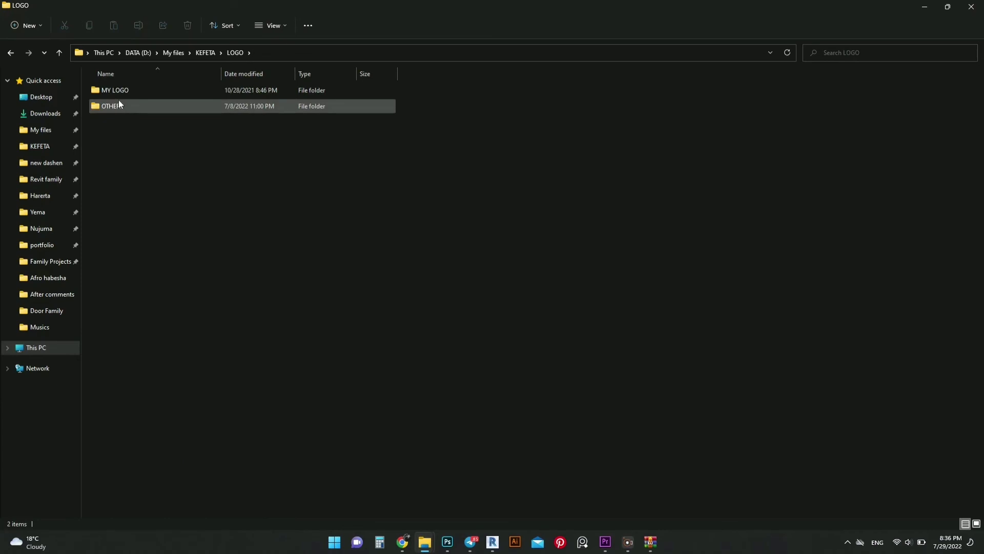
{"action": "double_click", "coordinate": [121, 93]}
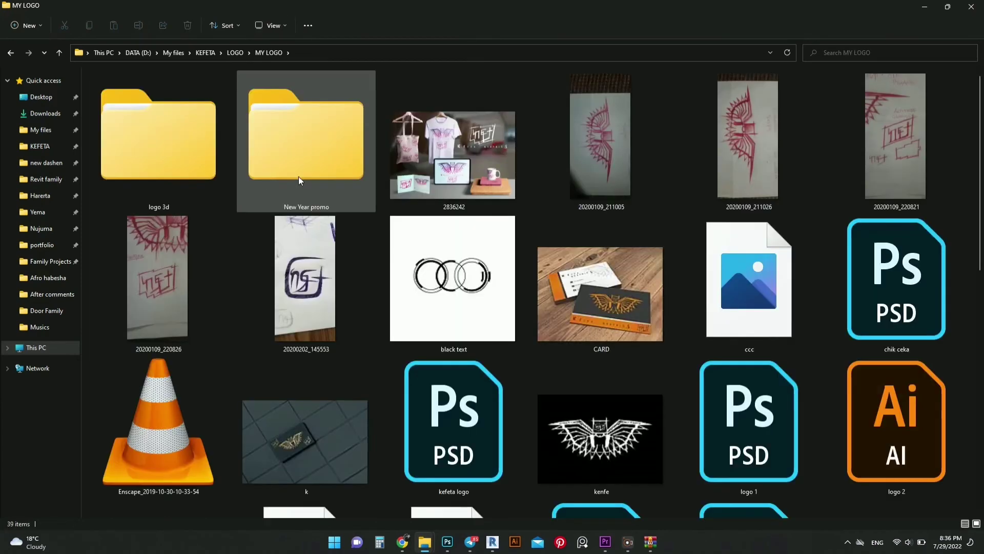
- Select the 'logo white' image and drag it toward the Photoshop taskbar icon
{"action": "left_click", "coordinate": [441, 281]}
{"action": "scroll", "coordinate": [505, 290], "scroll_direction": "down", "scroll_amount": 5}
{"action": "scroll", "coordinate": [504, 291], "scroll_direction": "down", "scroll_amount": 5}
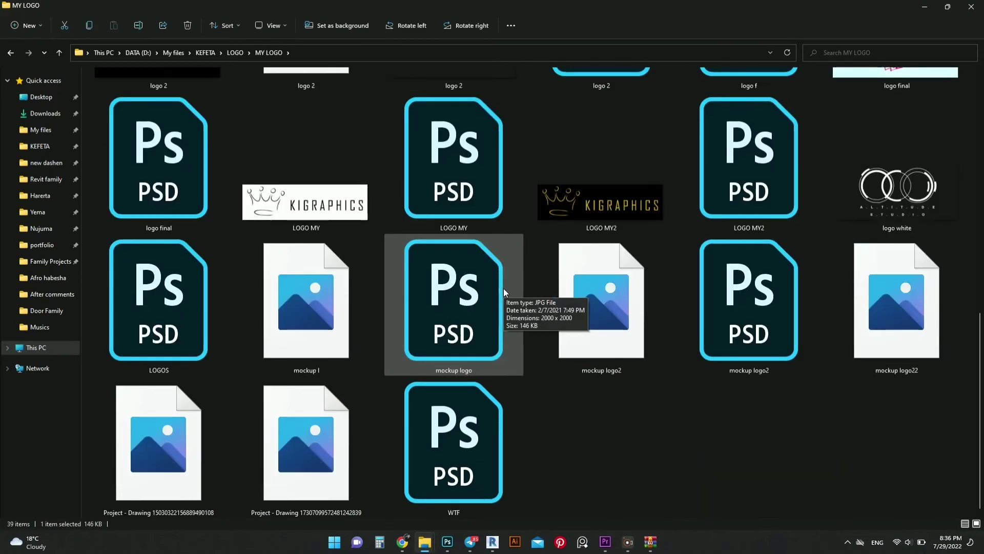
{"action": "scroll", "coordinate": [505, 290], "scroll_direction": "up", "scroll_amount": 5}
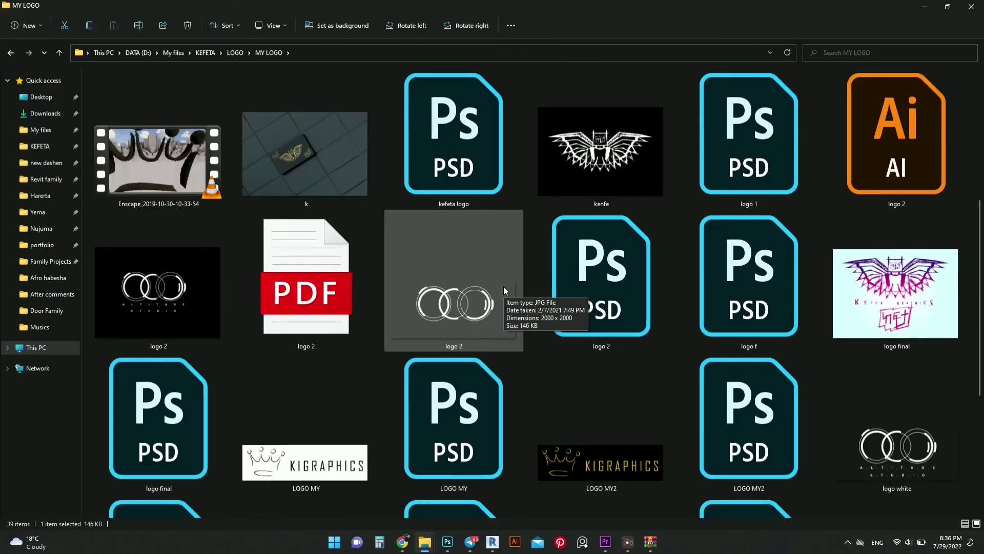
{"action": "left_click", "coordinate": [882, 455]}
{"action": "left_click_drag", "start_coordinate": [882, 455], "coordinate": [444, 547]}
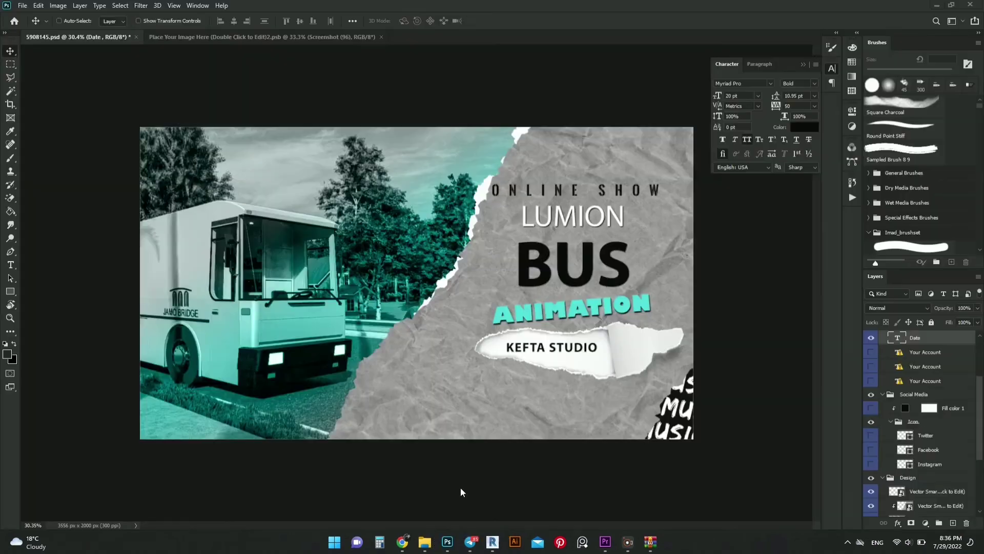
- Drop the Altitude Studio logo onto the banner, scale it down and place it below KEFTA STUDIO
{"action": "left_click_drag", "start_coordinate": [444, 547], "coordinate": [352, 342]}
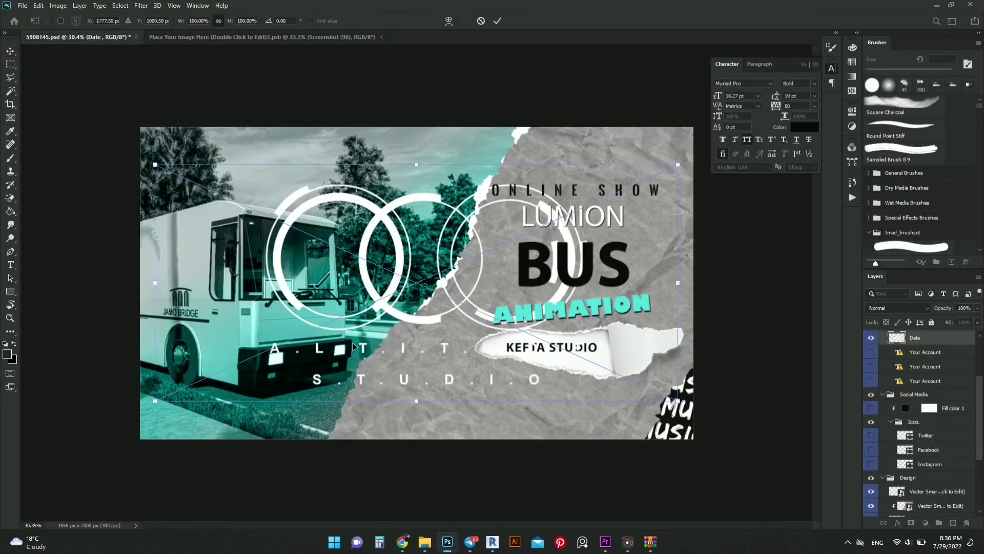
{"action": "left_click_drag", "start_coordinate": [420, 163], "coordinate": [418, 342]}
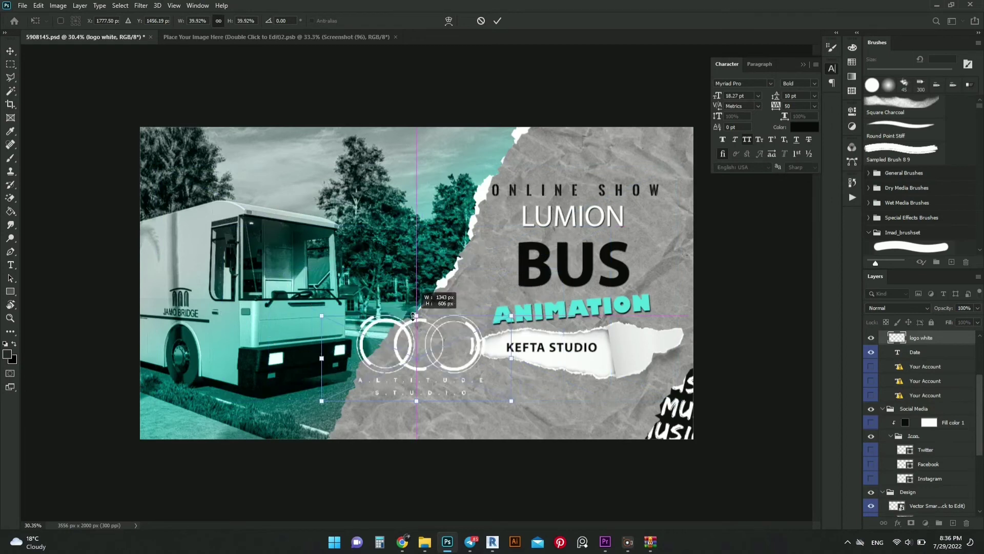
{"action": "left_click_drag", "start_coordinate": [410, 397], "coordinate": [410, 402]}
{"action": "left_click_drag", "start_coordinate": [416, 347], "coordinate": [420, 388]}
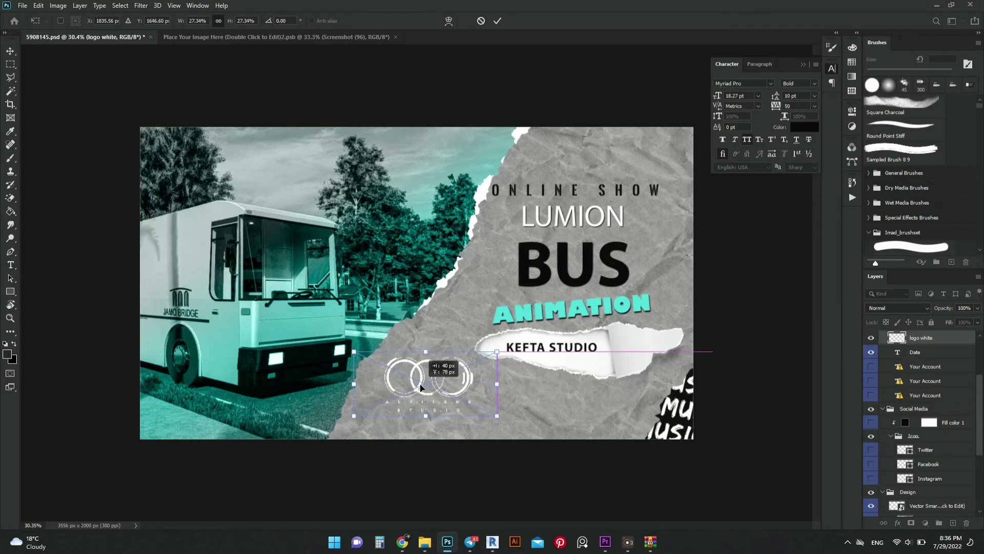
{"action": "key", "text": "Return"}
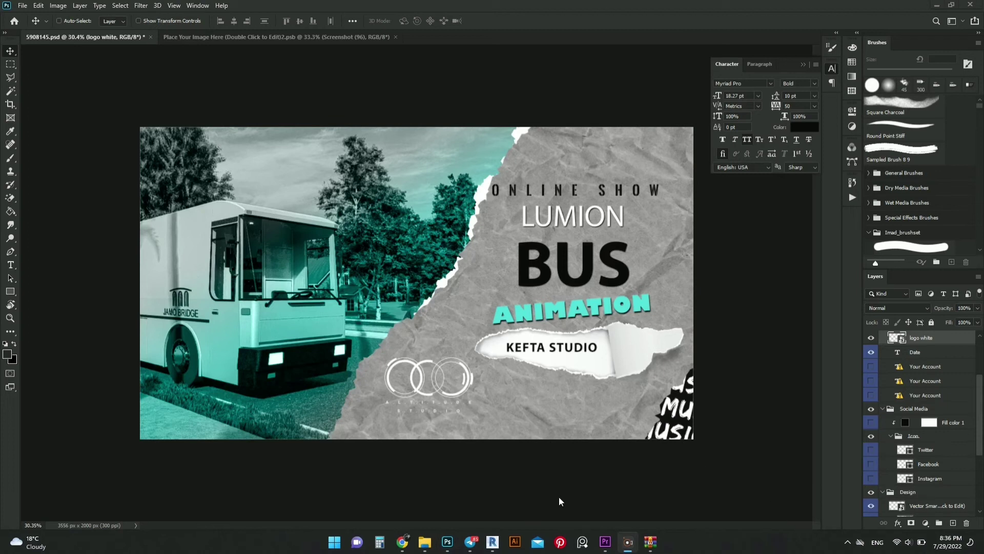
- Add a Color Overlay effect with colour 000000 to the logo layer
{"action": "left_click", "coordinate": [898, 522]}
{"action": "left_click", "coordinate": [912, 489]}
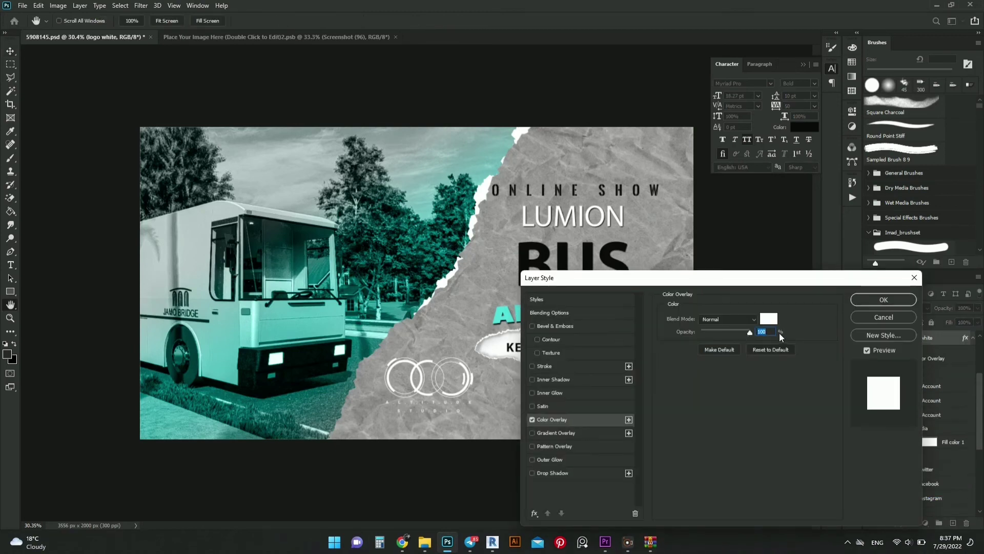
{"action": "left_click", "coordinate": [769, 318]}
{"action": "type", "text": "000000"}
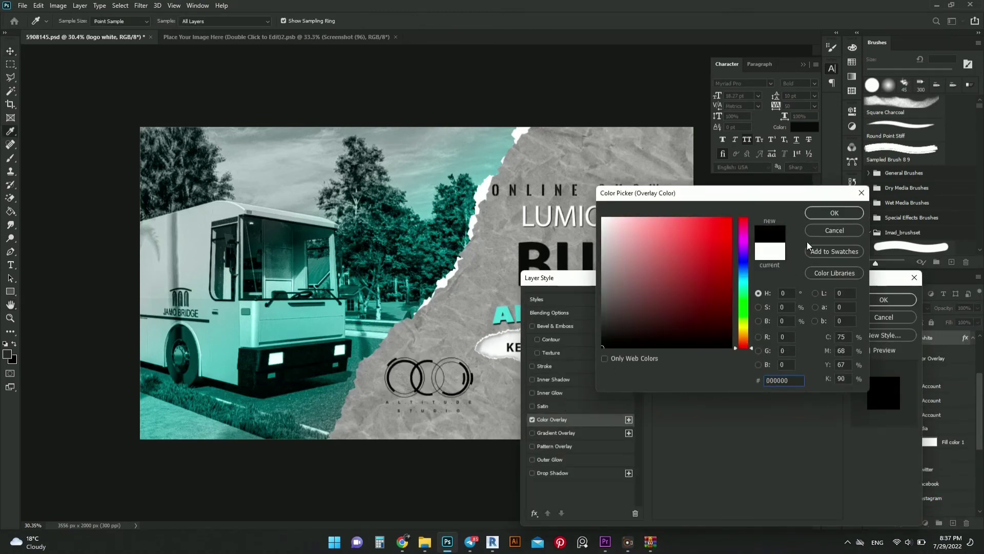
{"action": "left_click", "coordinate": [826, 211]}
{"action": "left_click", "coordinate": [872, 299]}
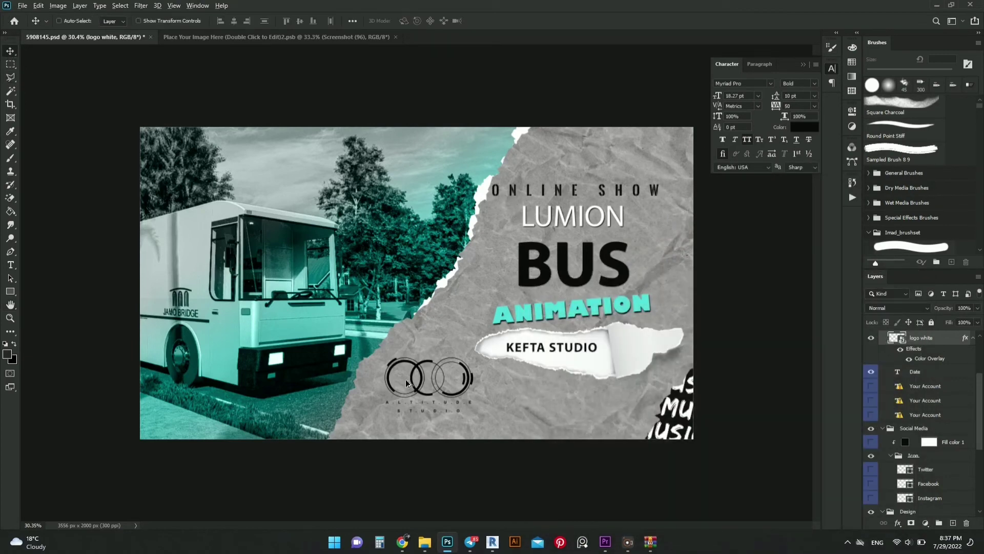
- Duplicate the black logo, shrink the copy and move it to the bottom-left corner
{"action": "left_click_drag", "start_coordinate": [430, 343], "coordinate": [272, 163]}
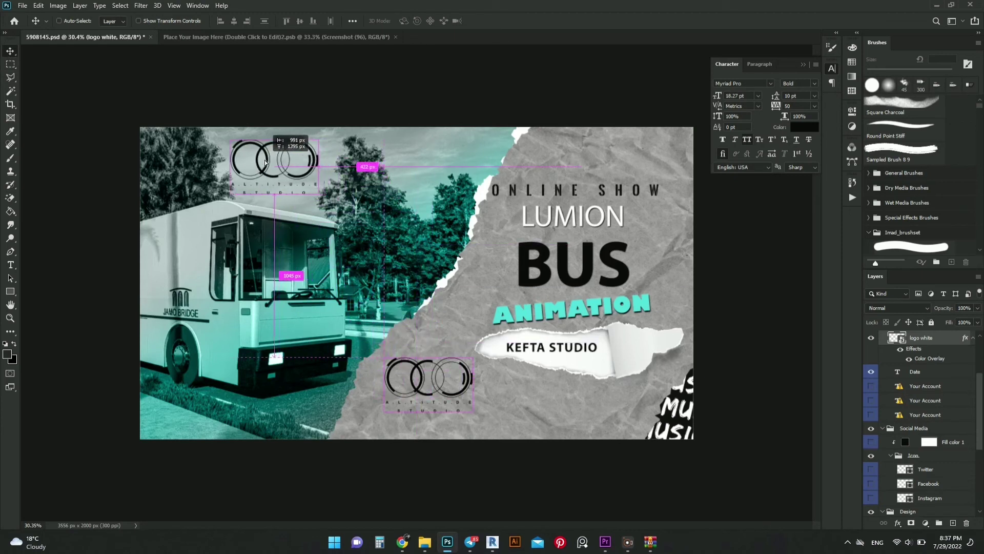
{"action": "left_click_drag", "start_coordinate": [272, 163], "coordinate": [265, 160]}
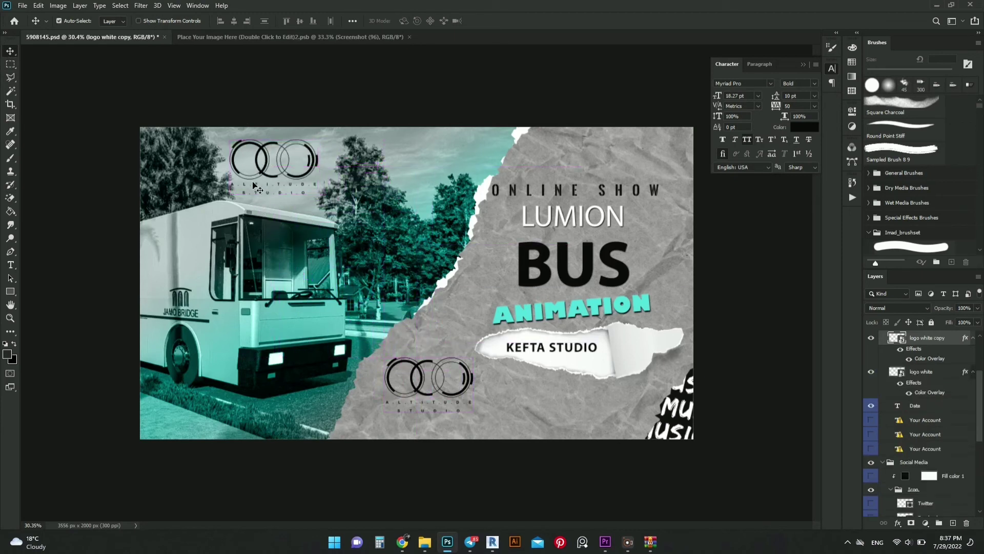
{"action": "key", "text": "ctrl+t"}
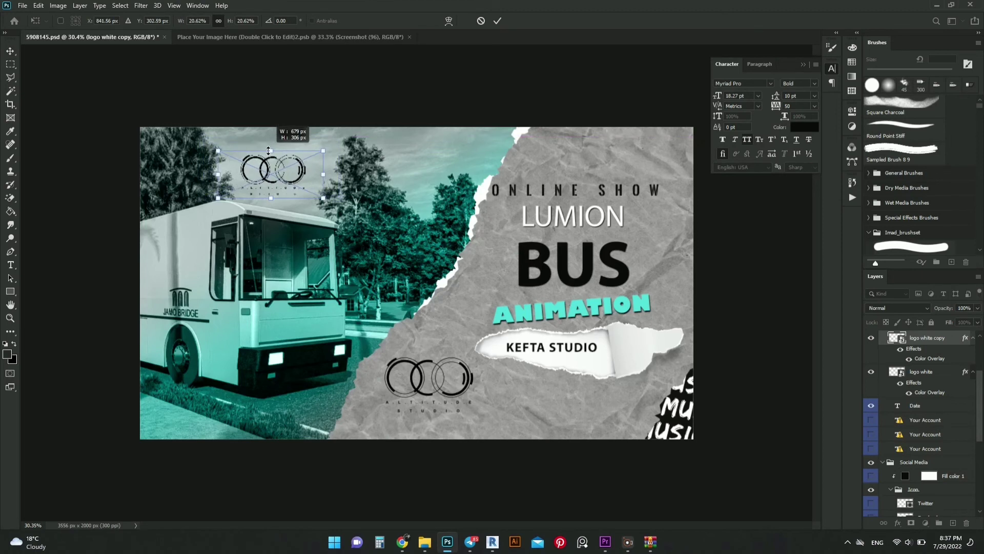
{"action": "left_click_drag", "start_coordinate": [270, 137], "coordinate": [265, 161]}
{"action": "mouse_move", "coordinate": [249, 203]}
{"action": "left_mouse_down"}
{"action": "mouse_move", "coordinate": [211, 411]}
{"action": "mouse_move", "coordinate": [171, 435]}
{"action": "mouse_move", "coordinate": [175, 424]}
{"action": "left_mouse_up"}
{"action": "key", "text": "Return"}
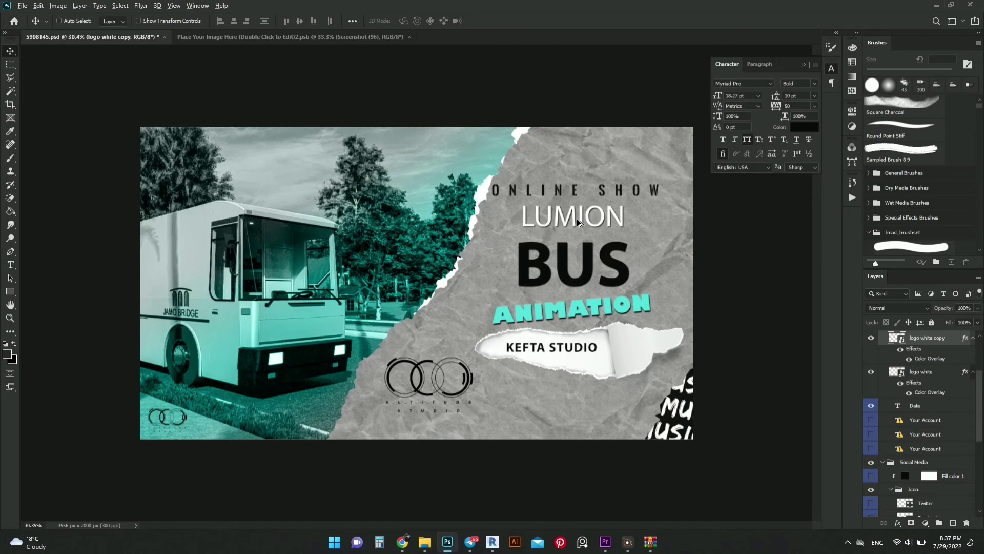
{"action": "scroll", "coordinate": [577, 218], "scroll_direction": "up", "scroll_amount": 2}
- Set the whole LUMION BUS title text colour to black (000000)
{"action": "double_click", "coordinate": [605, 201]}
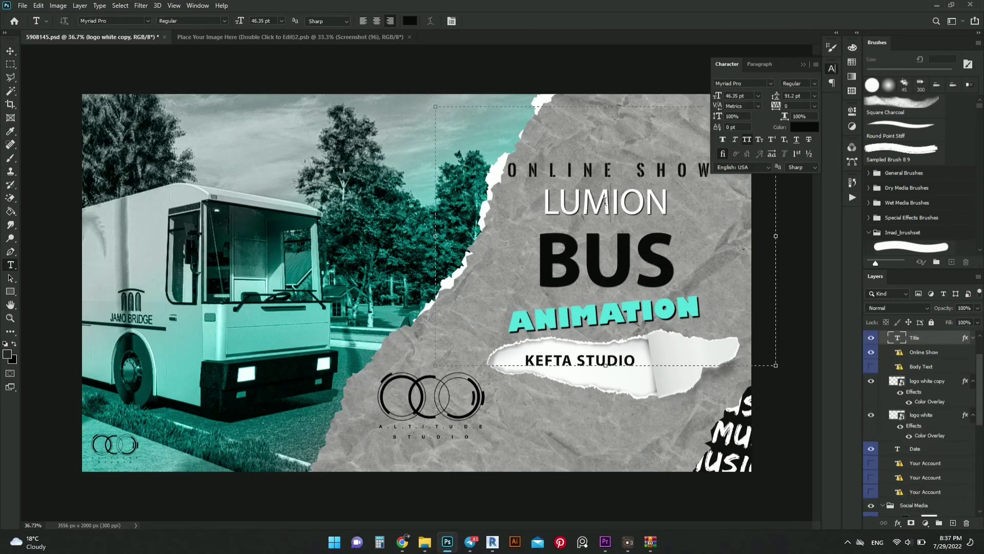
{"action": "key", "text": "ctrl+a"}
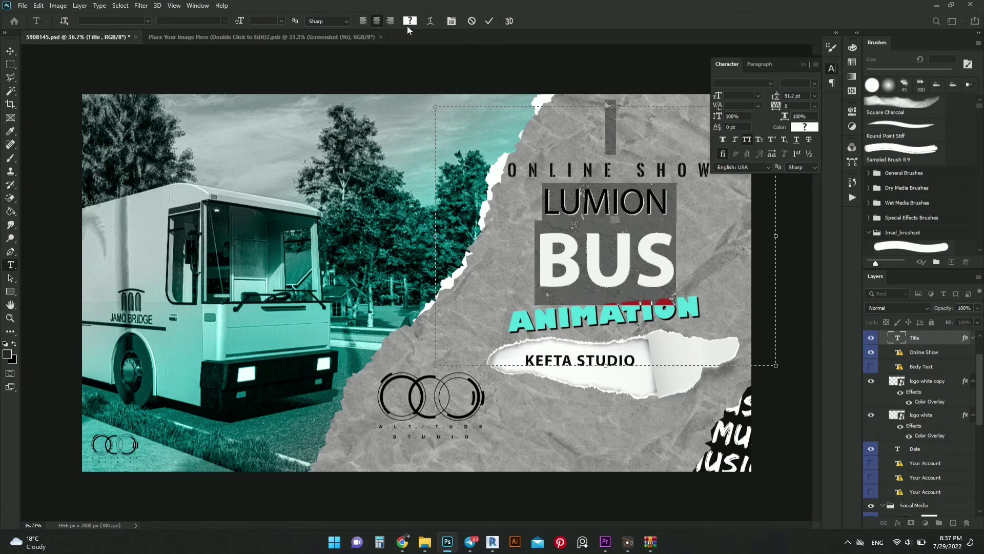
{"action": "left_click", "coordinate": [408, 21]}
{"action": "type", "text": "000000"}
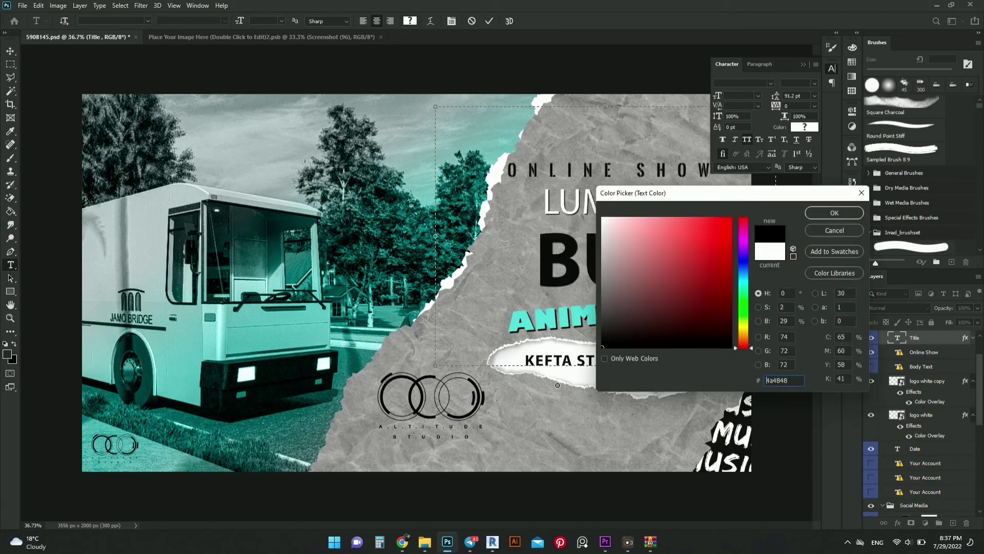
{"action": "left_click", "coordinate": [830, 214]}
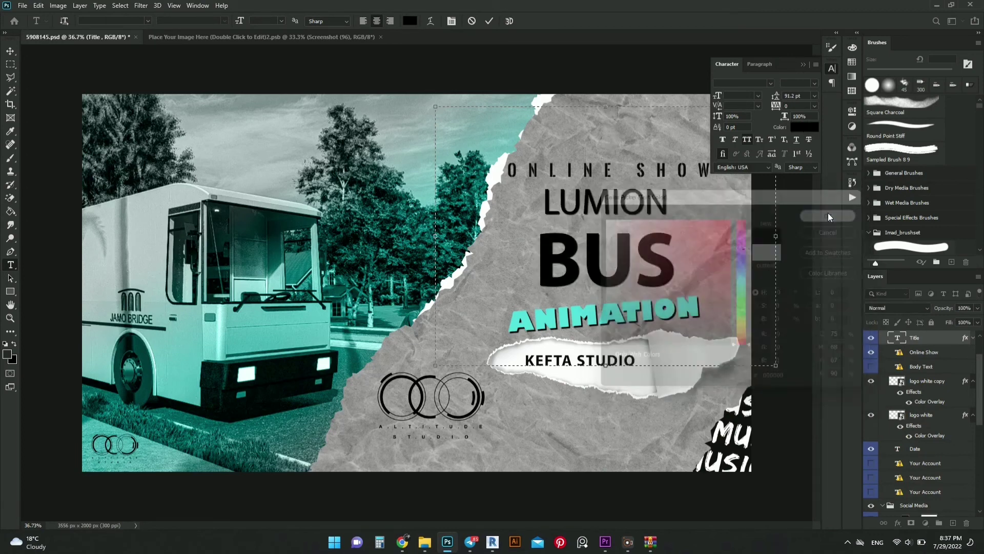
{"action": "left_click", "coordinate": [542, 216]}
- Make the word LUMION bold and commit the title text edit
{"action": "left_click_drag", "start_coordinate": [547, 201], "coordinate": [670, 203]}
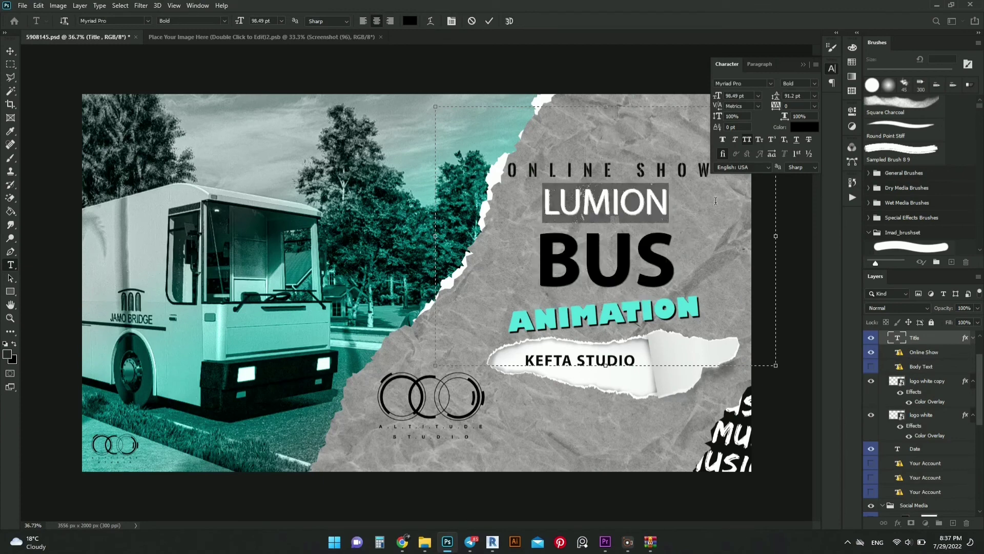
{"action": "left_click", "coordinate": [223, 21]}
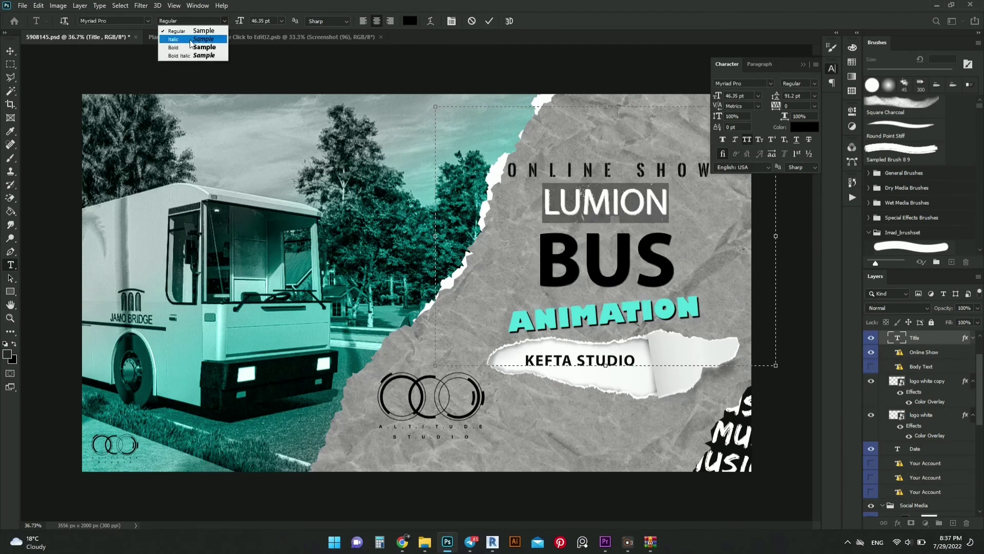
{"action": "left_click", "coordinate": [187, 57]}
{"action": "left_click", "coordinate": [634, 241]}
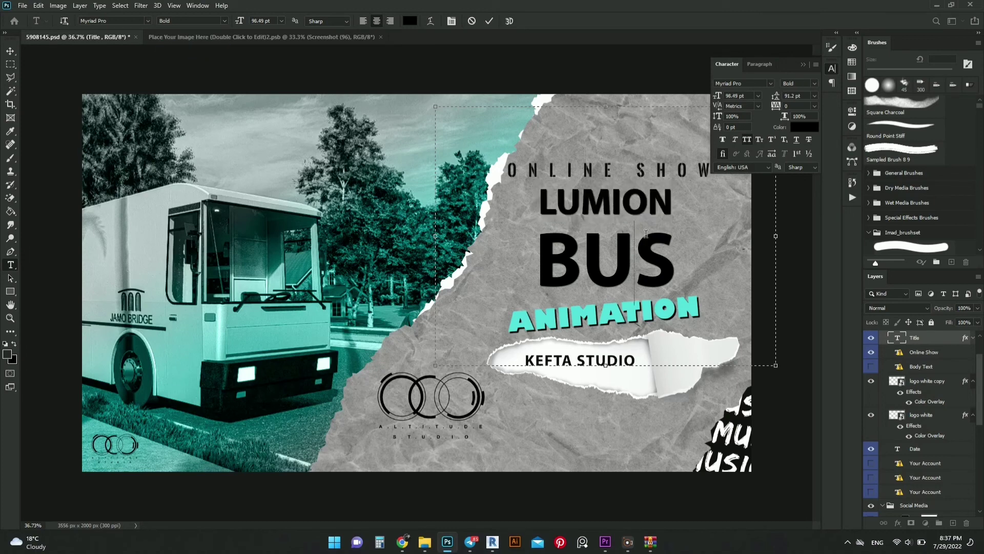
{"action": "left_click", "coordinate": [10, 51]}
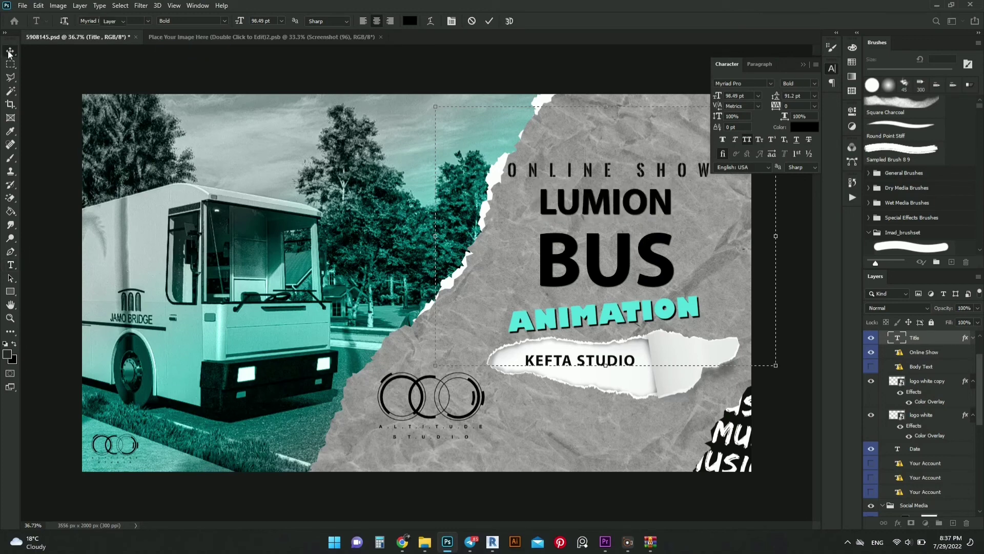
{"action": "scroll", "coordinate": [388, 269], "scroll_direction": "down", "scroll_amount": 1}
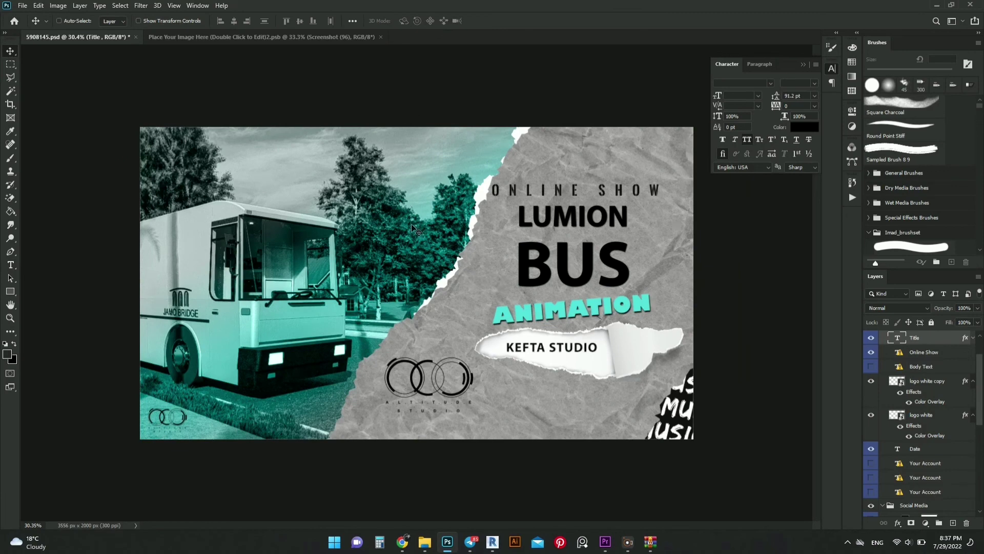
- Preview the finished LUMION BUS ANIMATION banner in full-screen mode, zooming in to review it
{"action": "scroll", "coordinate": [414, 231], "scroll_direction": "down", "scroll_amount": 2}
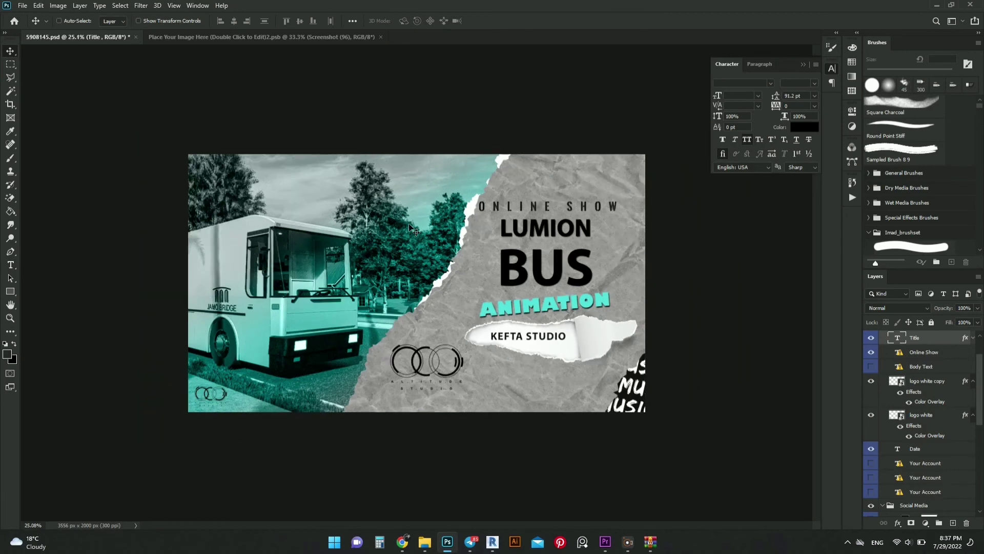
{"action": "scroll", "coordinate": [484, 230], "scroll_direction": "up", "scroll_amount": 1}
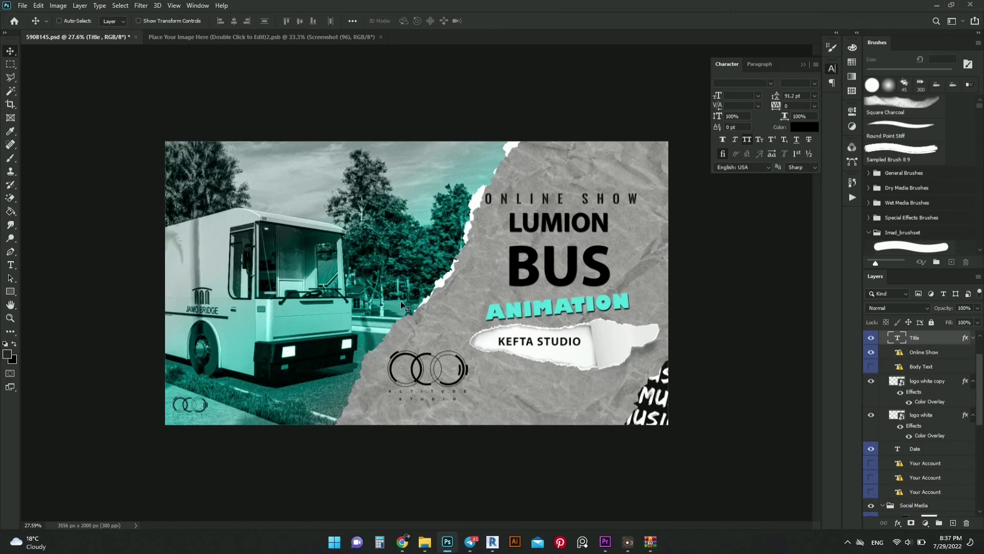
{"action": "scroll", "coordinate": [405, 306], "scroll_direction": "up", "scroll_amount": 1}
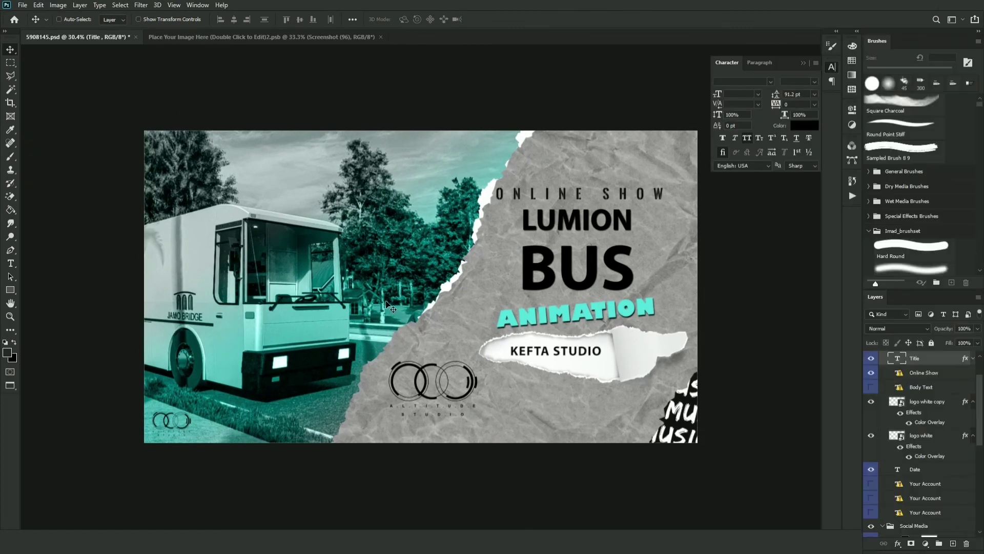
{"action": "key", "text": "f"}
{"action": "key", "text": "f"}
{"action": "scroll", "coordinate": [449, 290], "scroll_direction": "up", "scroll_amount": 1}
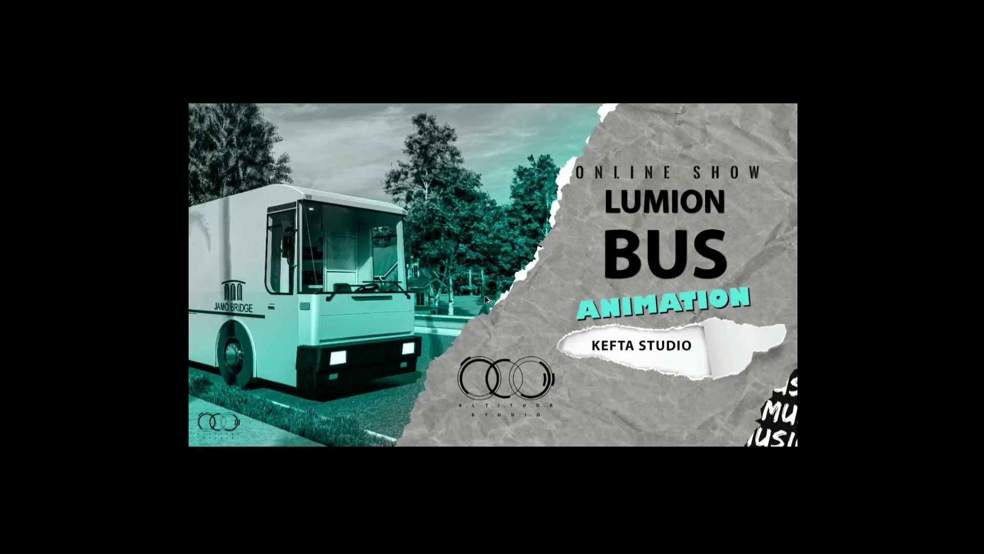
{"action": "scroll", "coordinate": [451, 293], "scroll_direction": "up", "scroll_amount": 2}
{"action": "scroll", "coordinate": [454, 295], "scroll_direction": "up", "scroll_amount": 1}
{"action": "scroll", "coordinate": [449, 290], "scroll_direction": "up", "scroll_amount": 1}
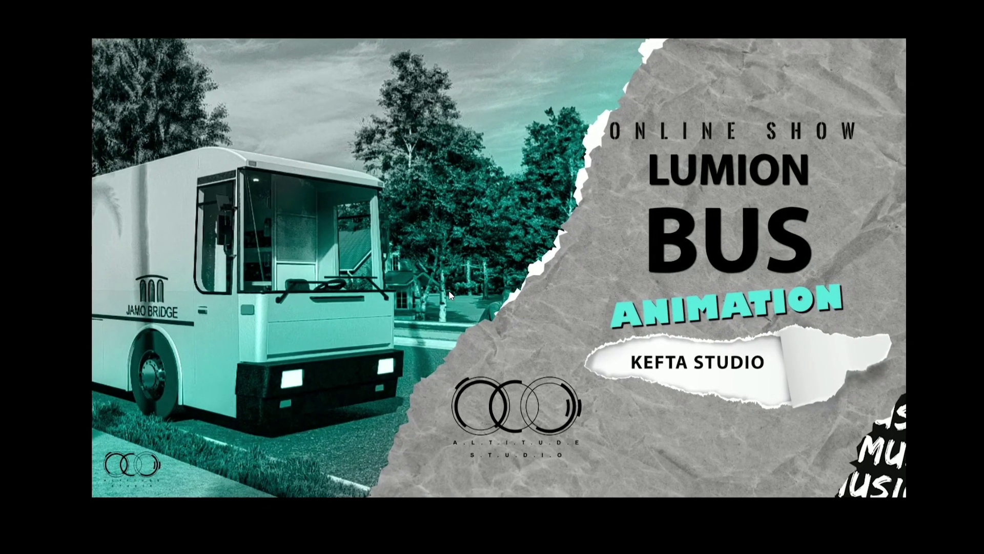
{"action": "scroll", "coordinate": [447, 292], "scroll_direction": "up", "scroll_amount": 1}
{"action": "scroll", "coordinate": [444, 291], "scroll_direction": "up", "scroll_amount": 1}
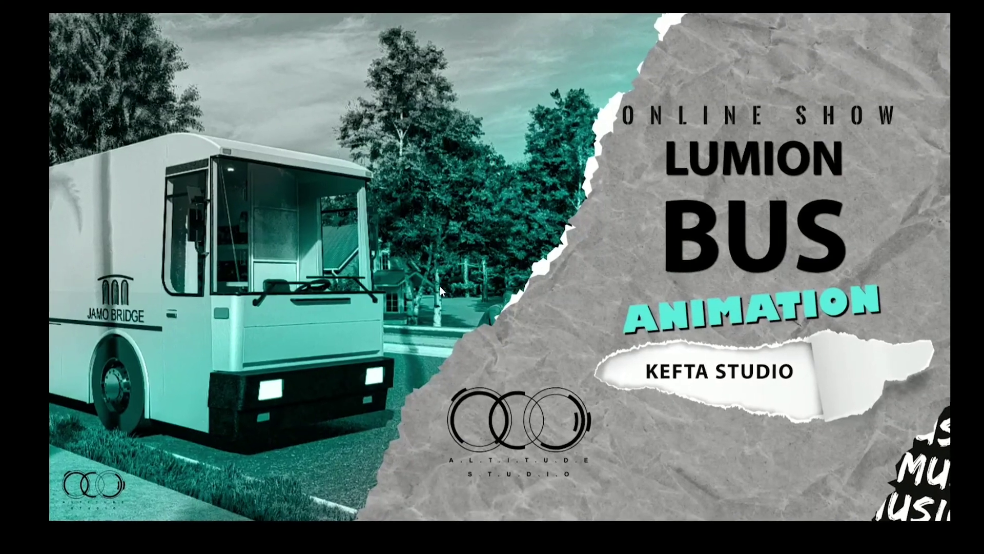
{"action": "scroll", "coordinate": [439, 286], "scroll_direction": "up", "scroll_amount": 1}
{"action": "scroll", "coordinate": [467, 333], "scroll_direction": "up", "scroll_amount": 1}
{"action": "scroll", "coordinate": [563, 451], "scroll_direction": "up", "scroll_amount": 1}
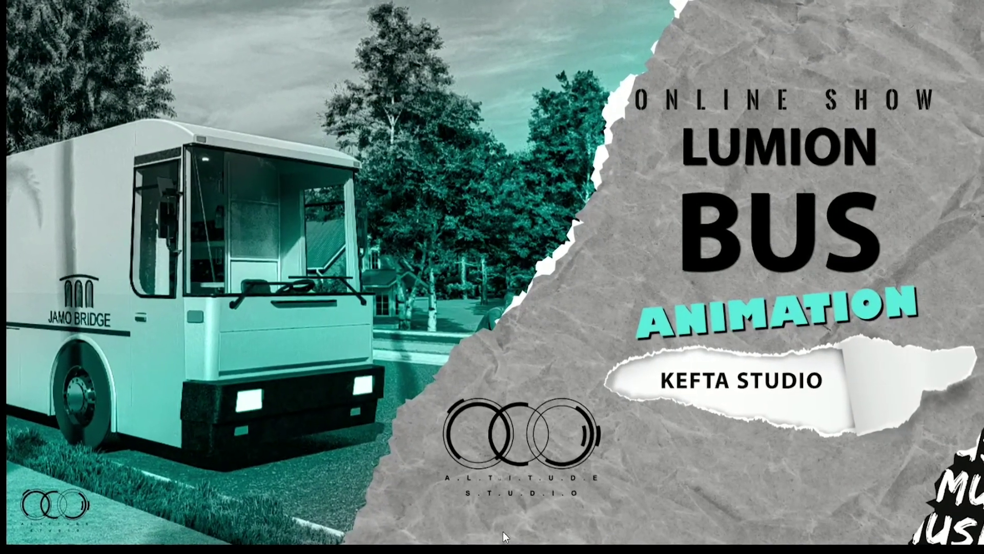